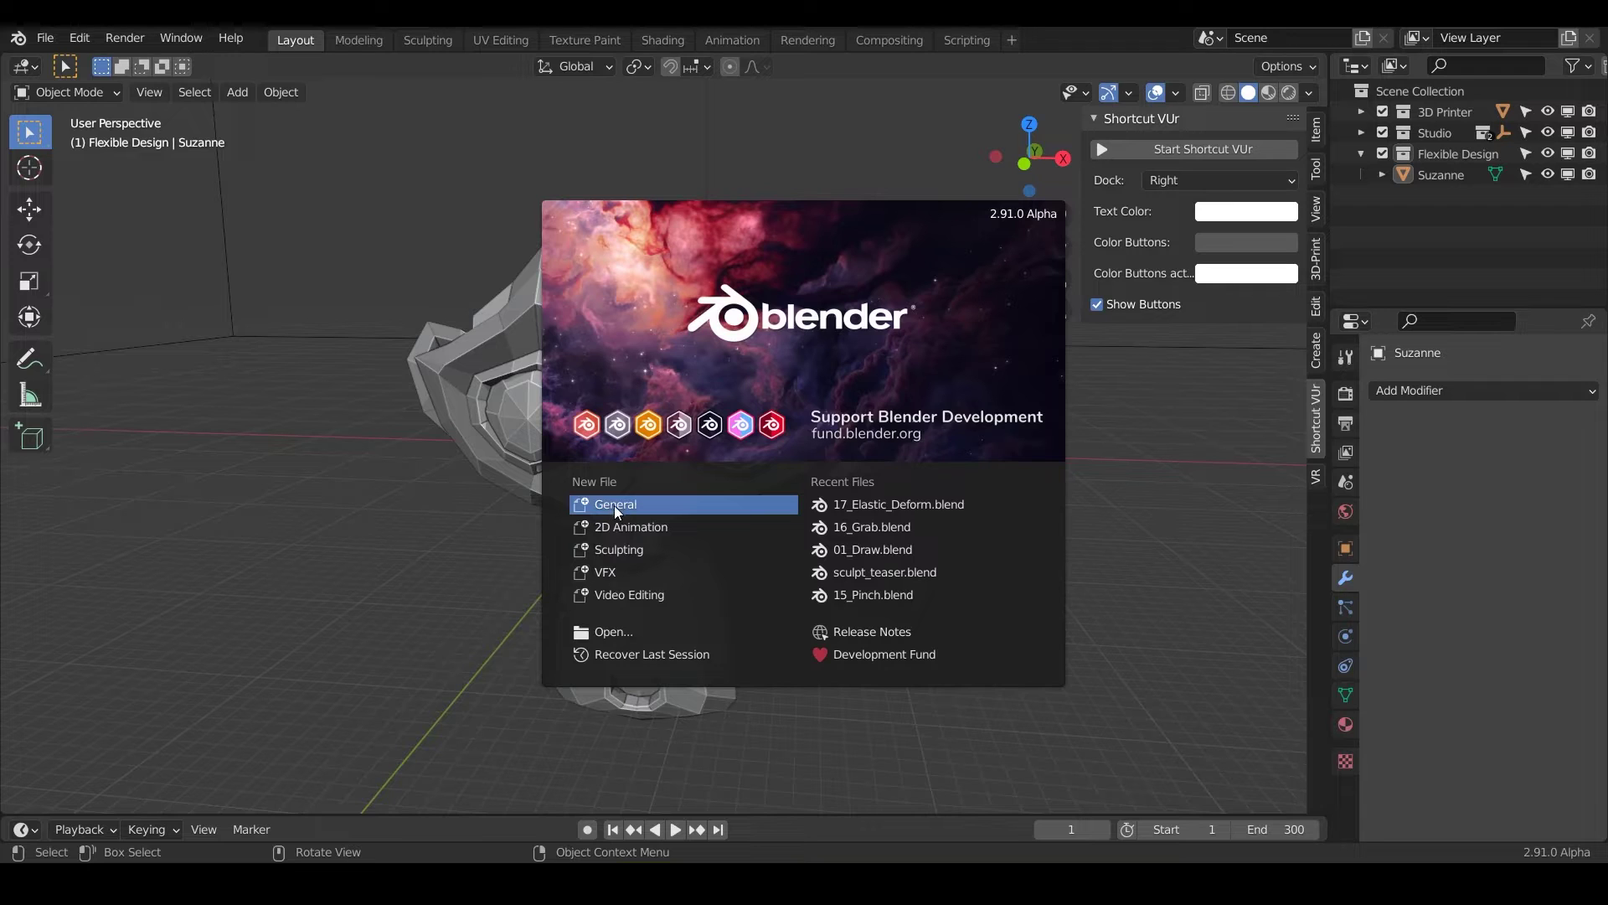
Dismiss the splash screen and save the scene as a new file named 18_Snake_Hook in the Brushes folder
left_click(619, 513)
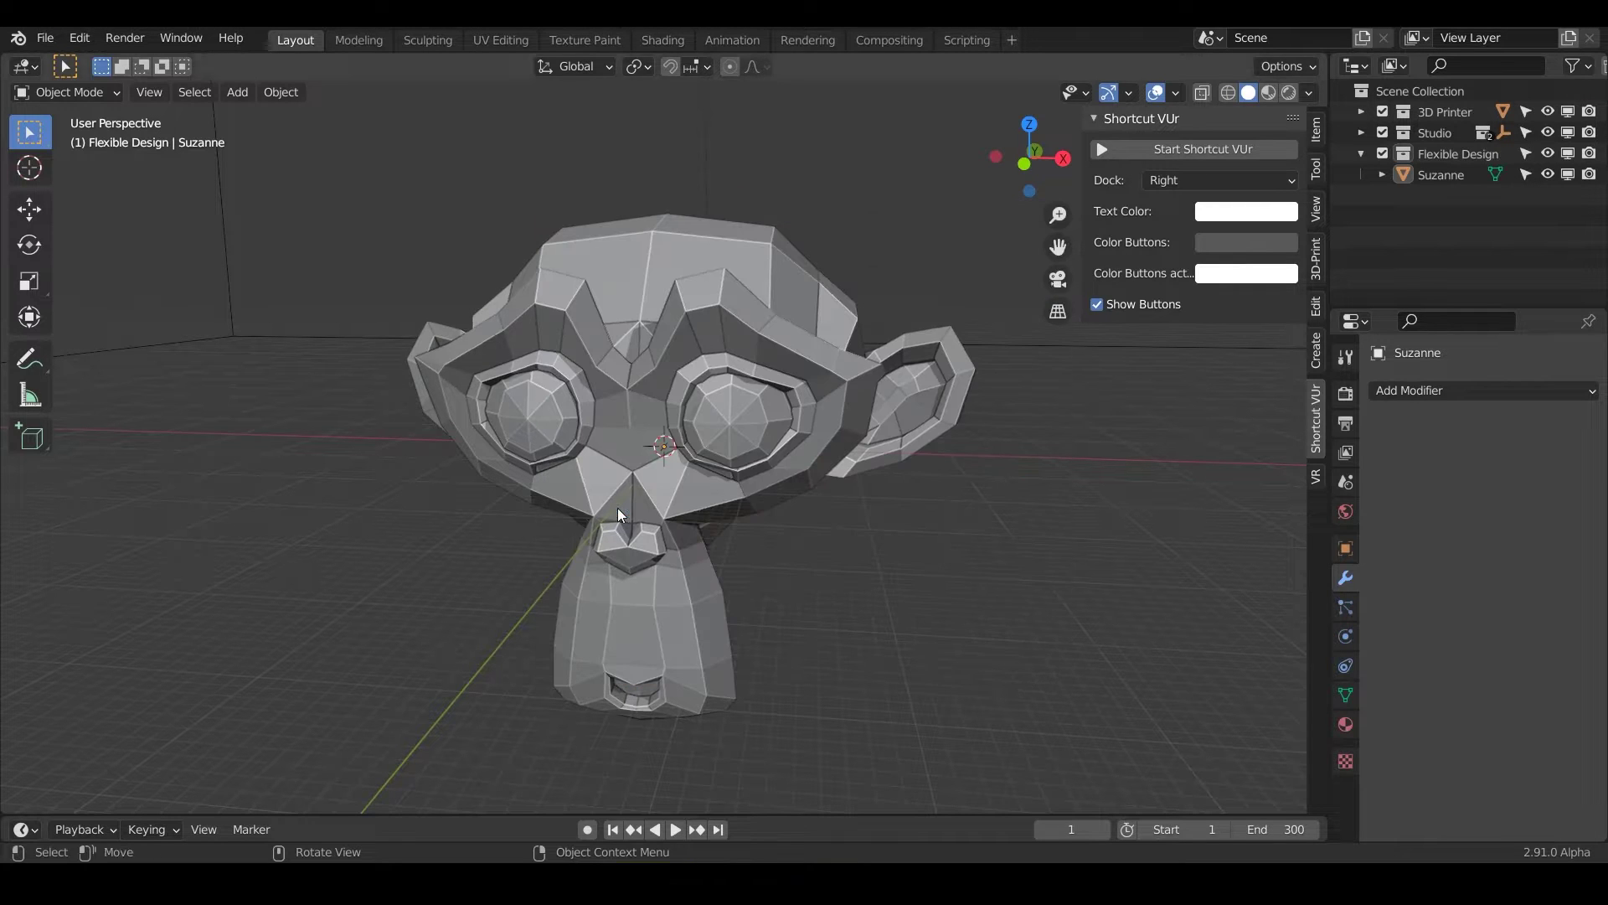
left_click(53, 44)
left_click(109, 196)
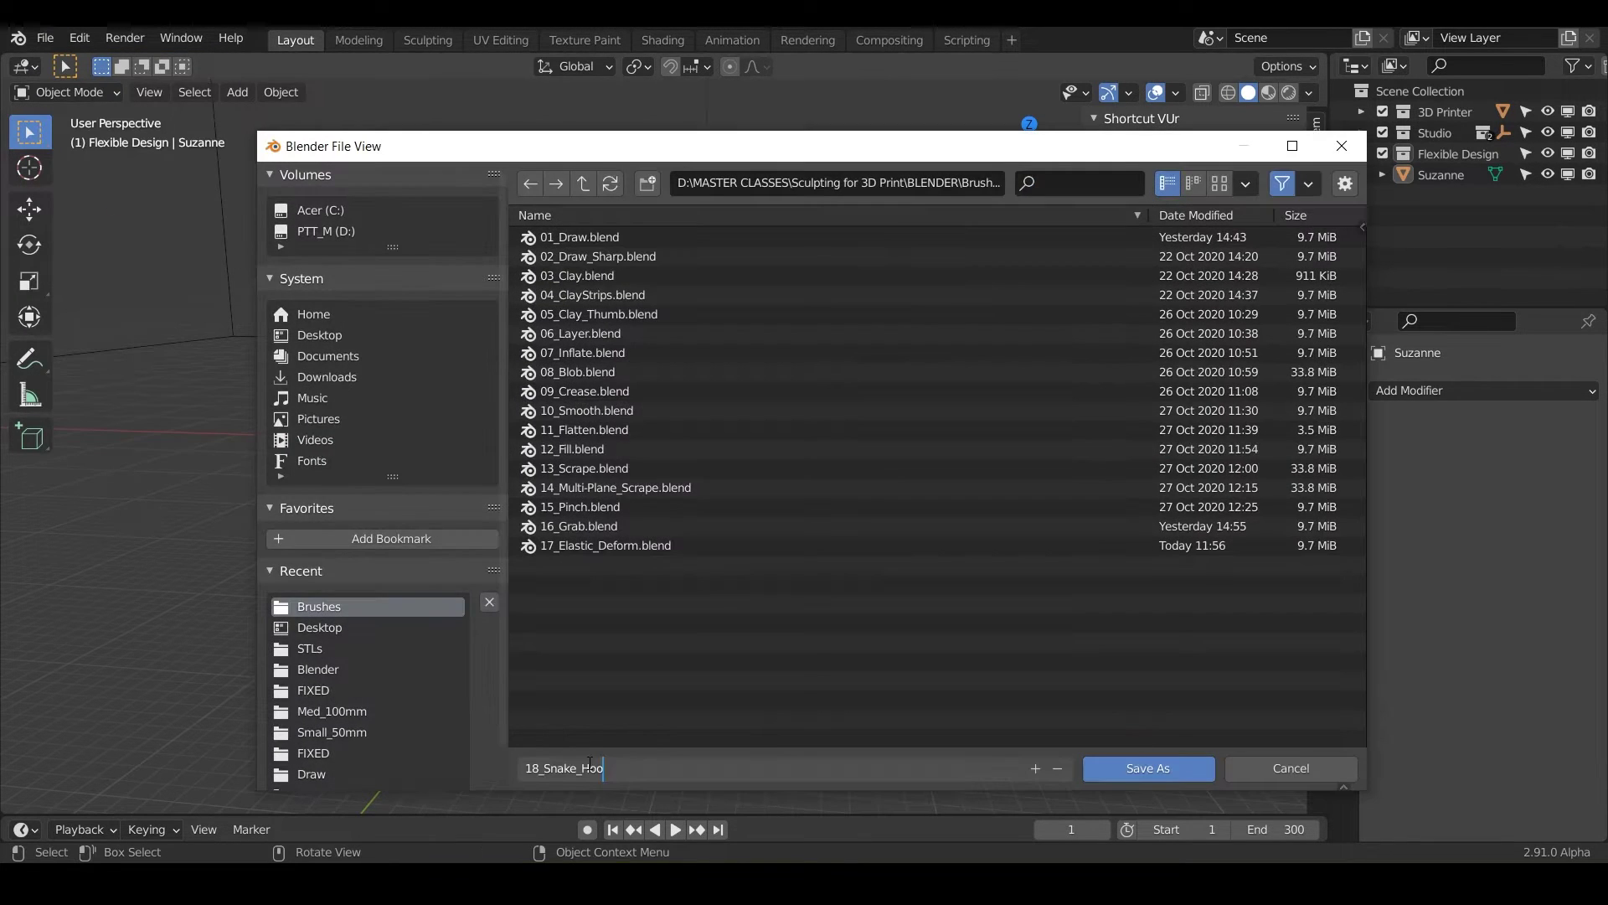
left_click(1152, 767)
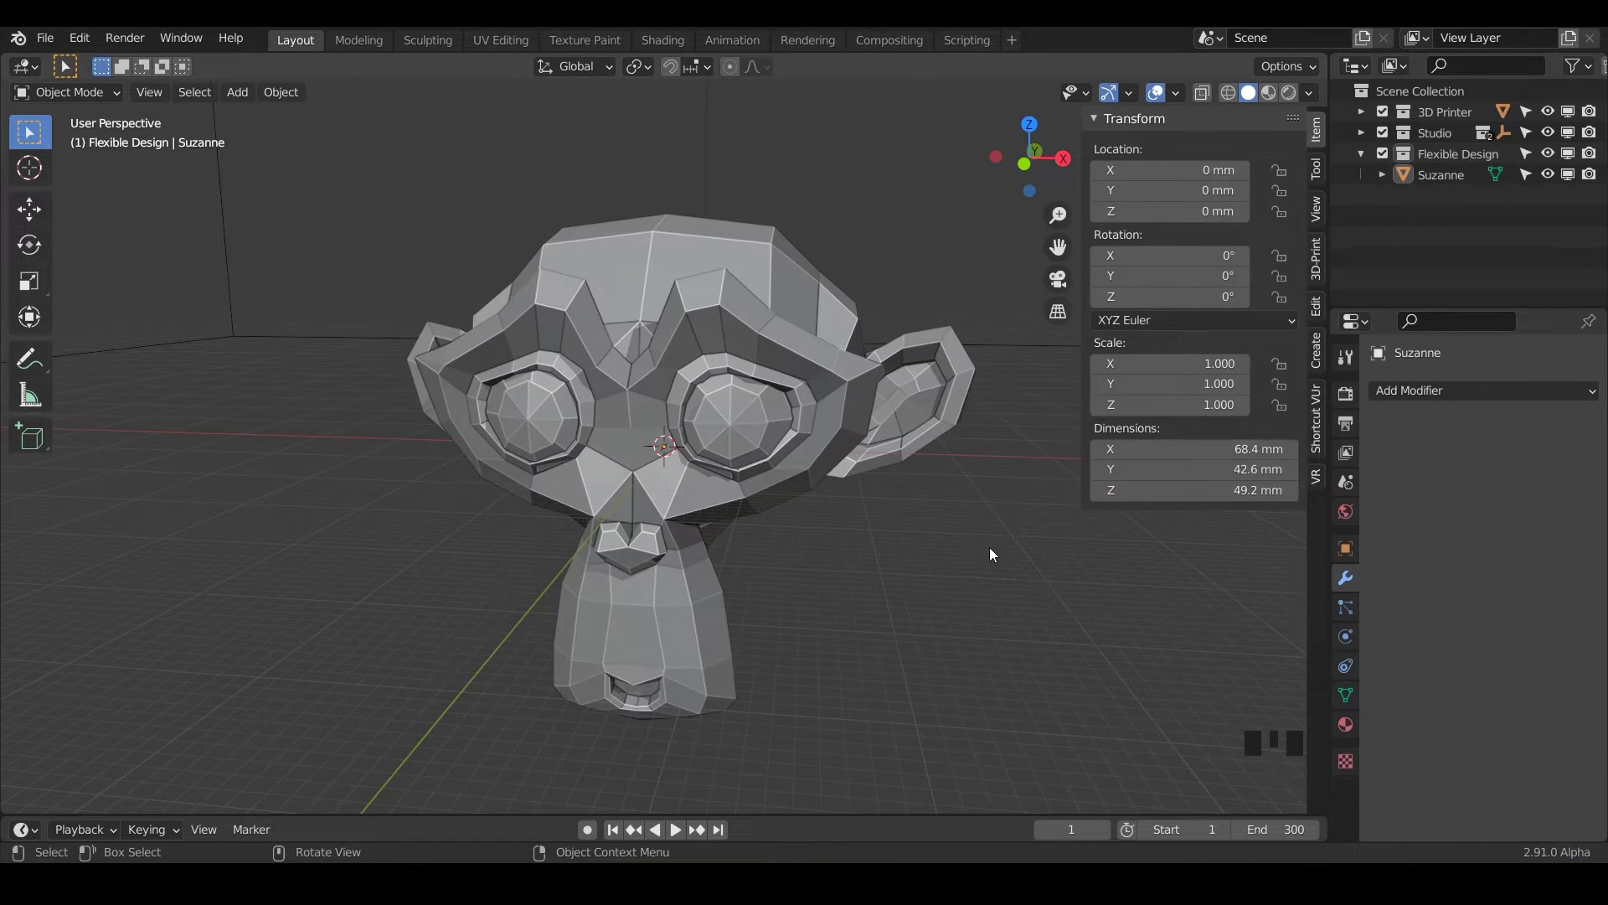
Select the Suzanne head and set the solid viewport shading to MatCap lighting with the multicoloured normal-style matcap
left_click(672, 427)
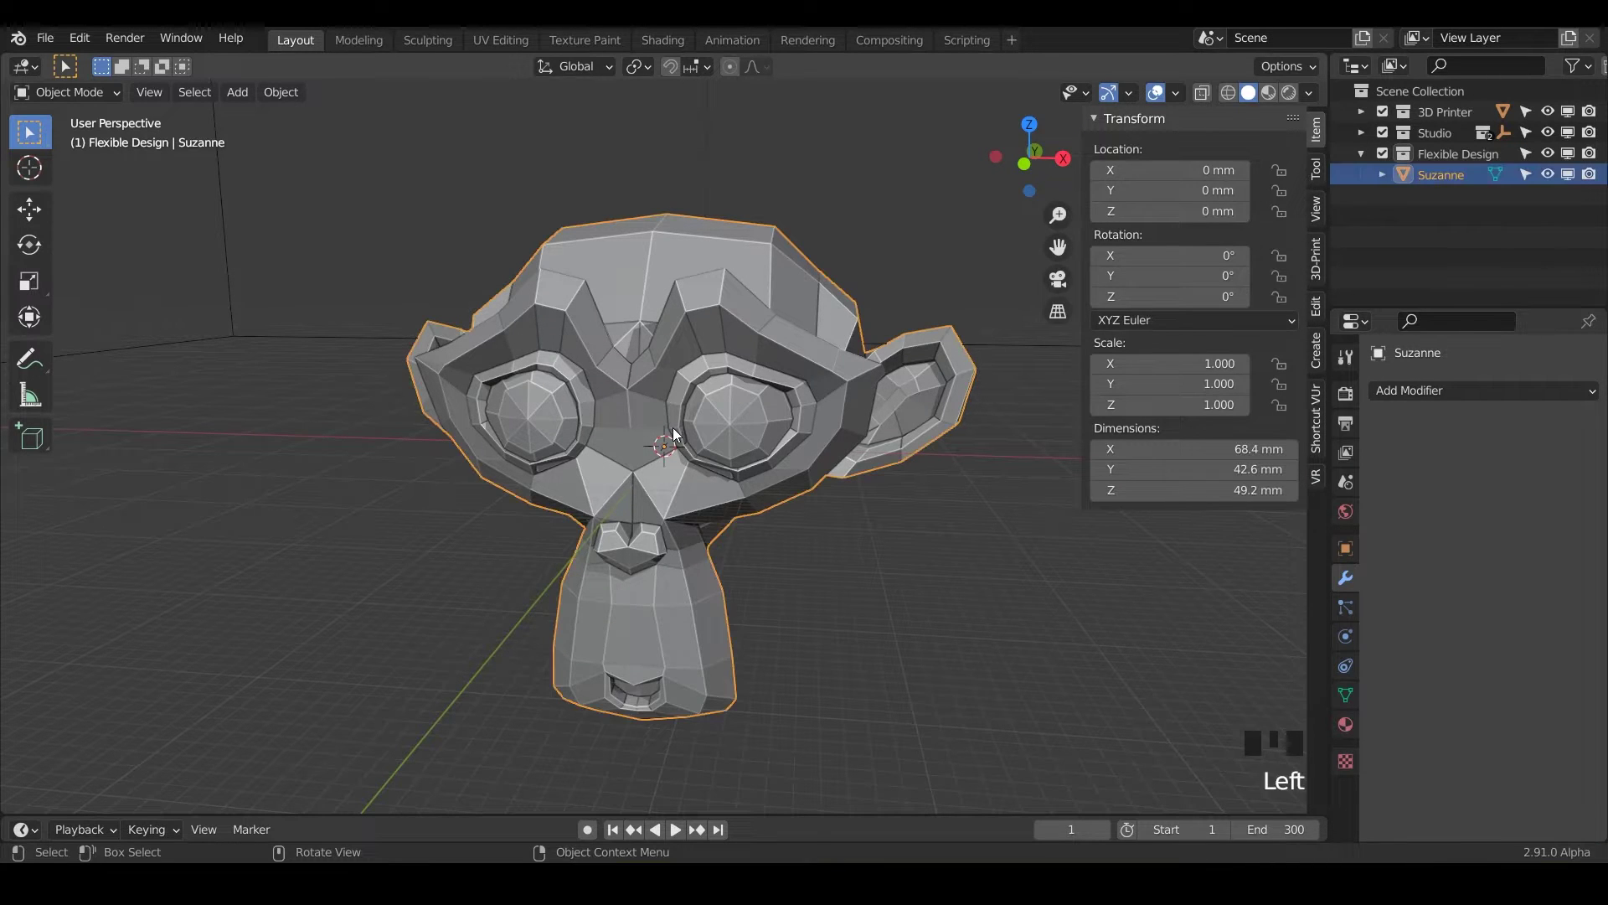
left_click(1307, 93)
left_click(1283, 197)
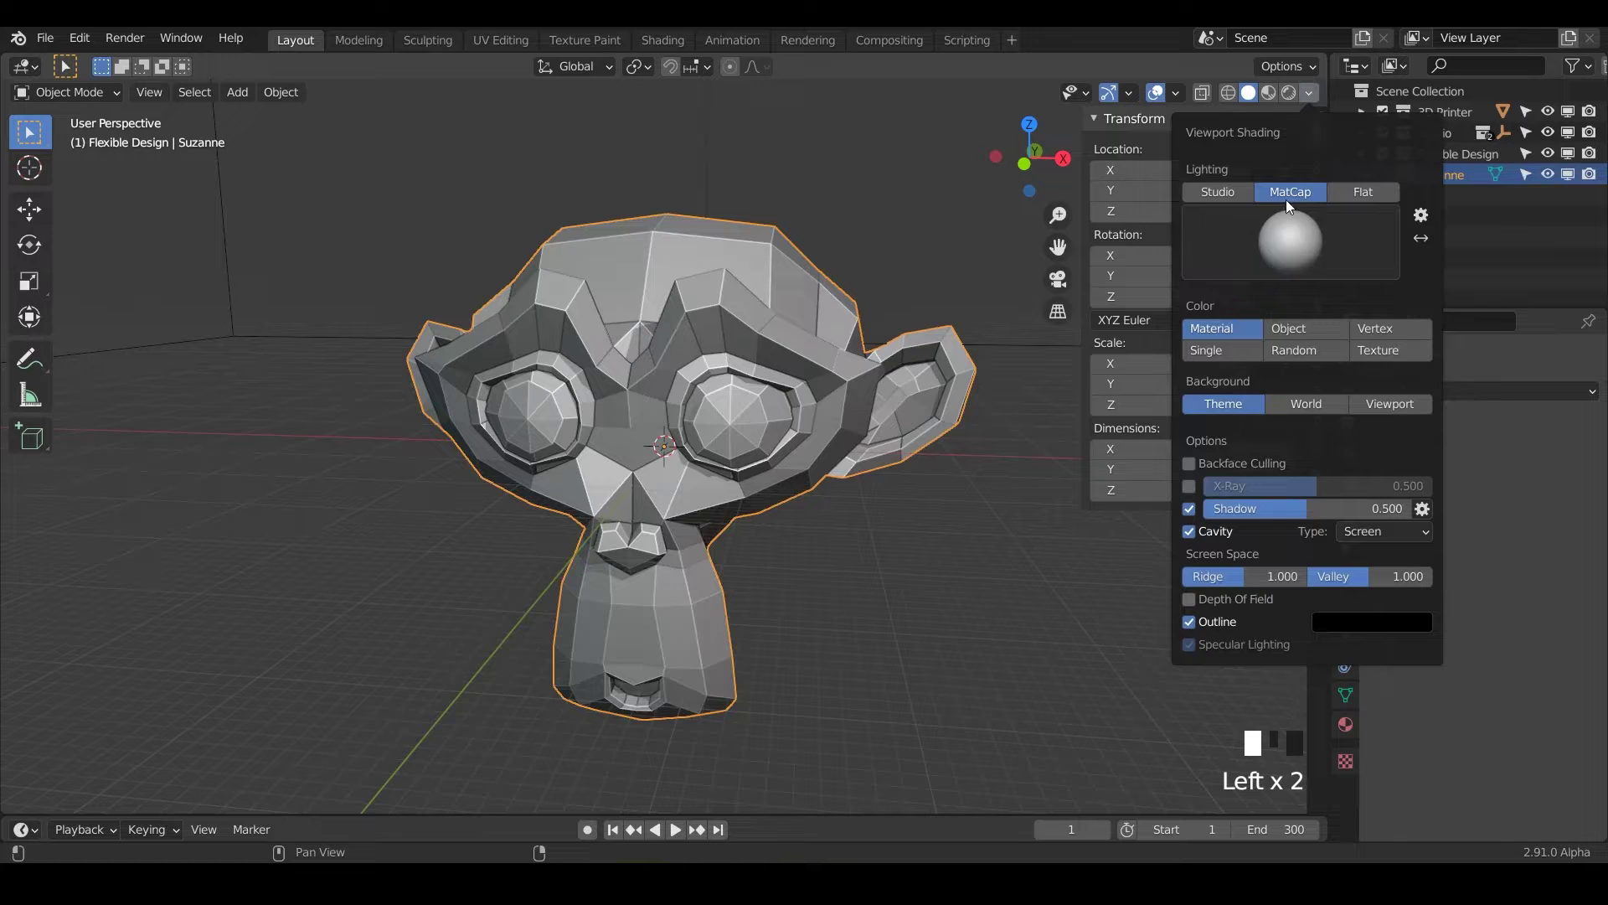
left_click(1290, 236)
left_click(1300, 320)
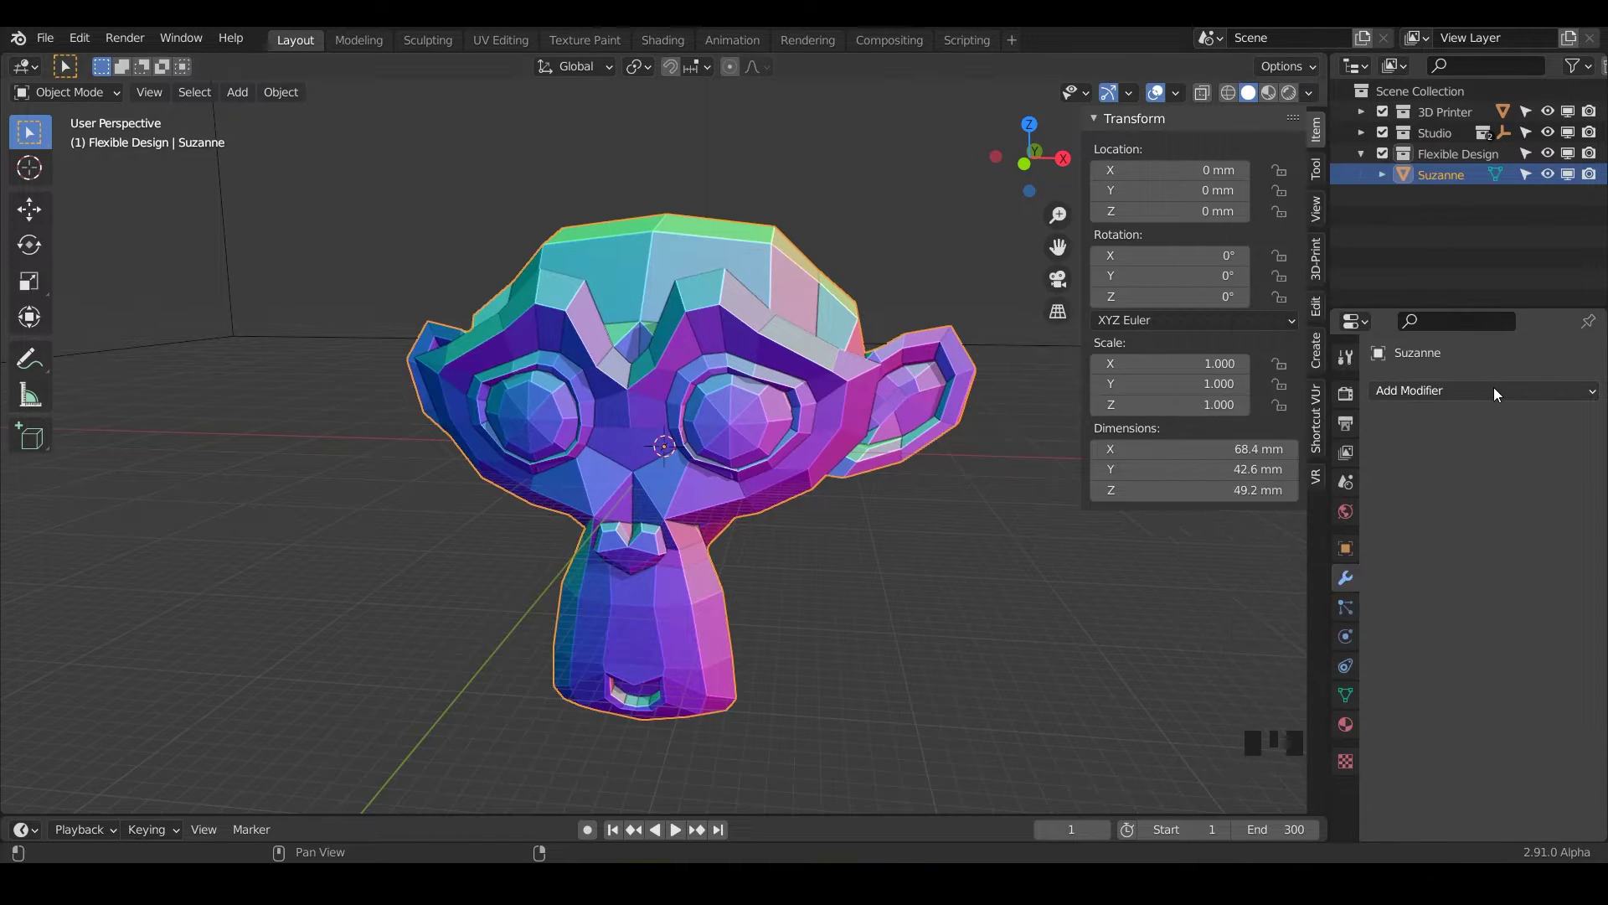
Add a Multiresolution modifier to Suzanne and subdivide it five times to reach level 5
left_click(1482, 391)
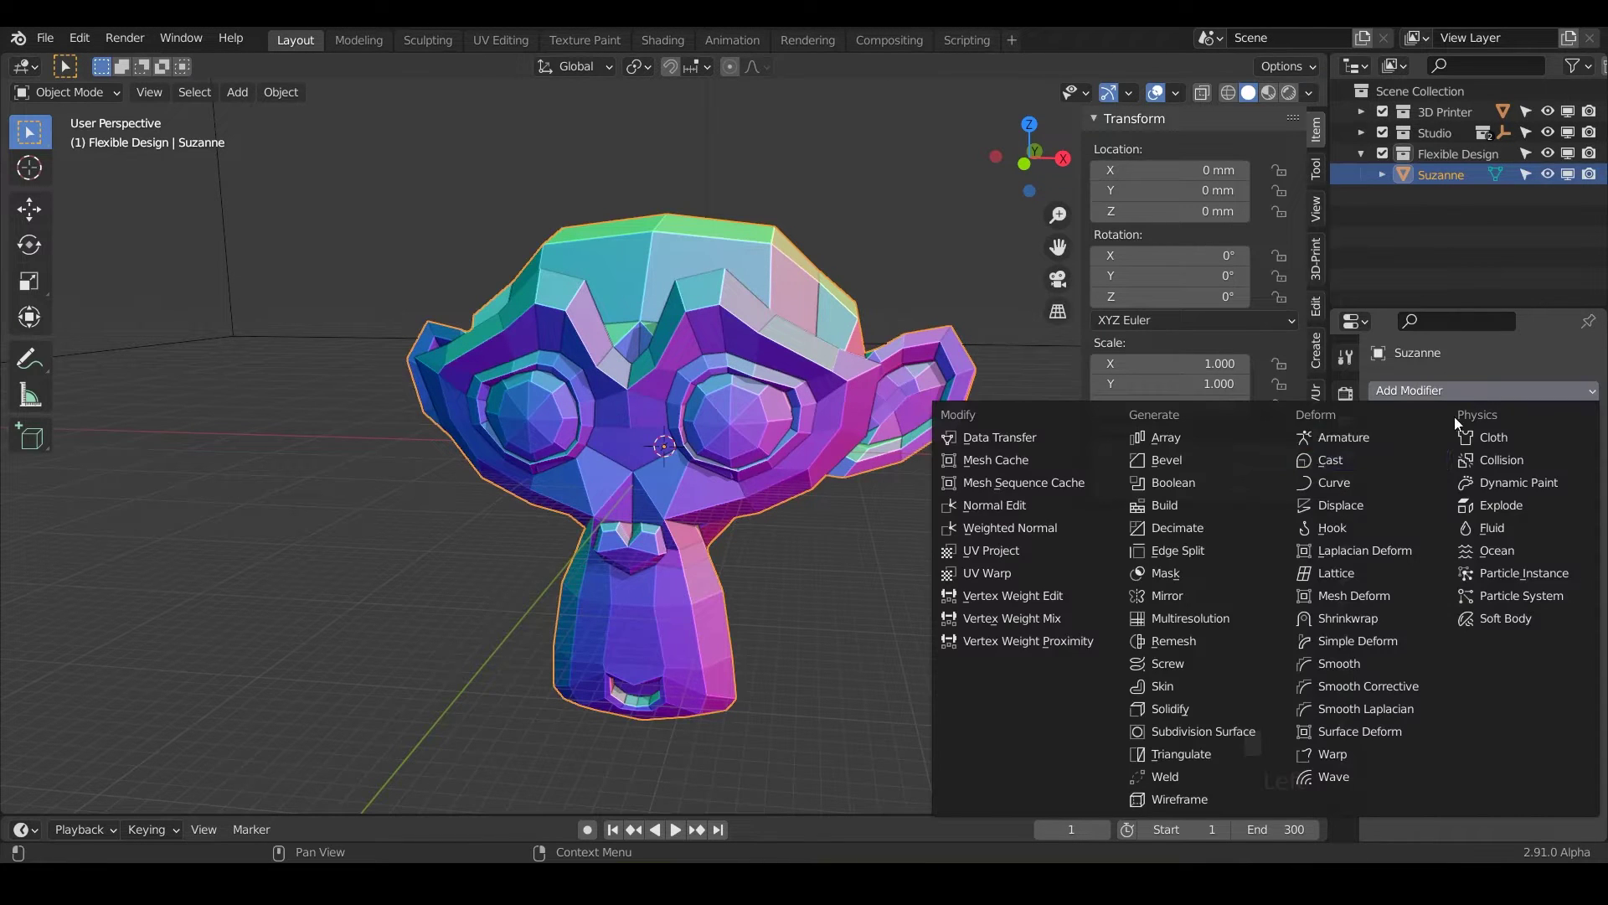
left_click(1184, 616)
left_click(1459, 609)
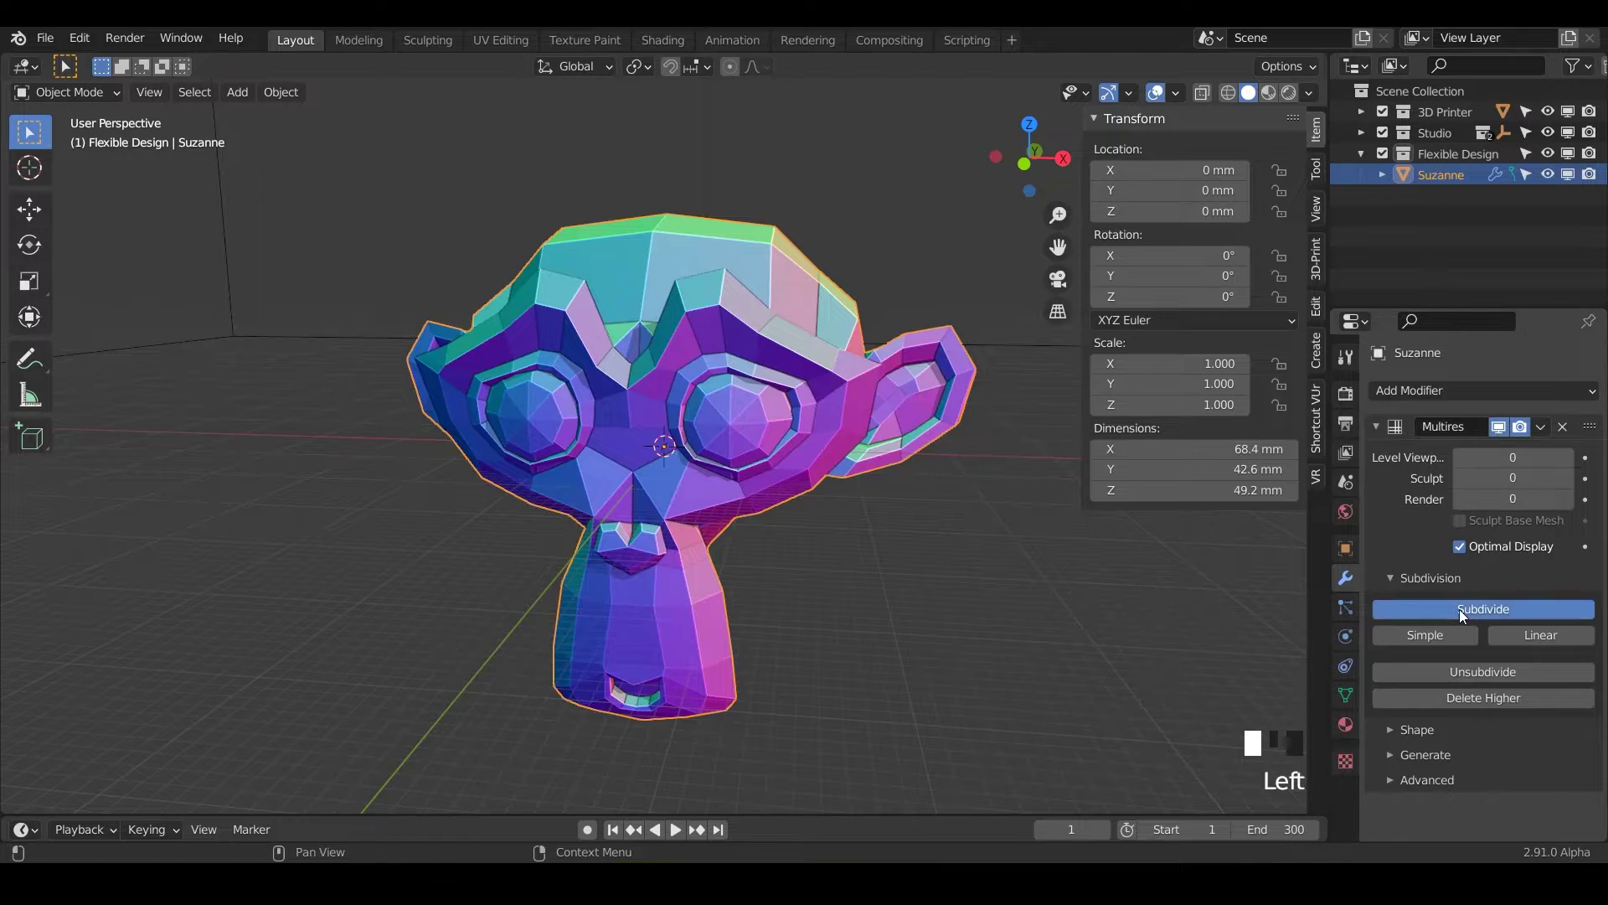
left_click(1459, 610)
left_click(1463, 610)
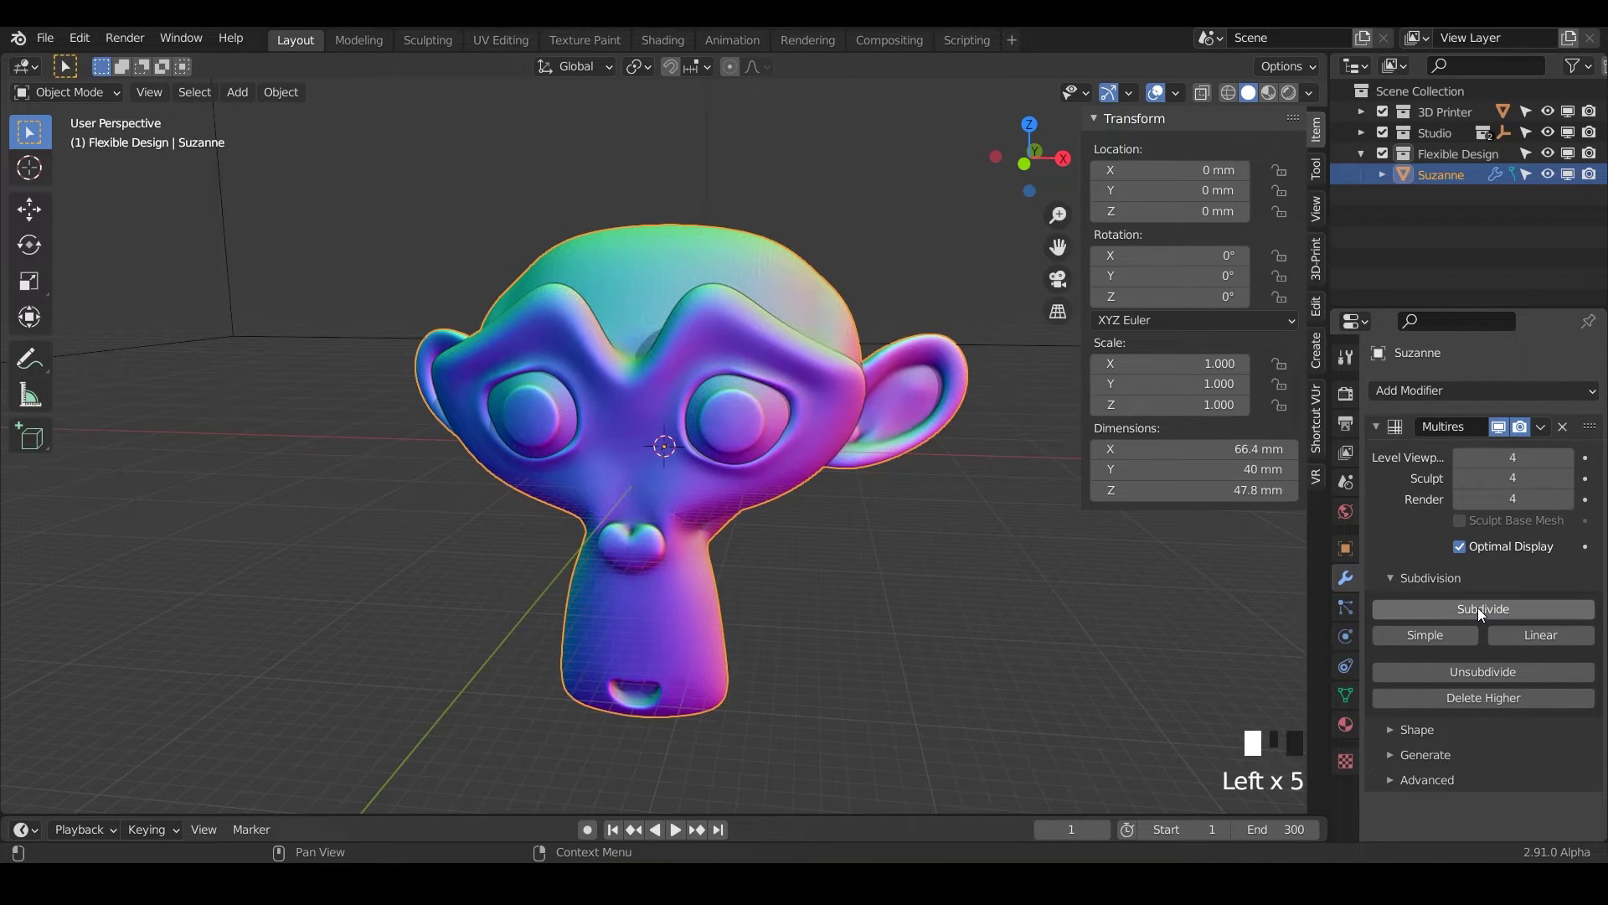
left_click(1478, 612)
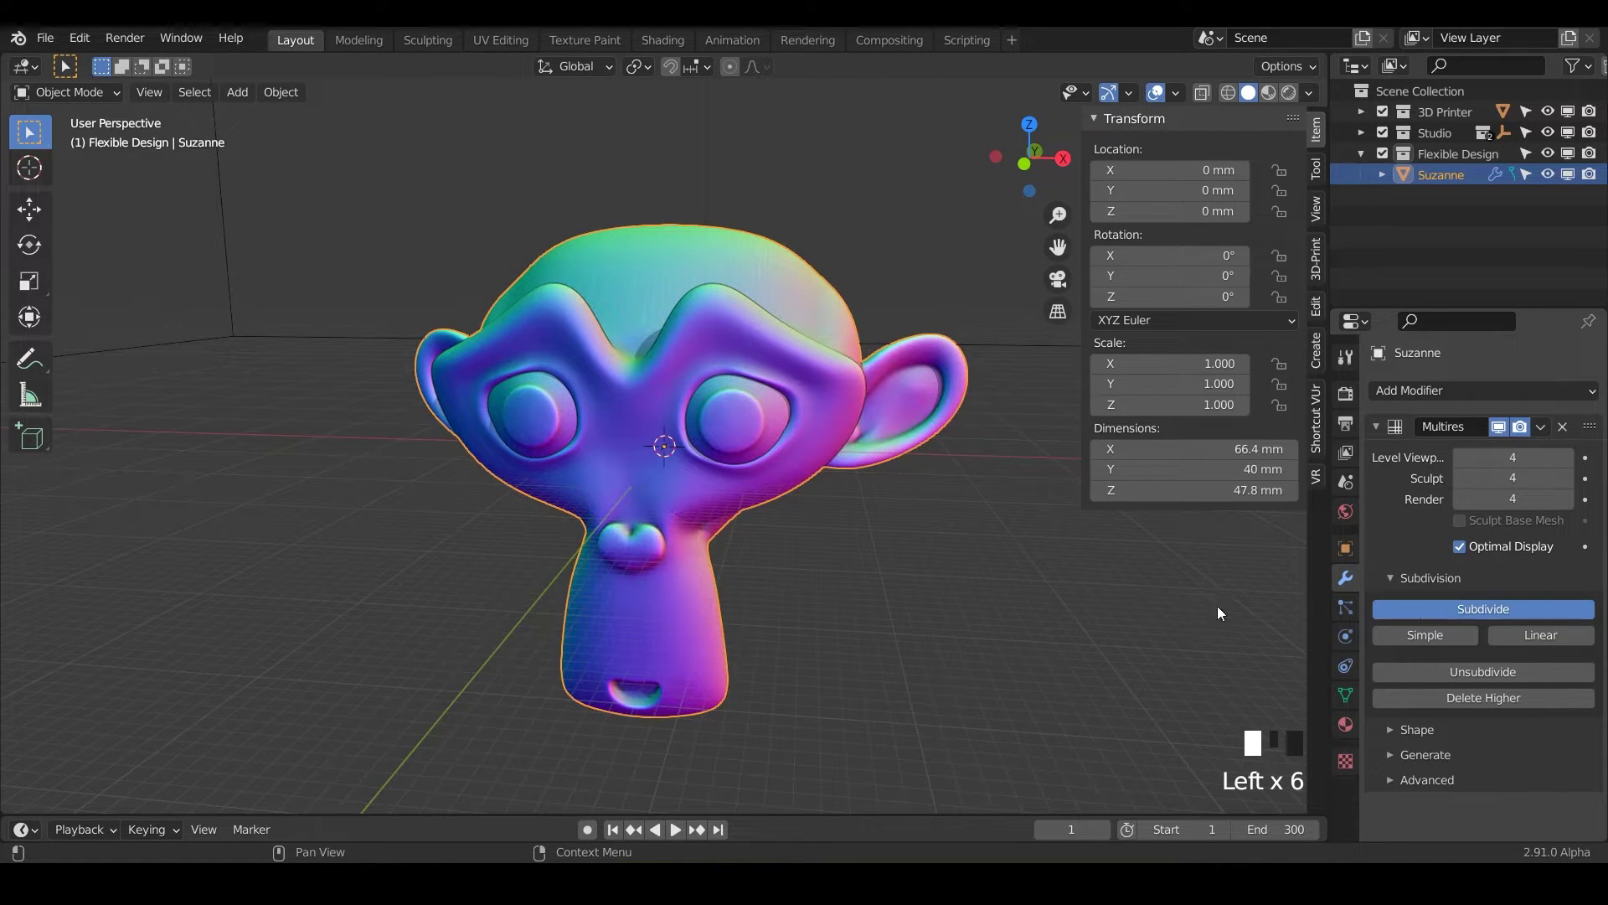
Switch Suzanne to Sculpt Mode, widen the brush list so the names show, and activate the Snake Hook brush
key("ctrl+Tab")
key("ctrl+Tab")
key("ctrl+Tab")
key("ctrl+Tab")
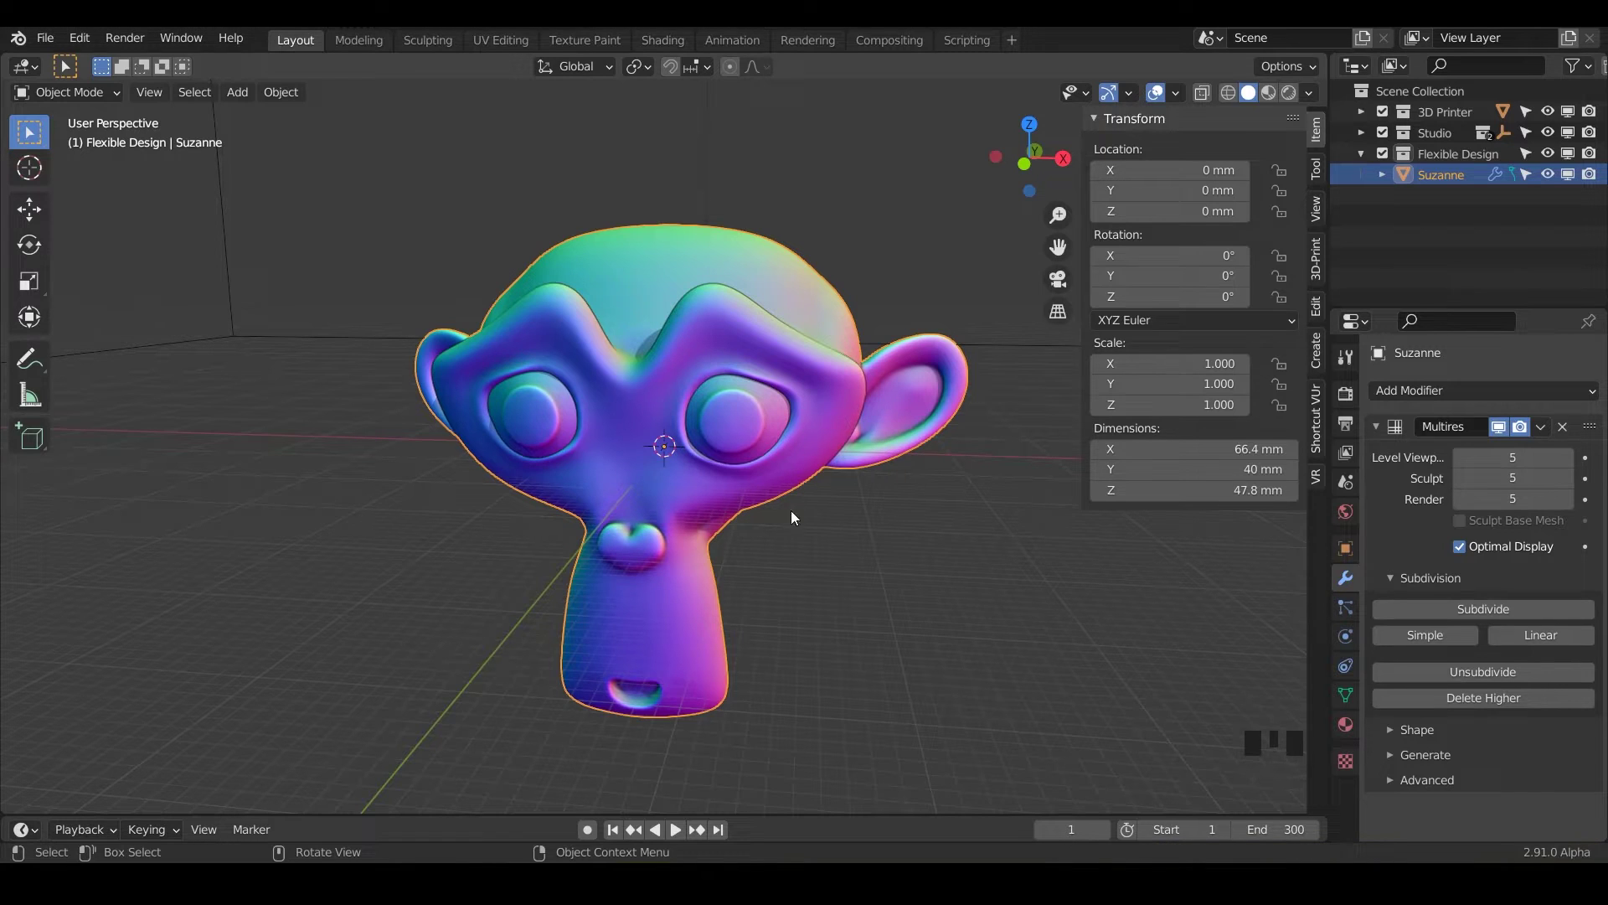
key("ctrl+Tab")
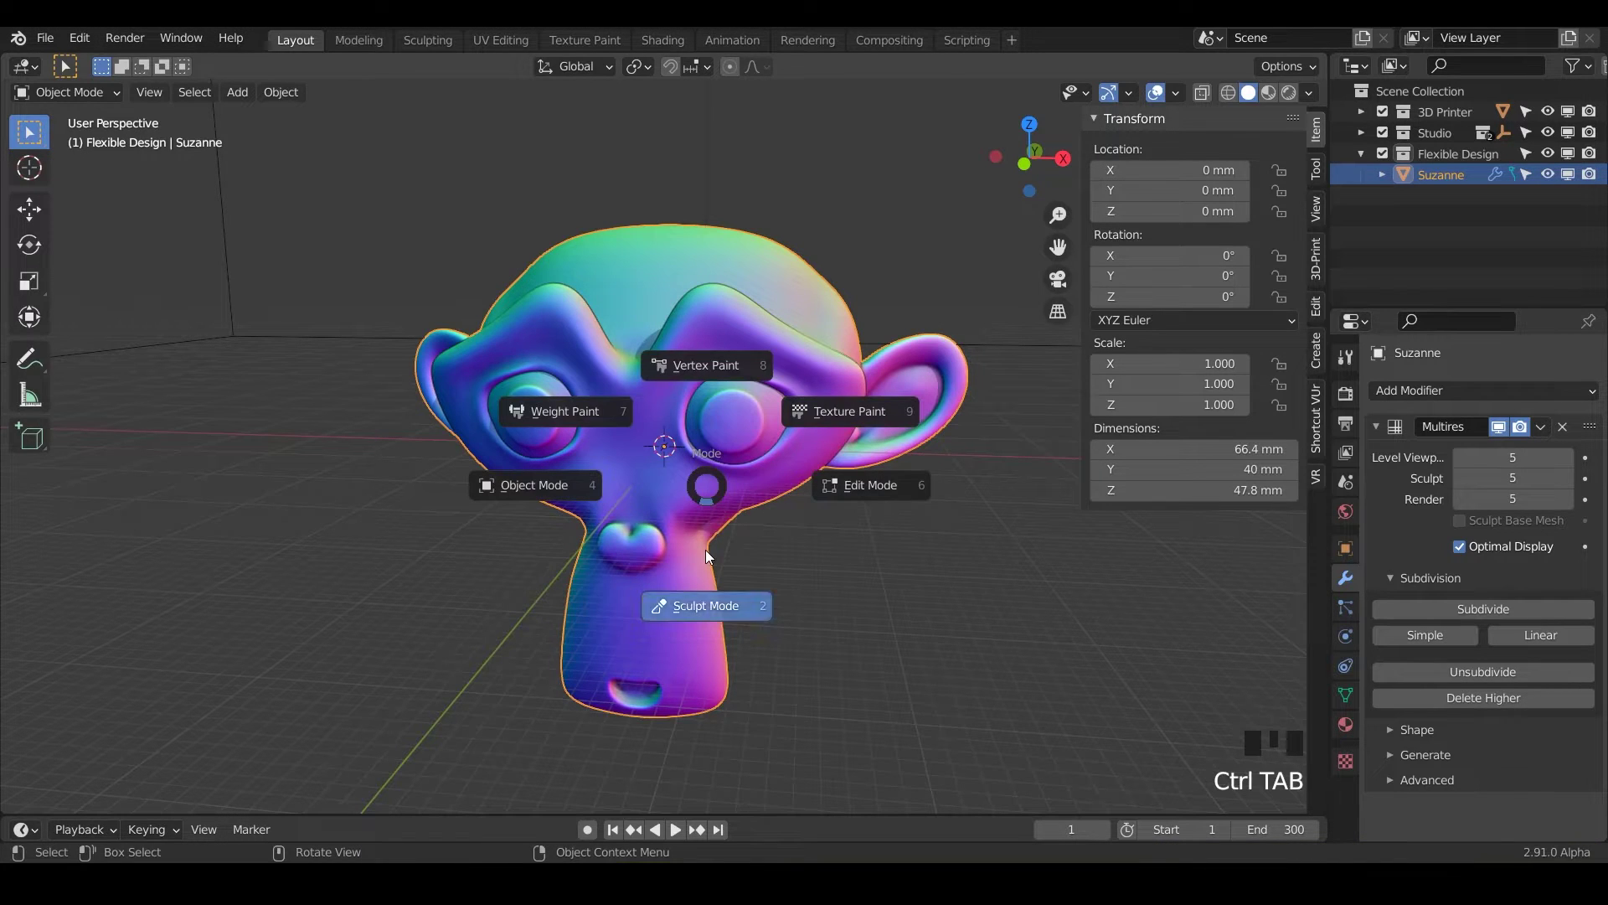
left_click(705, 550)
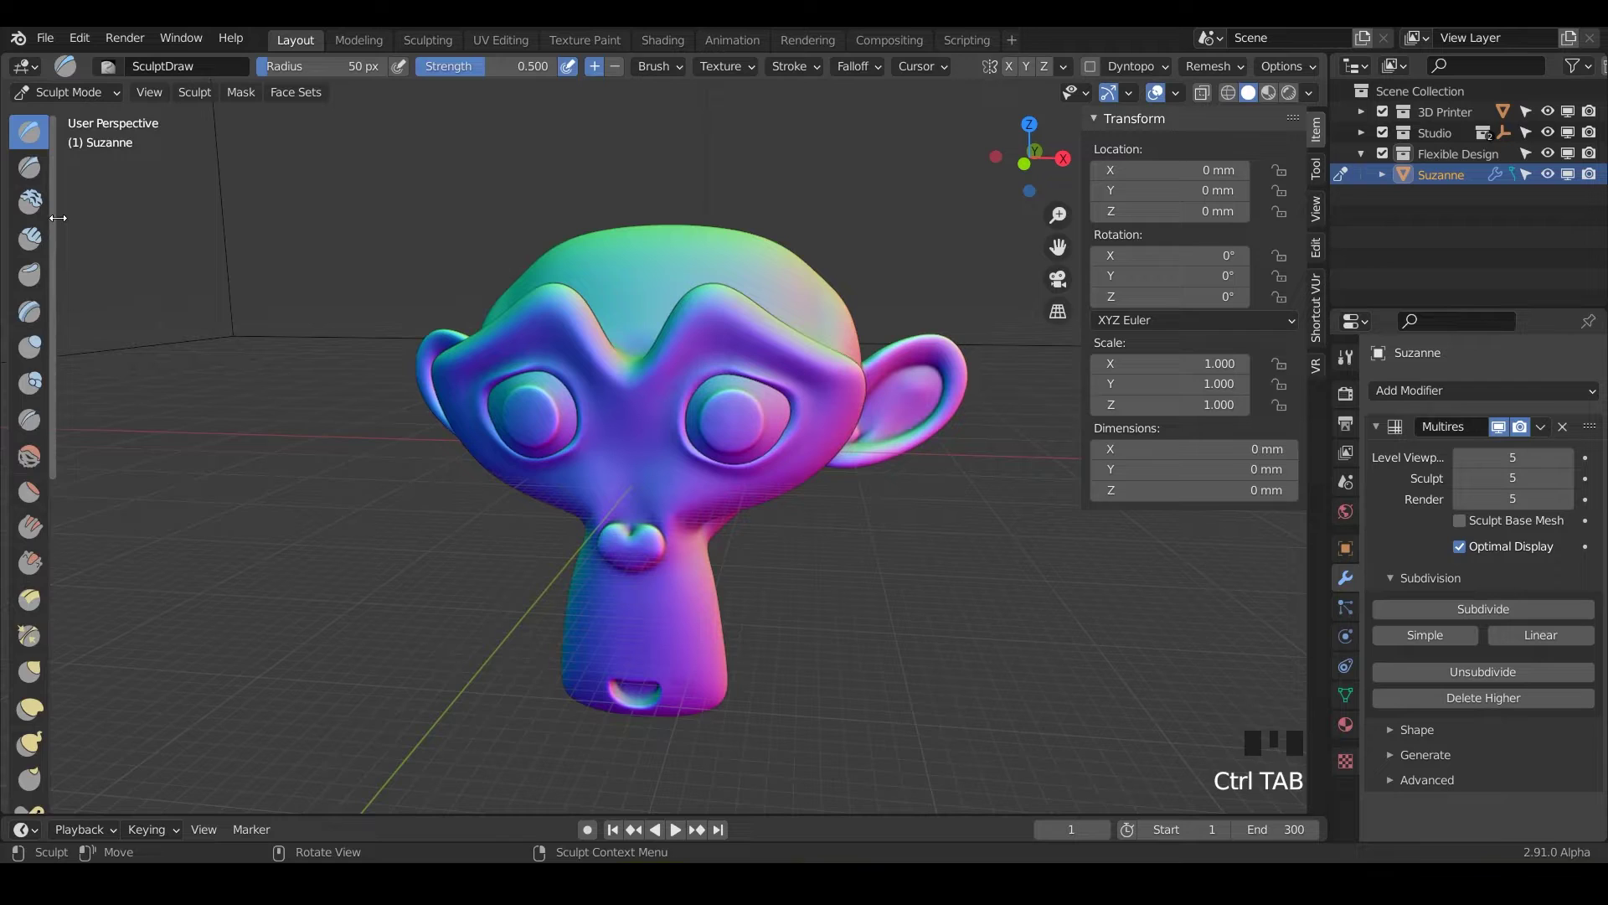
left_click_drag(58, 217, 215, 237)
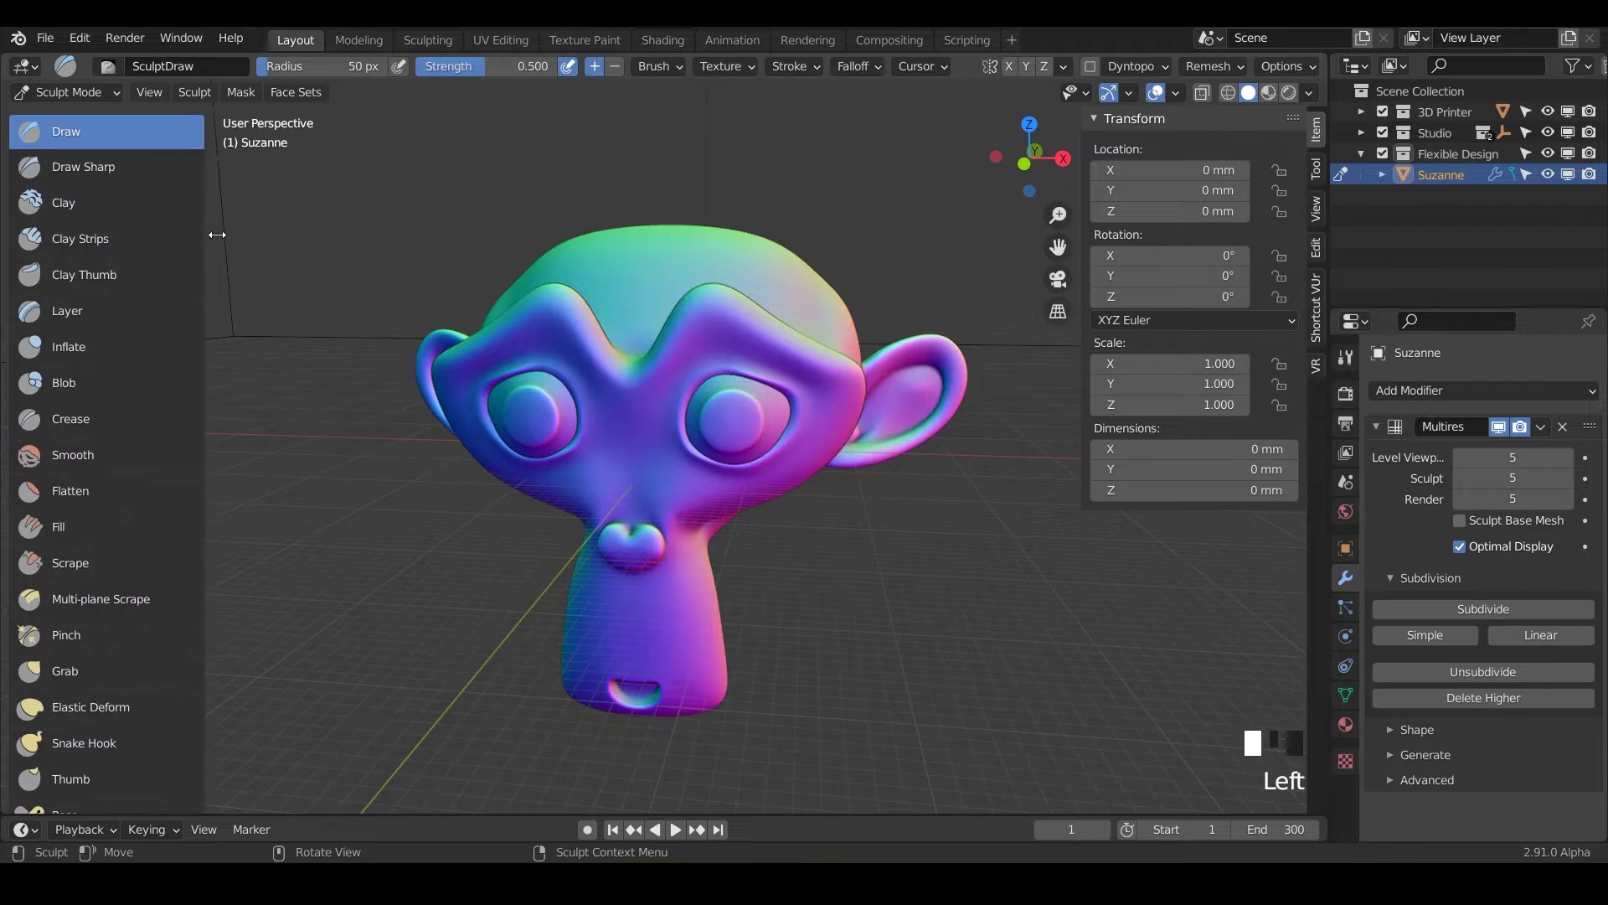
left_click(111, 740)
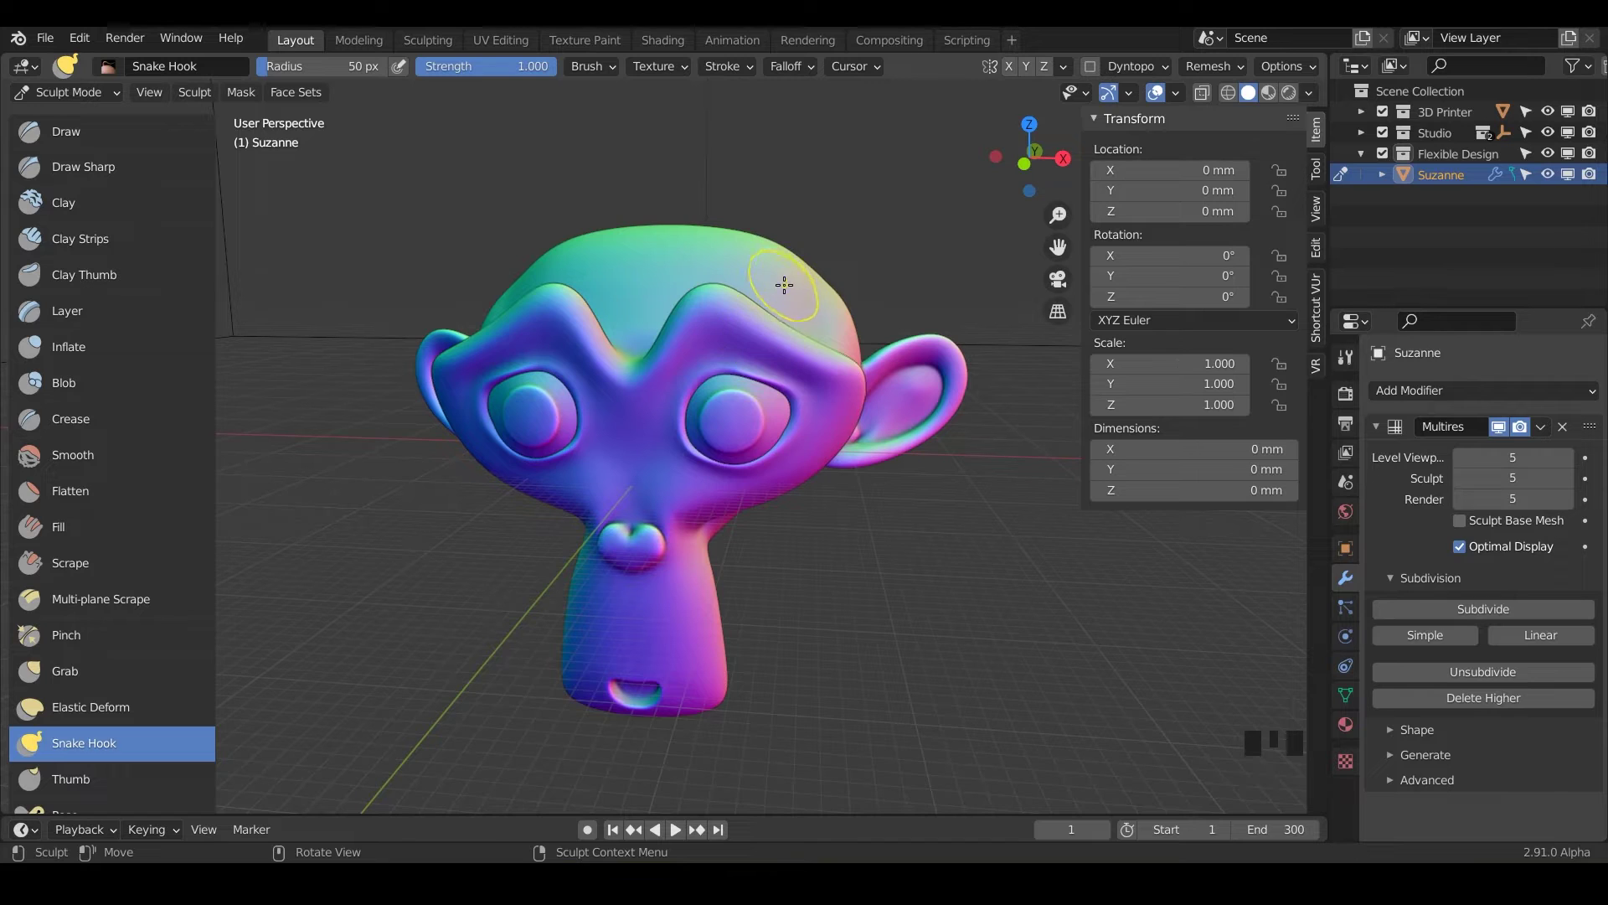
Try pulling a spike out of Suzanne's head with Snake Hook at a 50 px radius, and undo the stroke
mouse_move(784, 284)
left_mouse_down()
mouse_move(954, 151)
mouse_move(971, 168)
left_mouse_up()
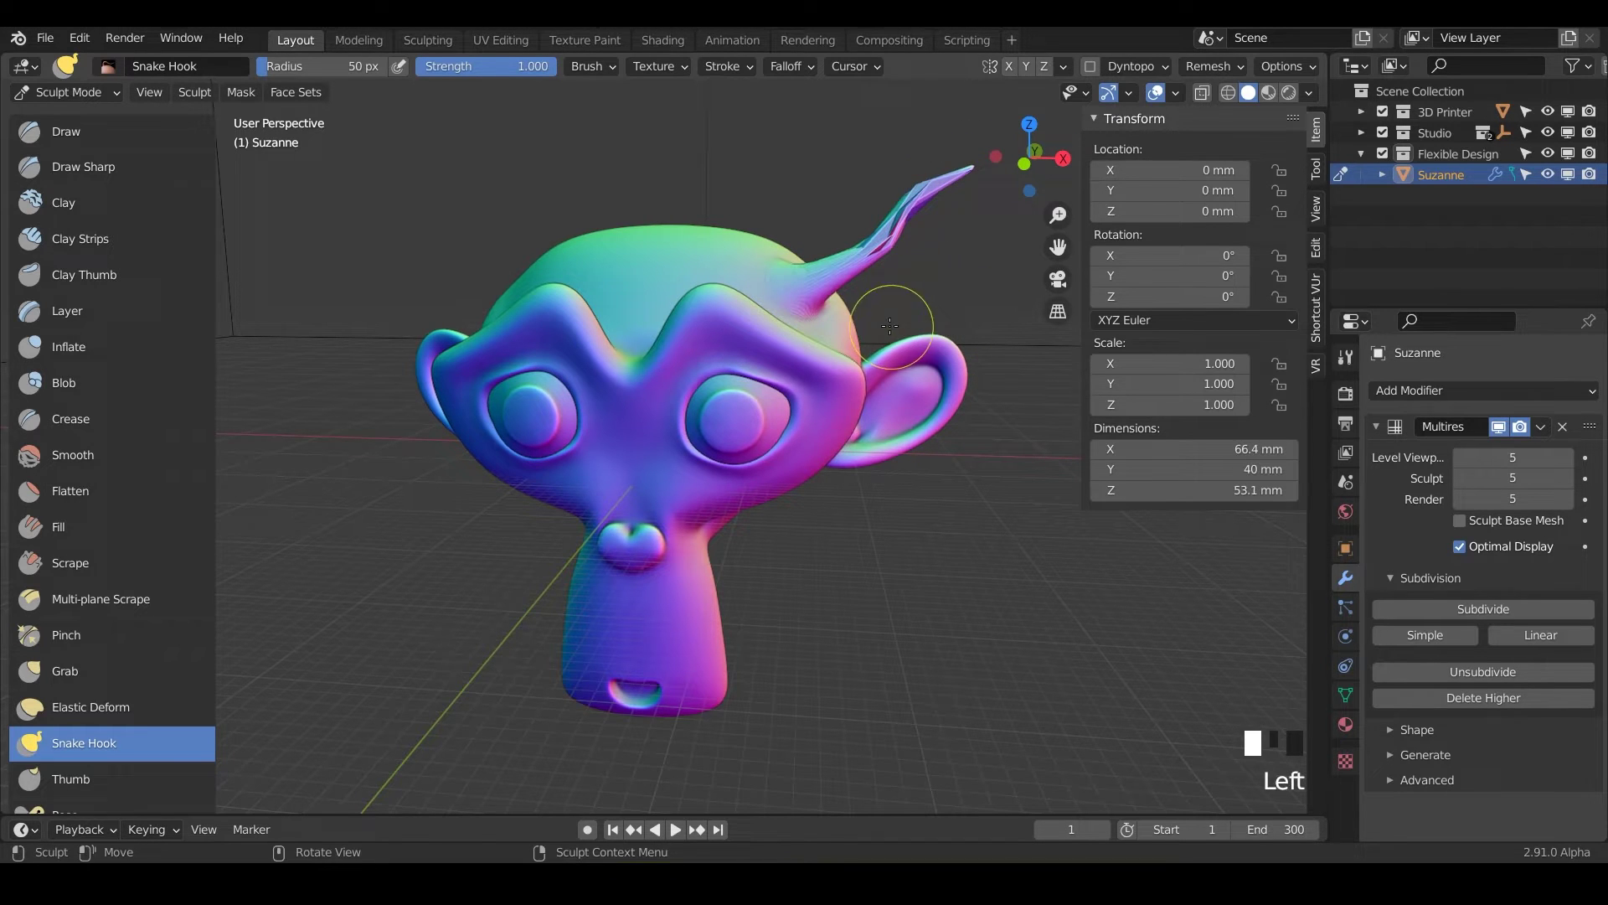
key("ctrl+z")
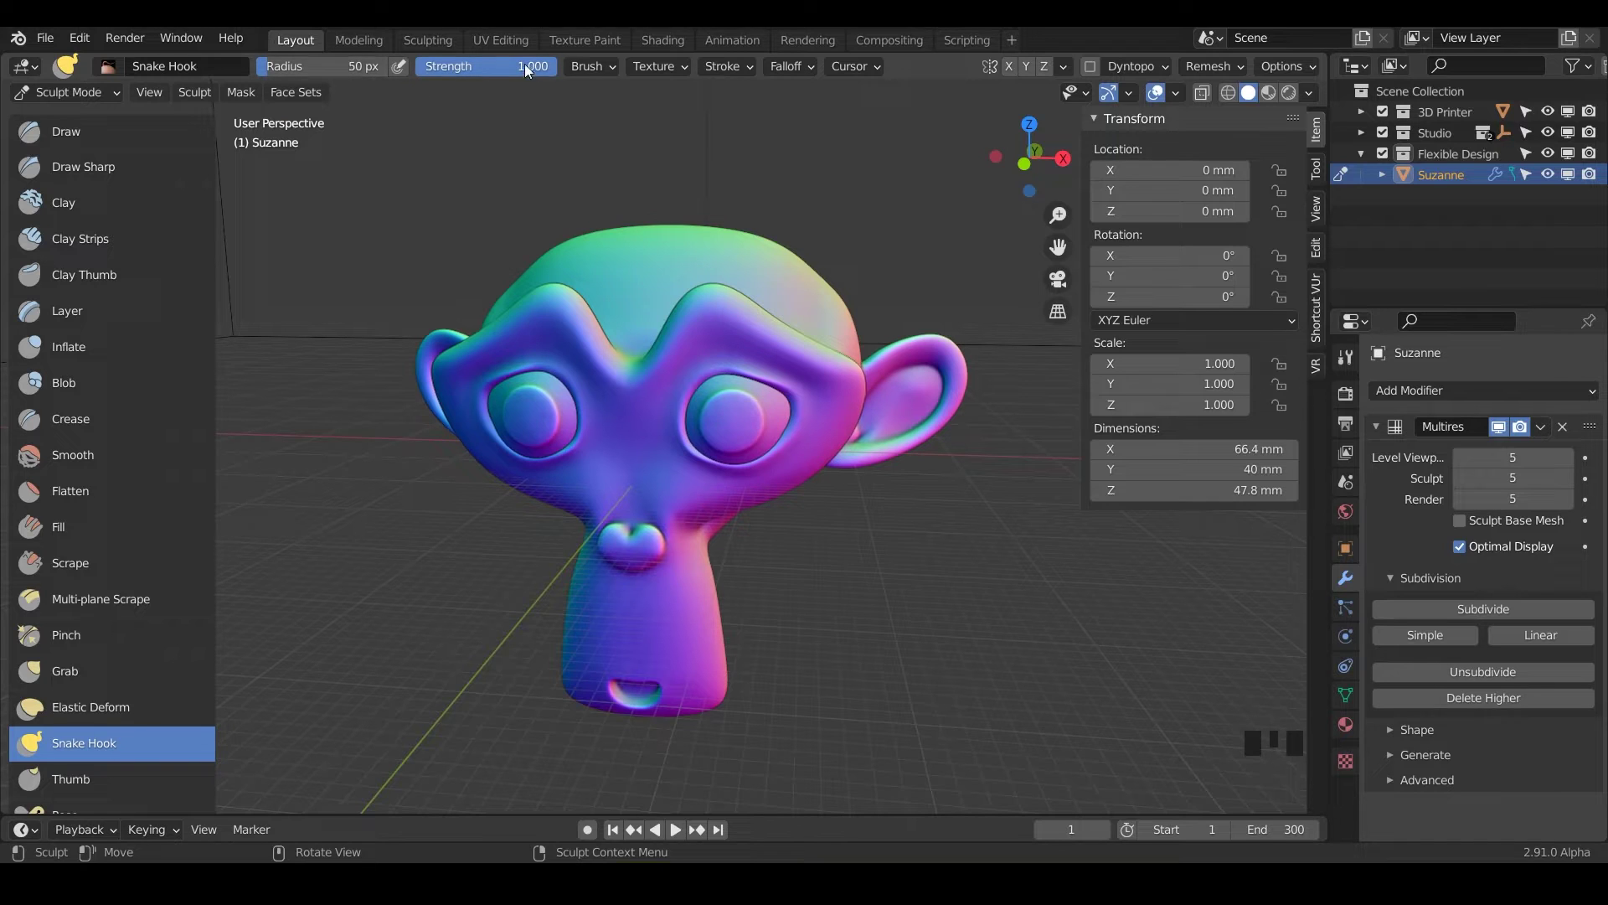
Display the Snake Hook brush settings, set the radius to 79 px, and pull a horn out of each side of the head's top
left_click(1316, 169)
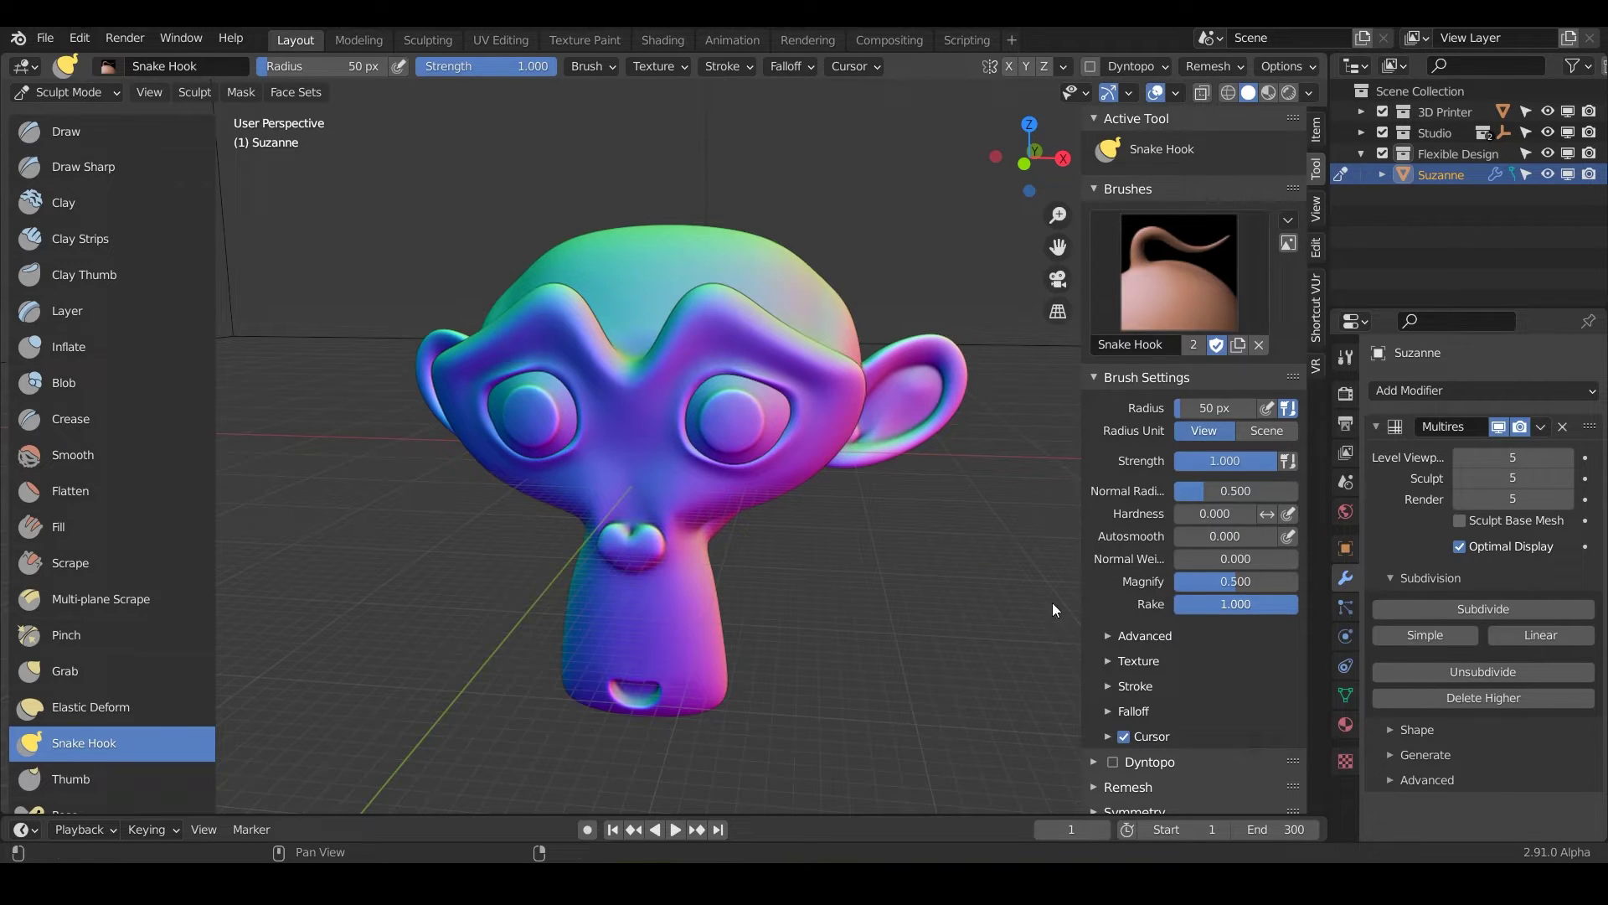
mouse_move(729, 436)
middle_mouse_down()
mouse_move(682, 460)
mouse_move(660, 424)
middle_mouse_up()
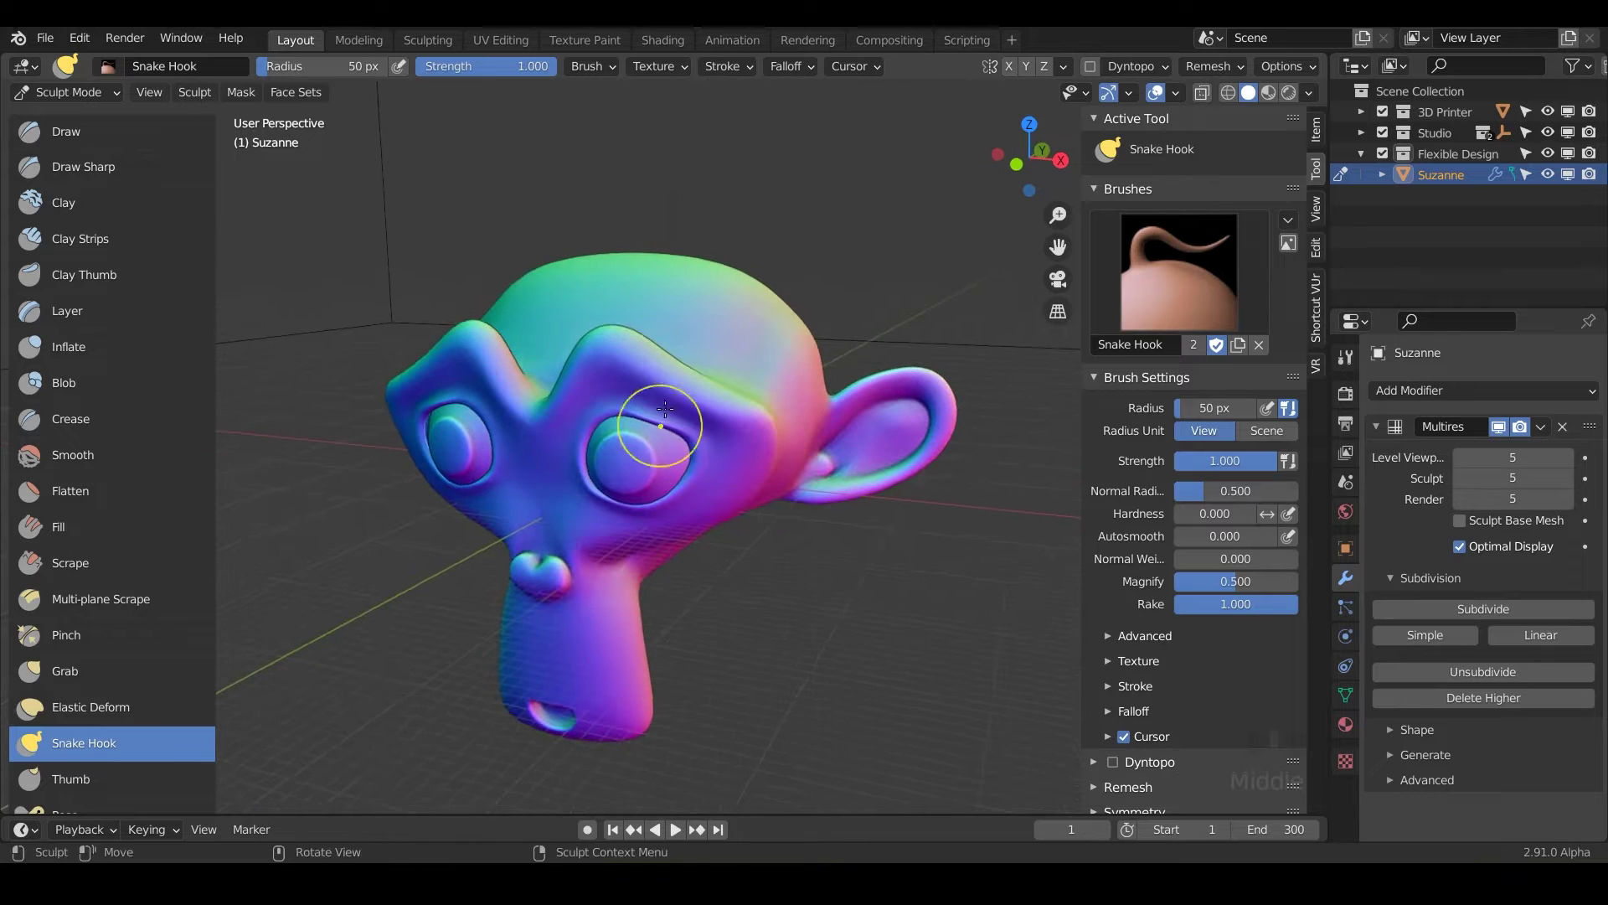
key("f")
left_click(730, 300)
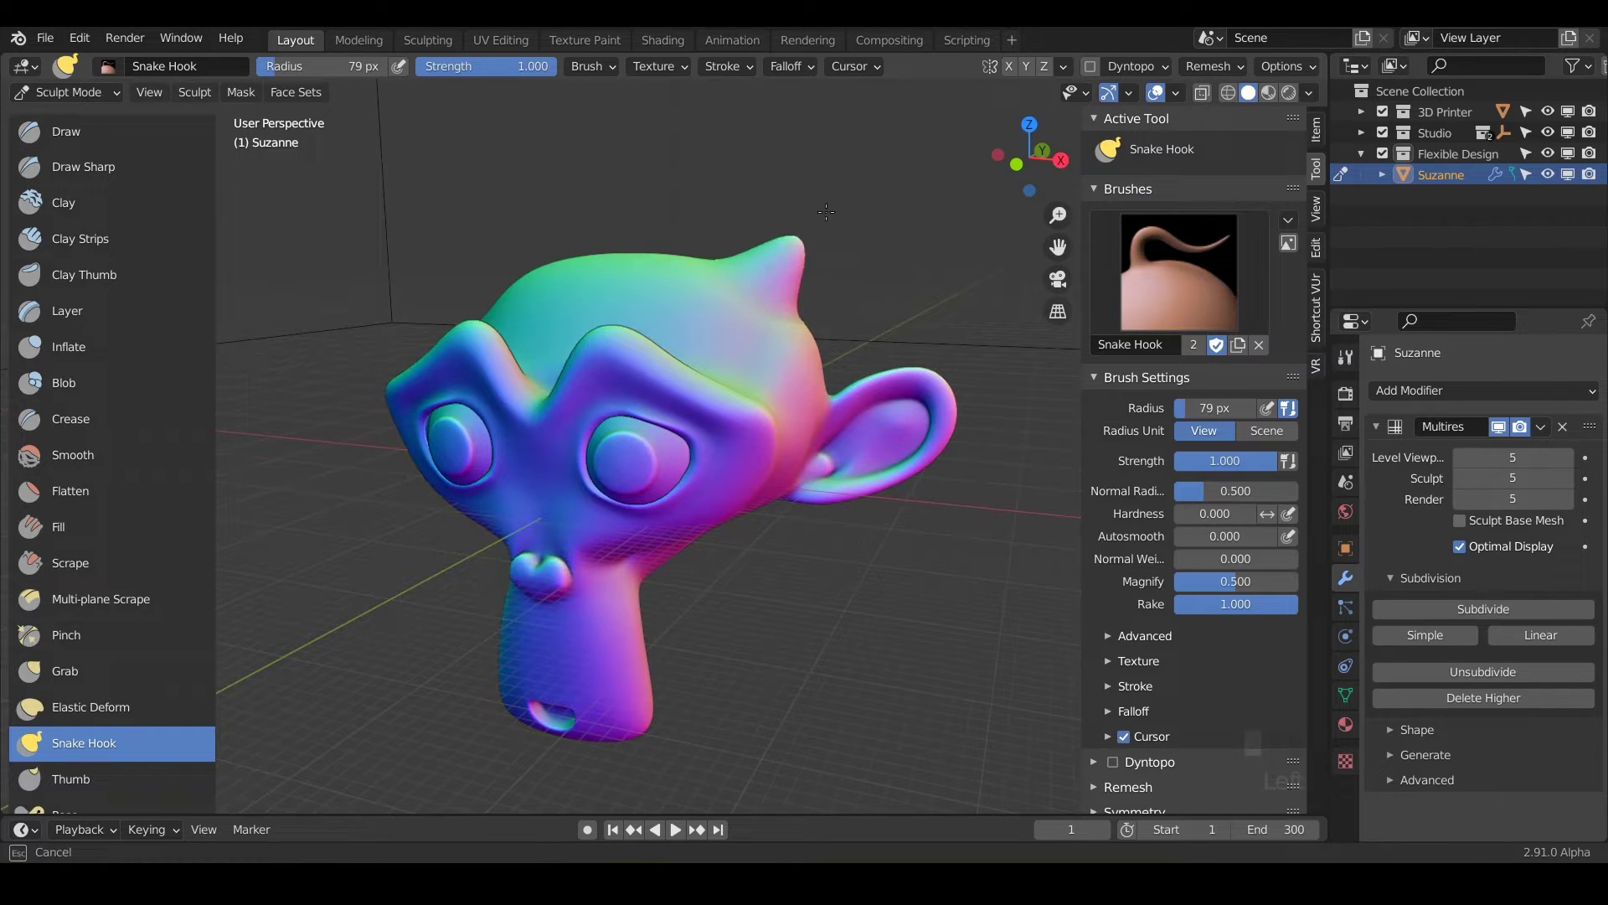
left_click_drag(741, 259, 924, 166)
mouse_move(894, 322)
middle_mouse_down()
mouse_move(921, 334)
mouse_move(754, 287)
middle_mouse_up()
left_click_drag(683, 277, 671, 150)
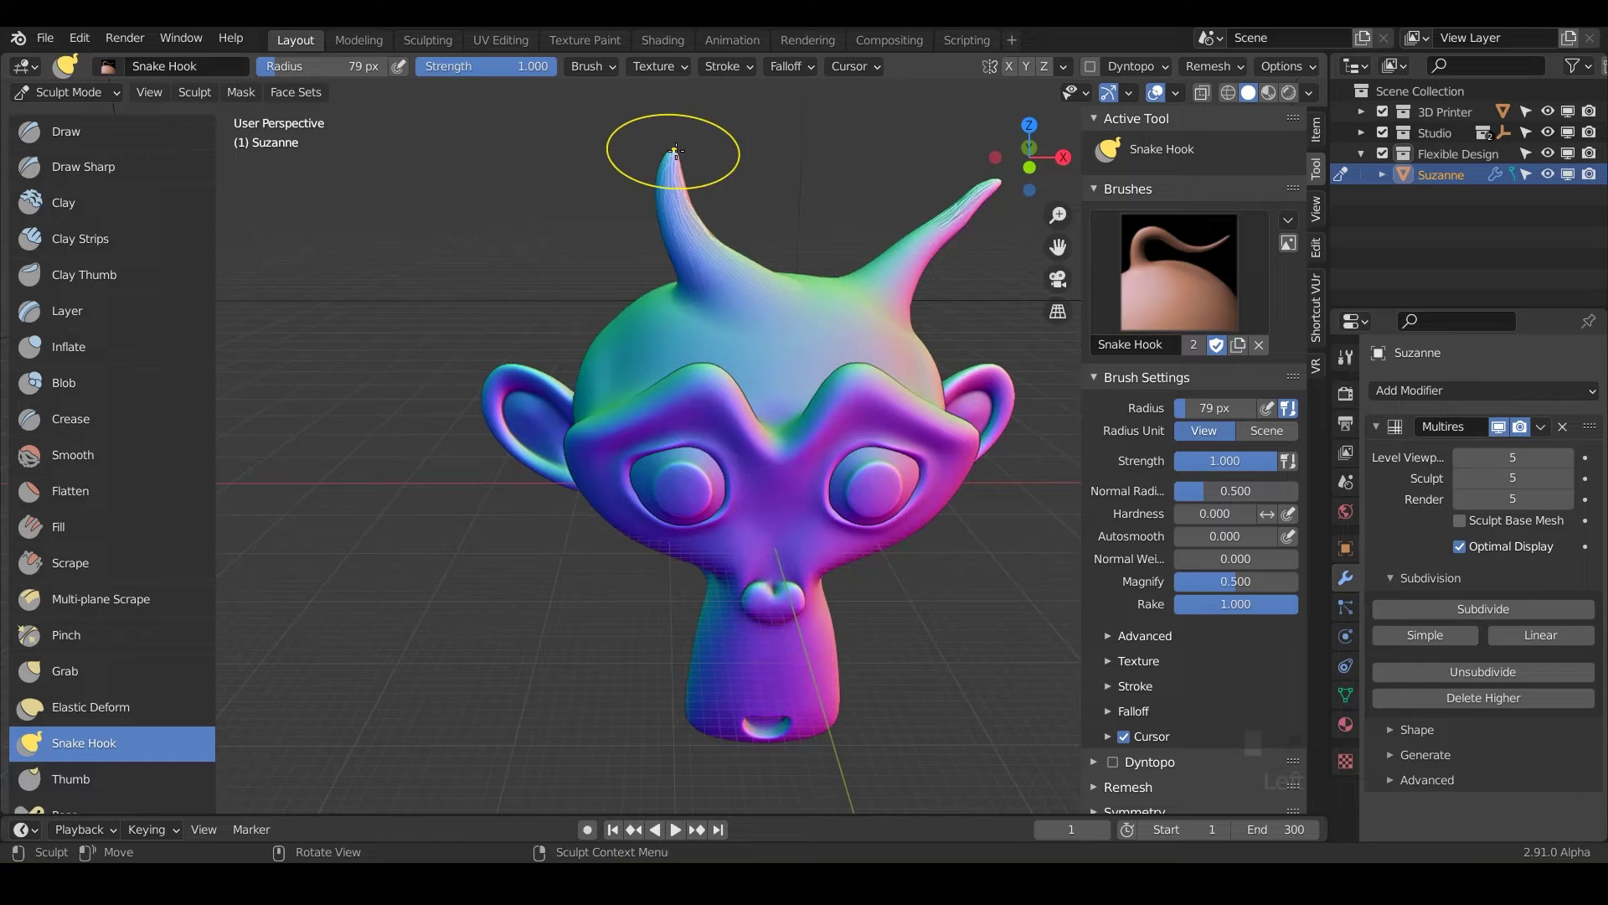
Enlarge the Snake Hook radius to 132 px and pull both of Suzanne's ears outward into long shapes
middle_click_drag(751, 359, 884, 352, "shift")
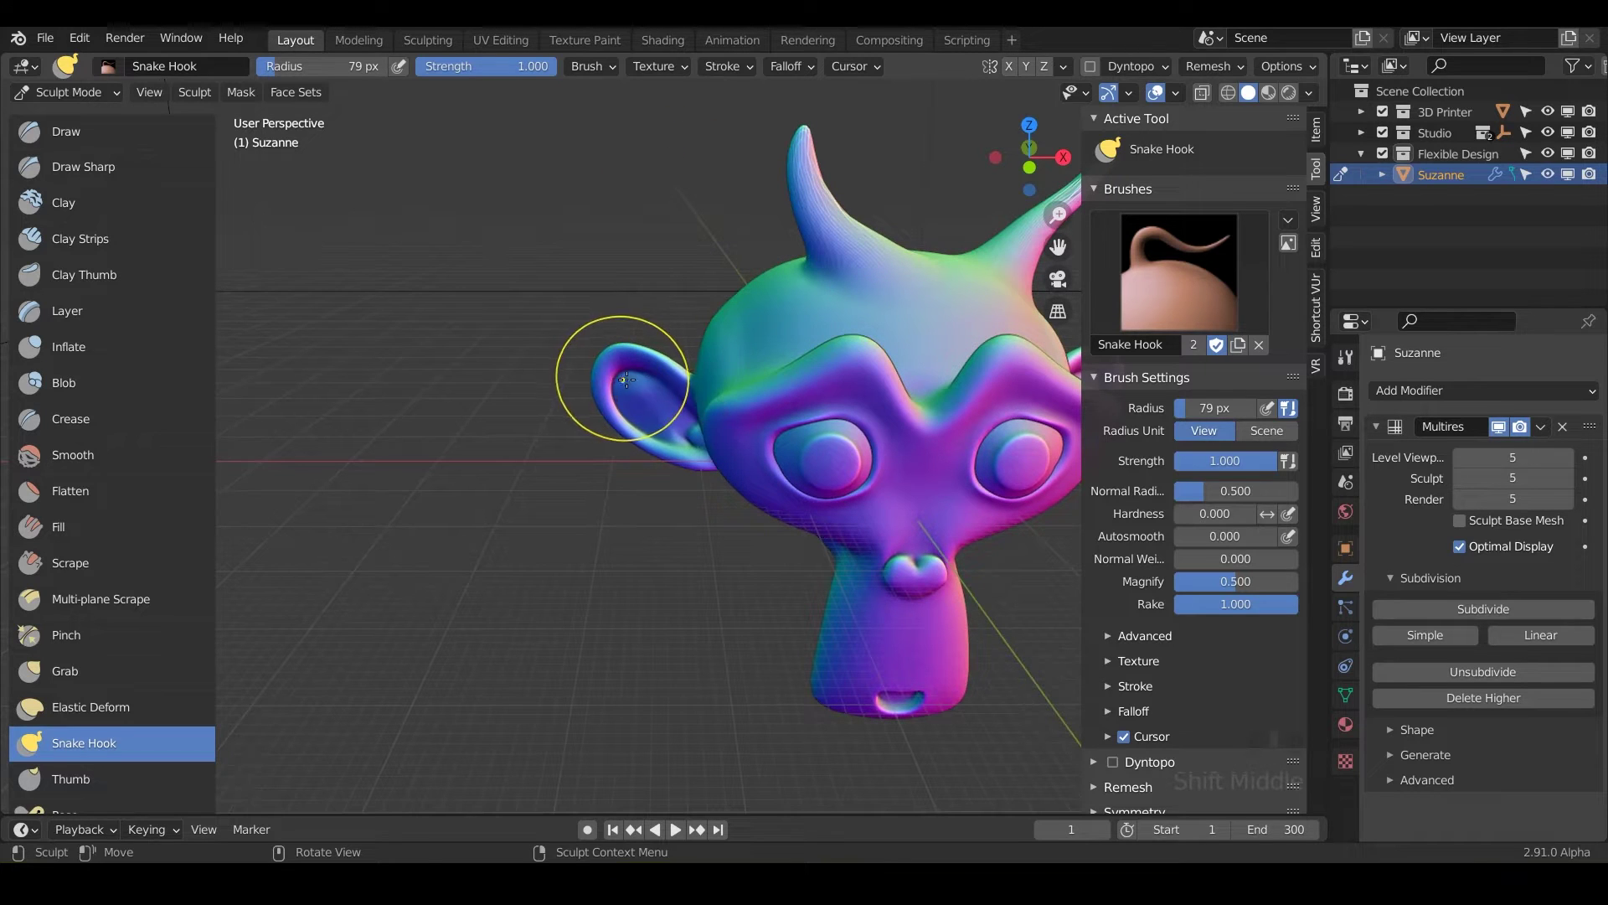
key("f")
left_click(671, 377)
middle_click_drag(682, 369, 806, 358)
left_click_drag(648, 402, 395, 388)
mouse_move(628, 520)
middle_mouse_down()
mouse_move(486, 482)
mouse_move(636, 496)
mouse_move(620, 599)
mouse_move(699, 469)
mouse_move(833, 464)
middle_mouse_up()
middle_click_drag(833, 463, 711, 438)
scroll(769, 455, "down", 1)
left_click_drag(811, 373, 934, 344)
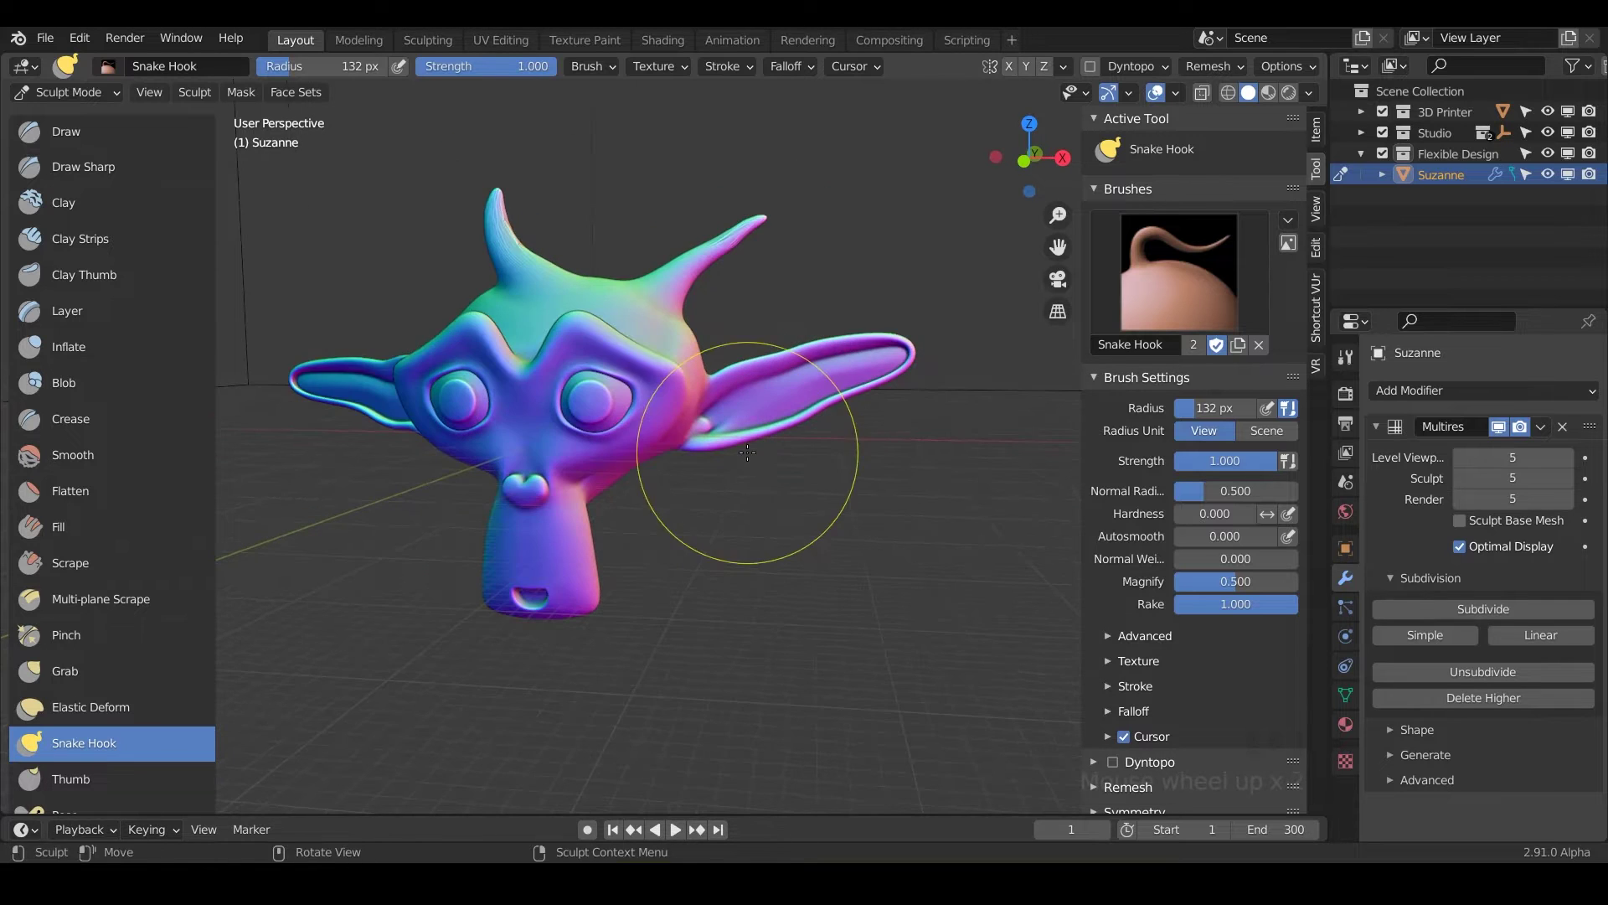
Reduce the Snake Hook radius to 27 px and try pulling a long thin spike out of the back of the head
middle_click_drag(687, 456, 704, 452)
middle_click_drag(704, 452, 816, 481, "shift")
scroll(730, 376, "up", 3)
mouse_move(731, 376)
middle_mouse_down("shift")
mouse_move(725, 452)
mouse_move(715, 400)
middle_mouse_up("shift")
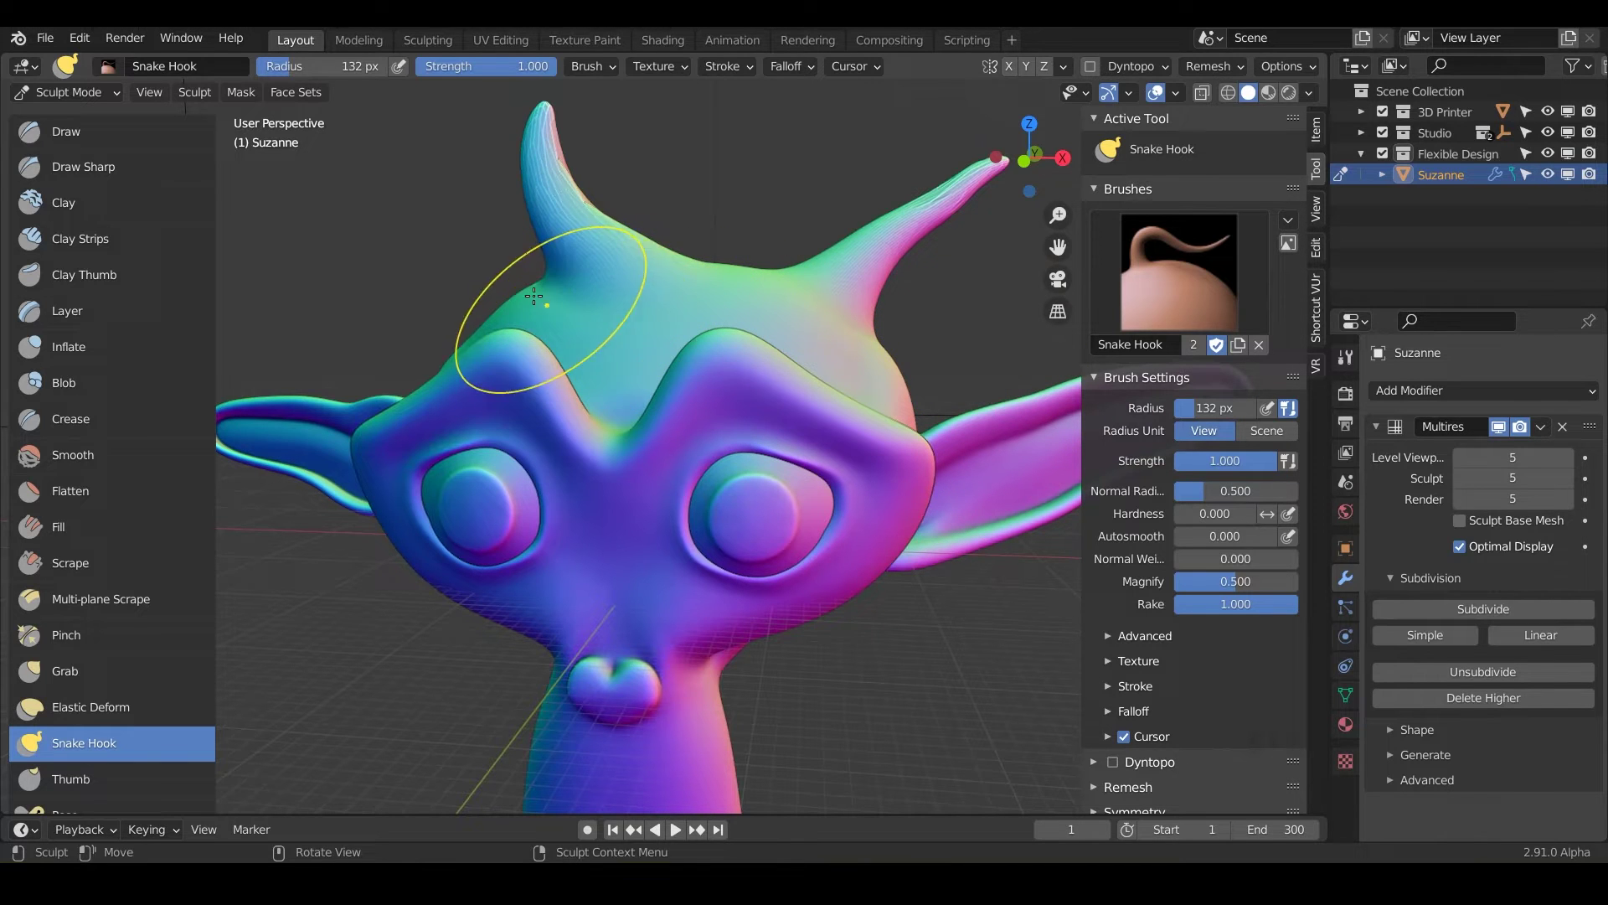
mouse_move(380, 196)
middle_mouse_down()
mouse_move(671, 430)
mouse_move(517, 431)
mouse_move(556, 460)
mouse_move(747, 360)
mouse_move(621, 354)
mouse_move(624, 335)
middle_mouse_up()
left_click(687, 381)
left_click_drag(625, 338, 879, 350)
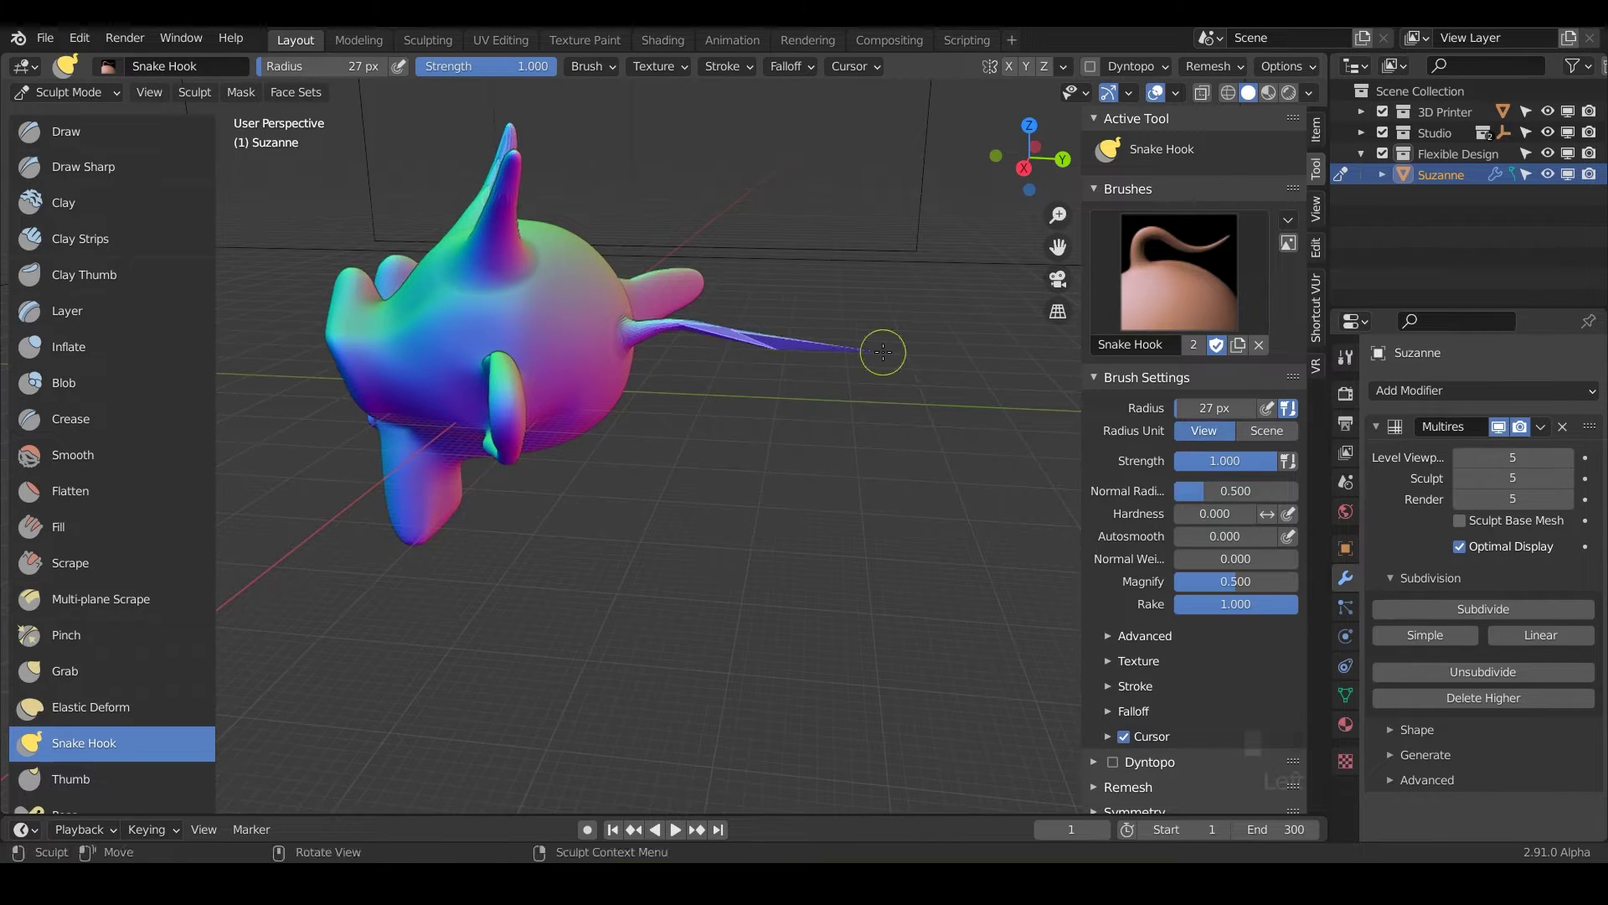
Examine the mesh of the thin spike behind the head up close, and undo the stroke that pulled it
scroll(688, 401, "up", 4)
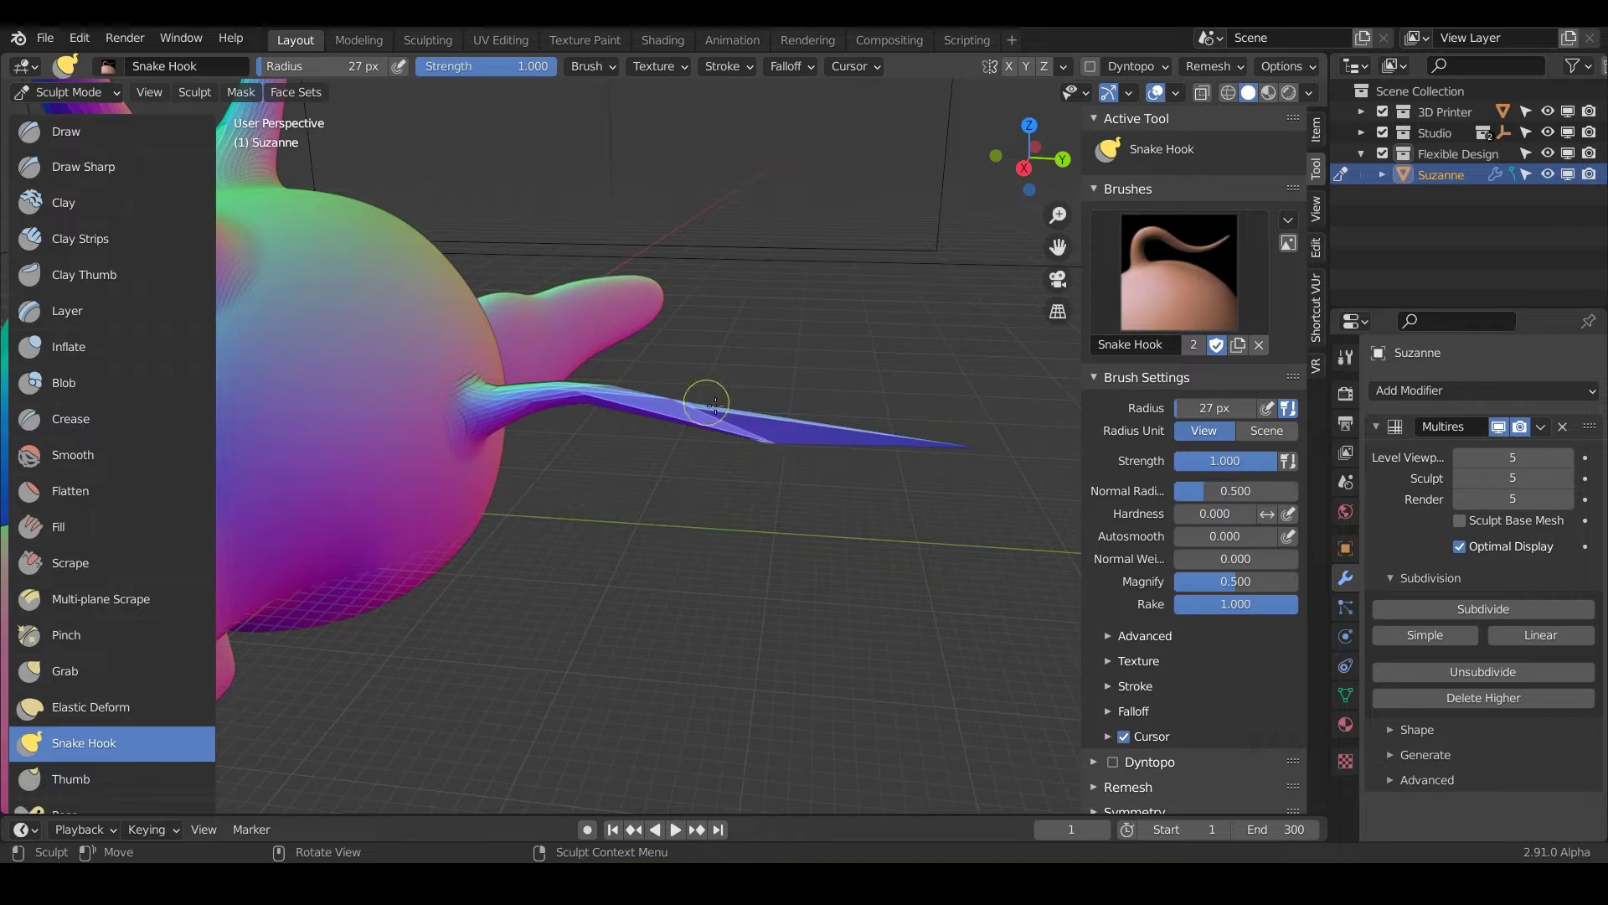
middle_click_drag(786, 440, 563, 605)
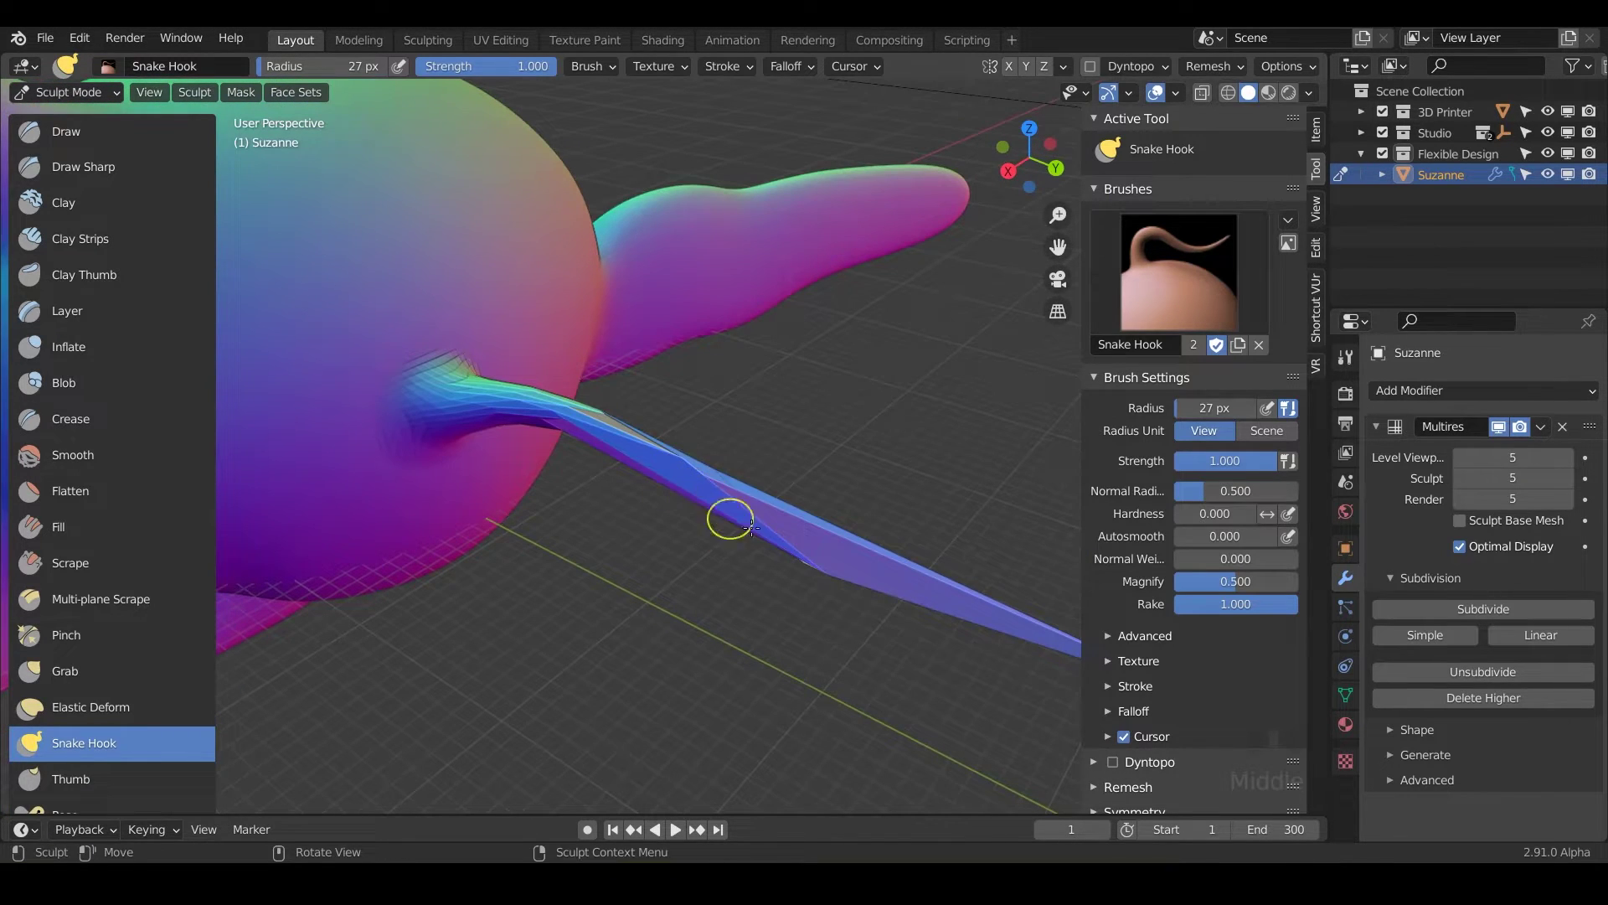
scroll(617, 455, "down", 1)
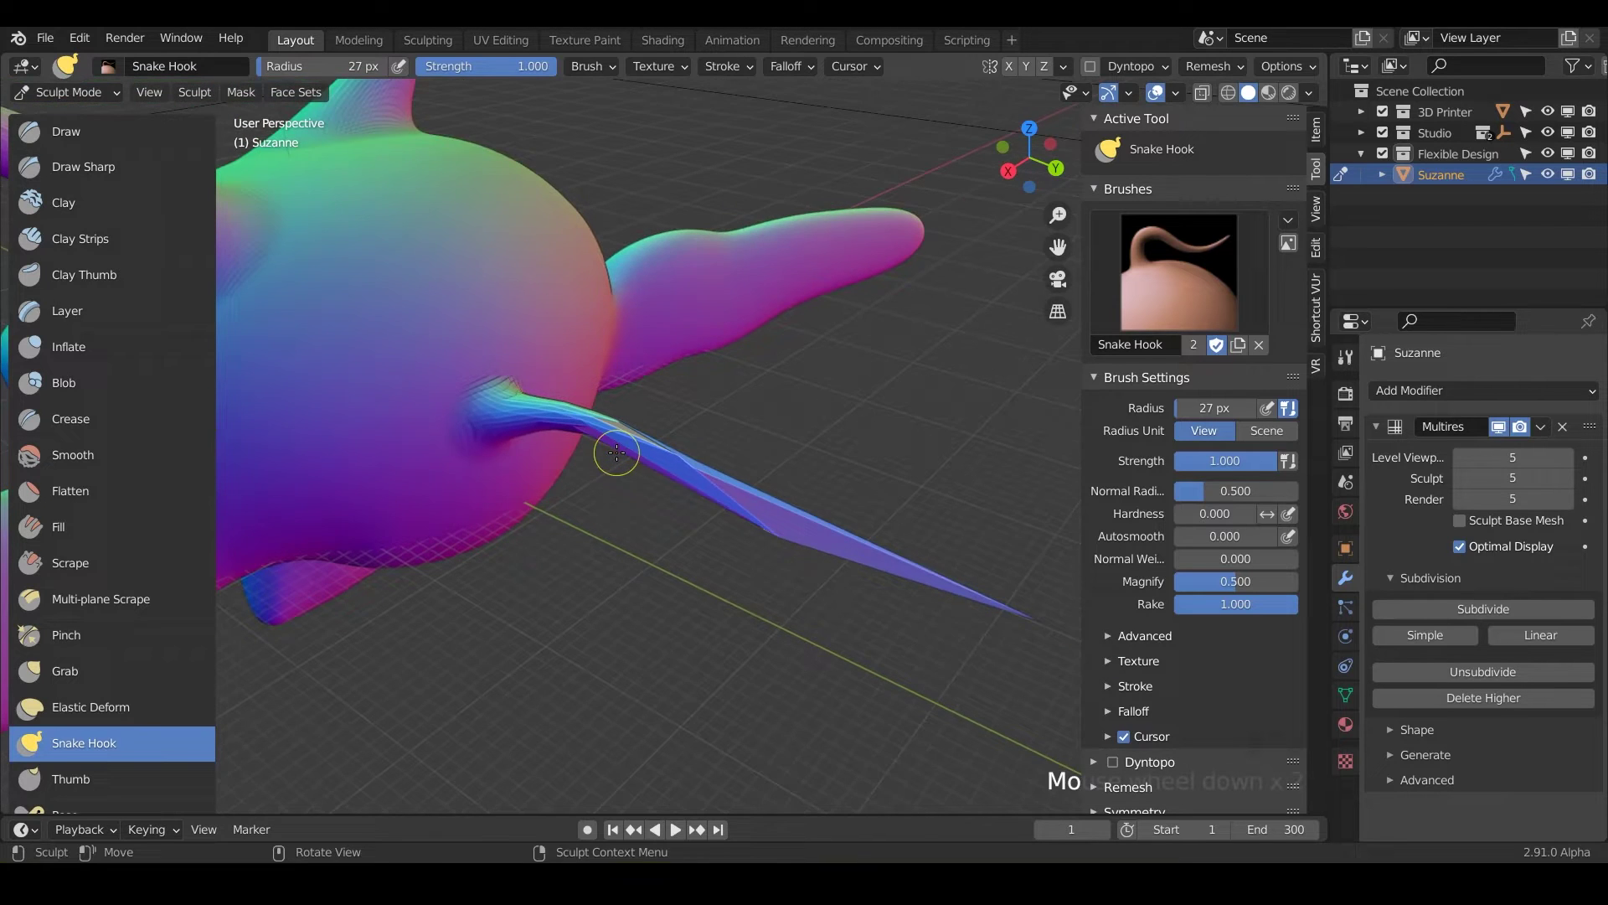
middle_click_drag(617, 456, 689, 509, "shift")
scroll(696, 364, "down", 3)
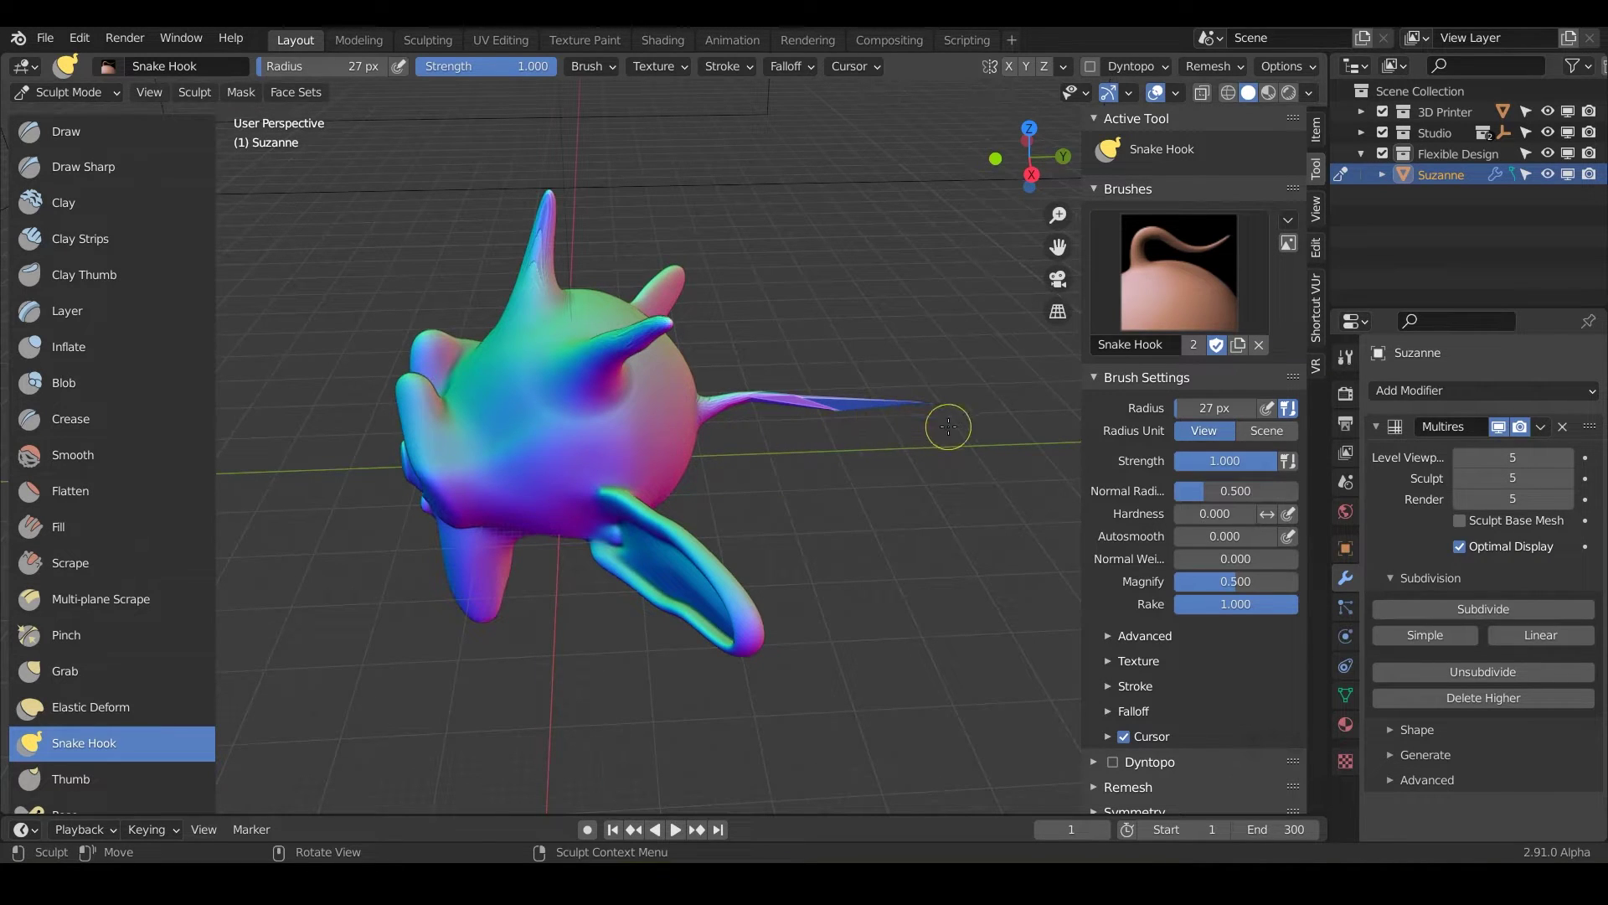
key("ctrl+z")
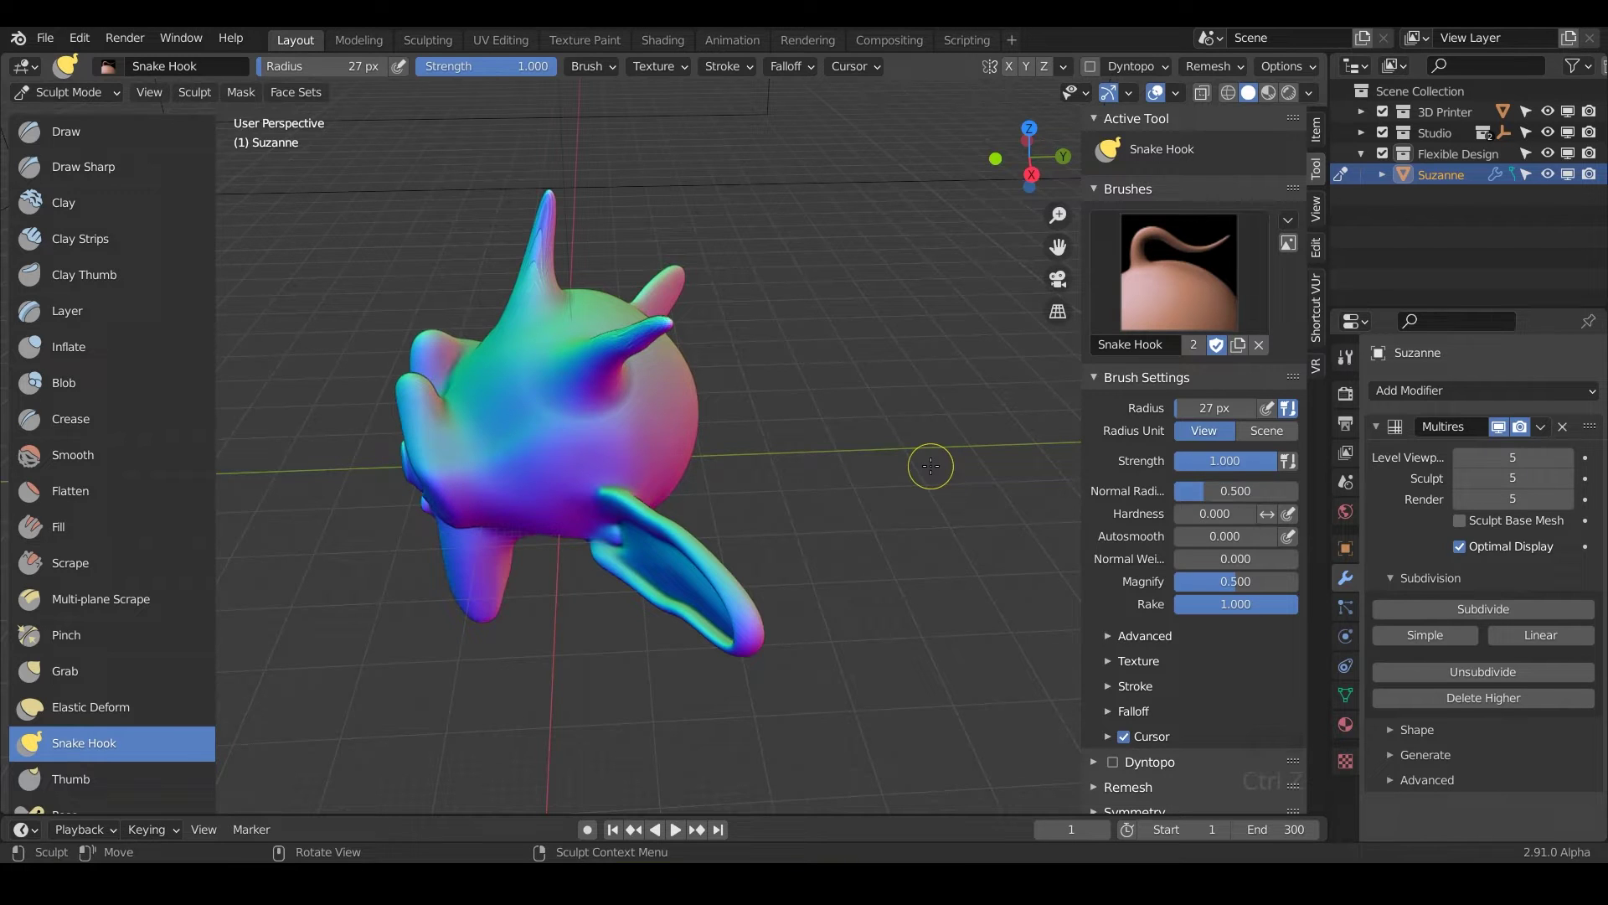
Remove the Multiresolution modifier from Suzanne
middle_click_drag(772, 495, 871, 446)
middle_click_drag(871, 445, 969, 348, "shift")
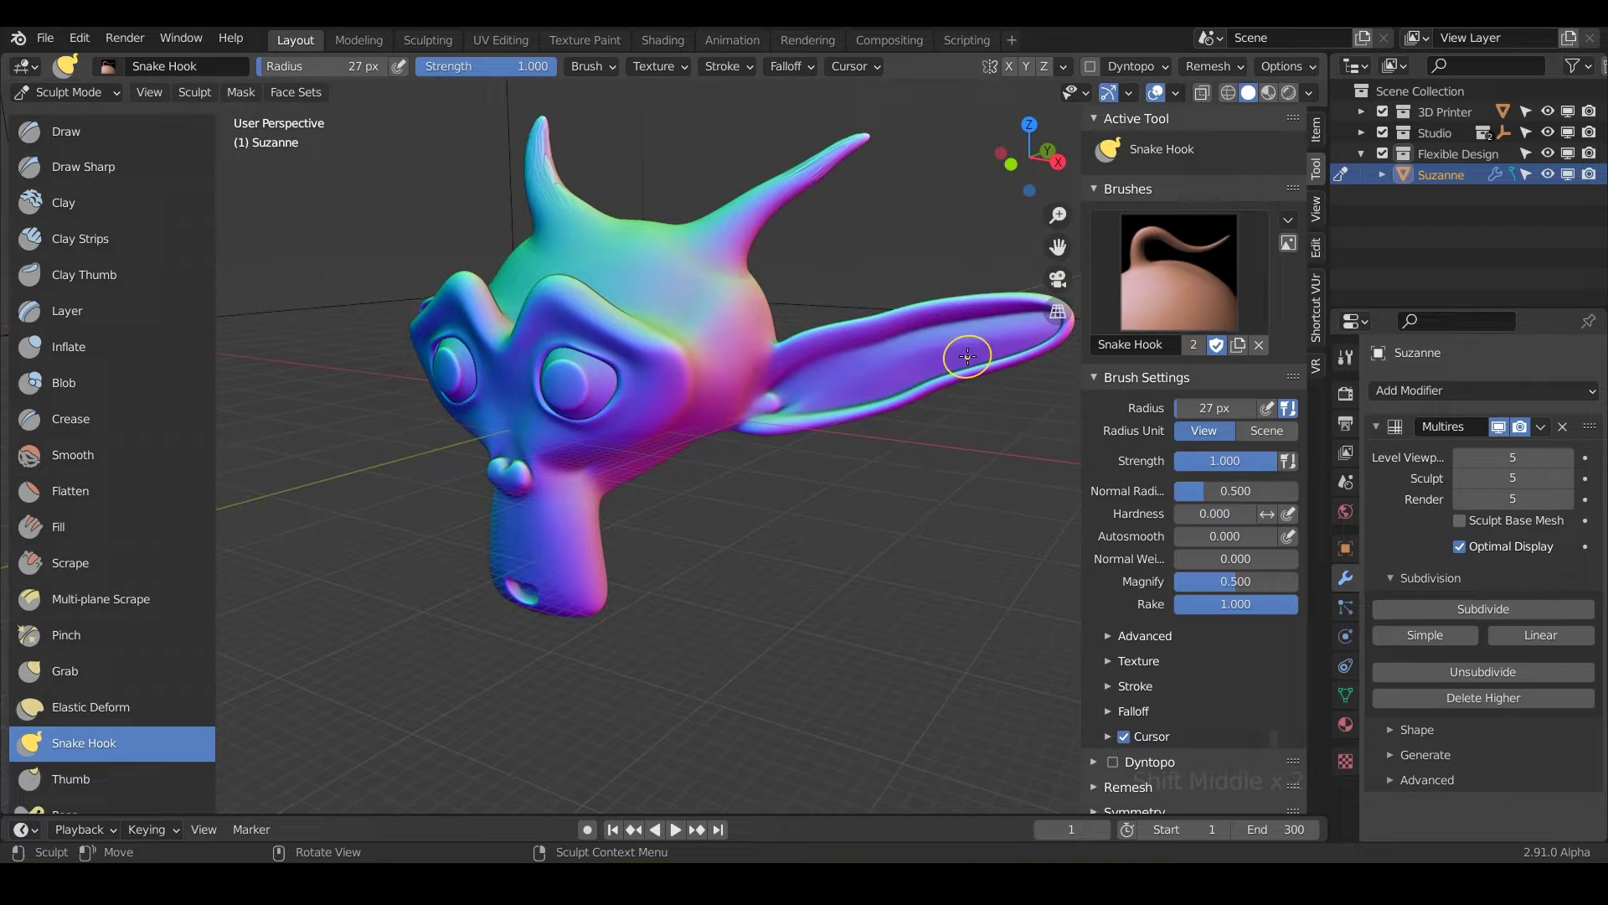
middle_click_drag(843, 349, 765, 395, "shift")
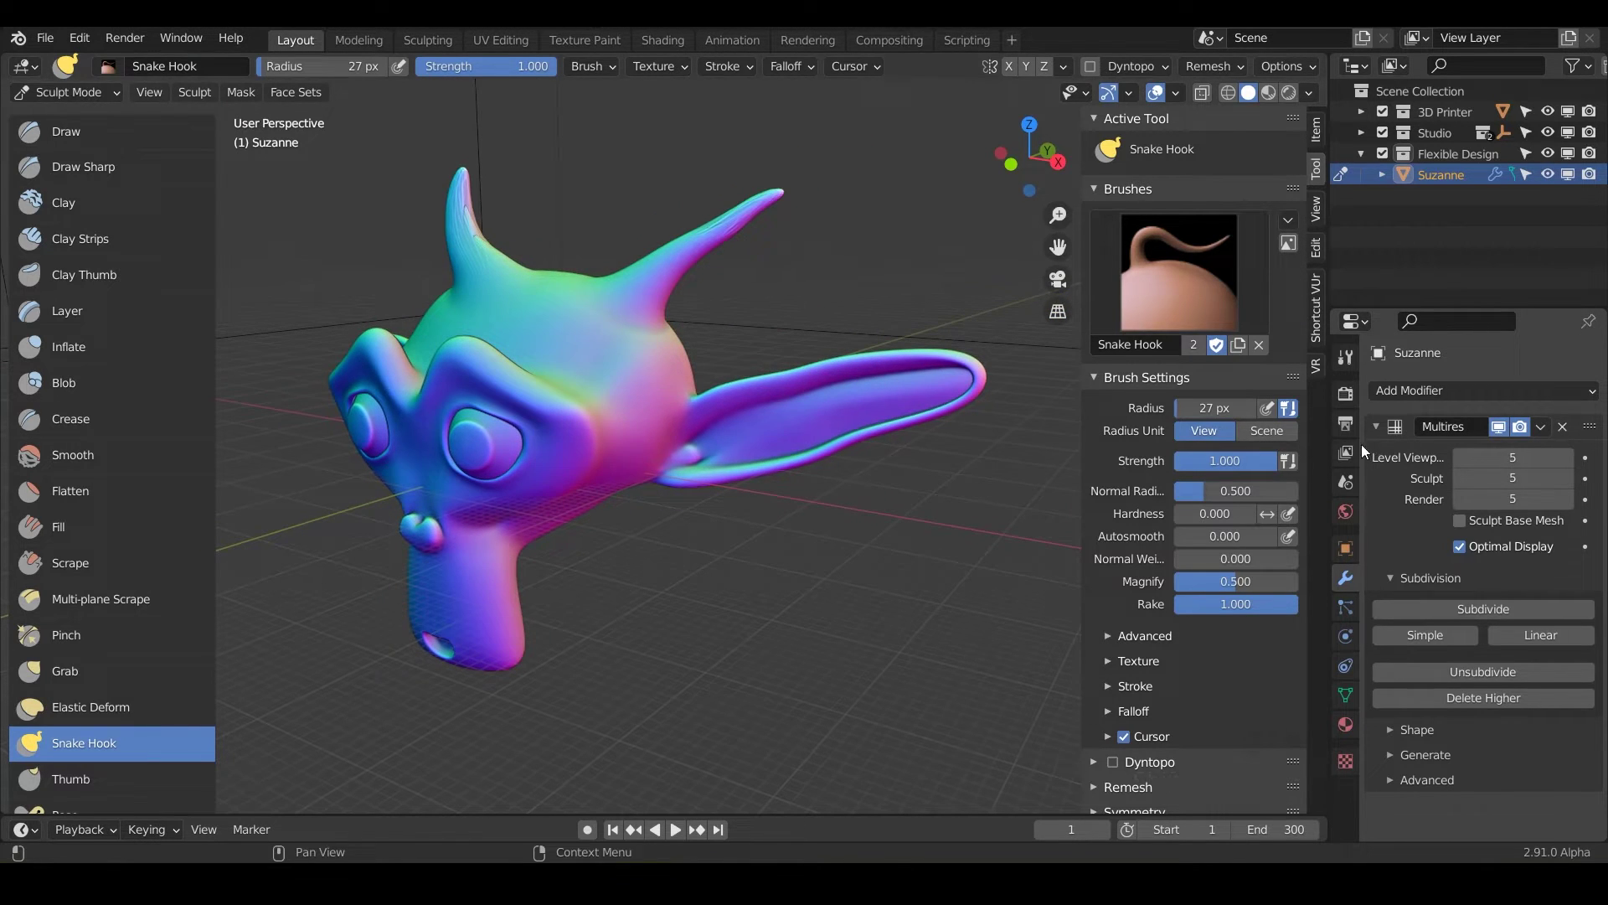
left_click(1563, 427)
mouse_move(513, 498)
middle_mouse_down()
mouse_move(686, 481)
mouse_move(619, 465)
mouse_move(658, 497)
middle_mouse_up()
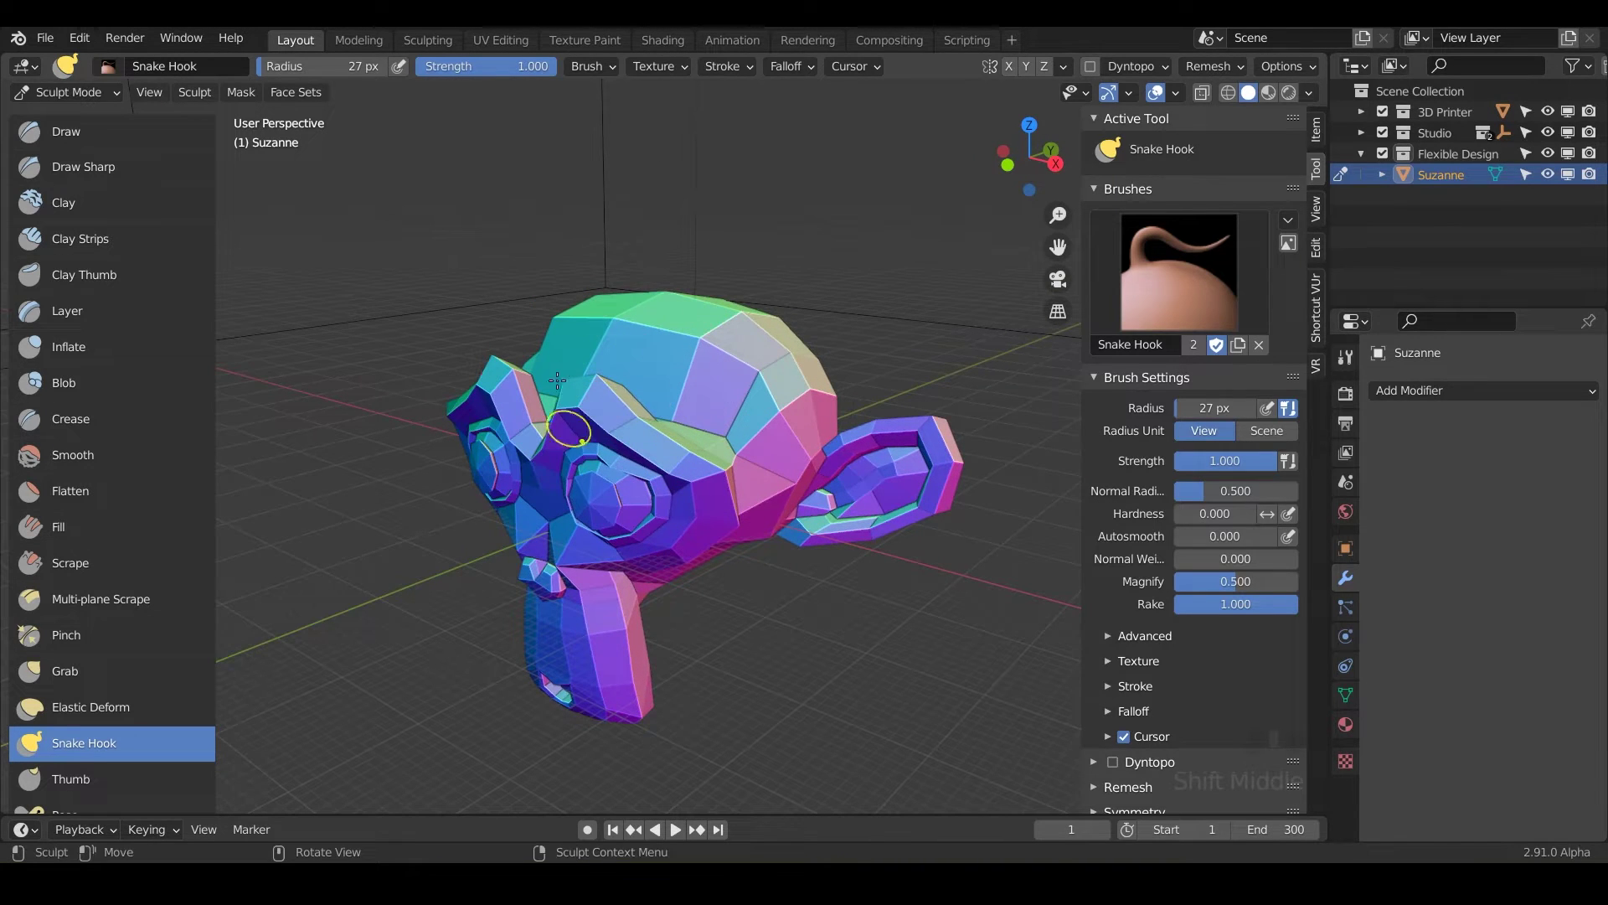
middle_click_drag(791, 497, 798, 448, "shift")
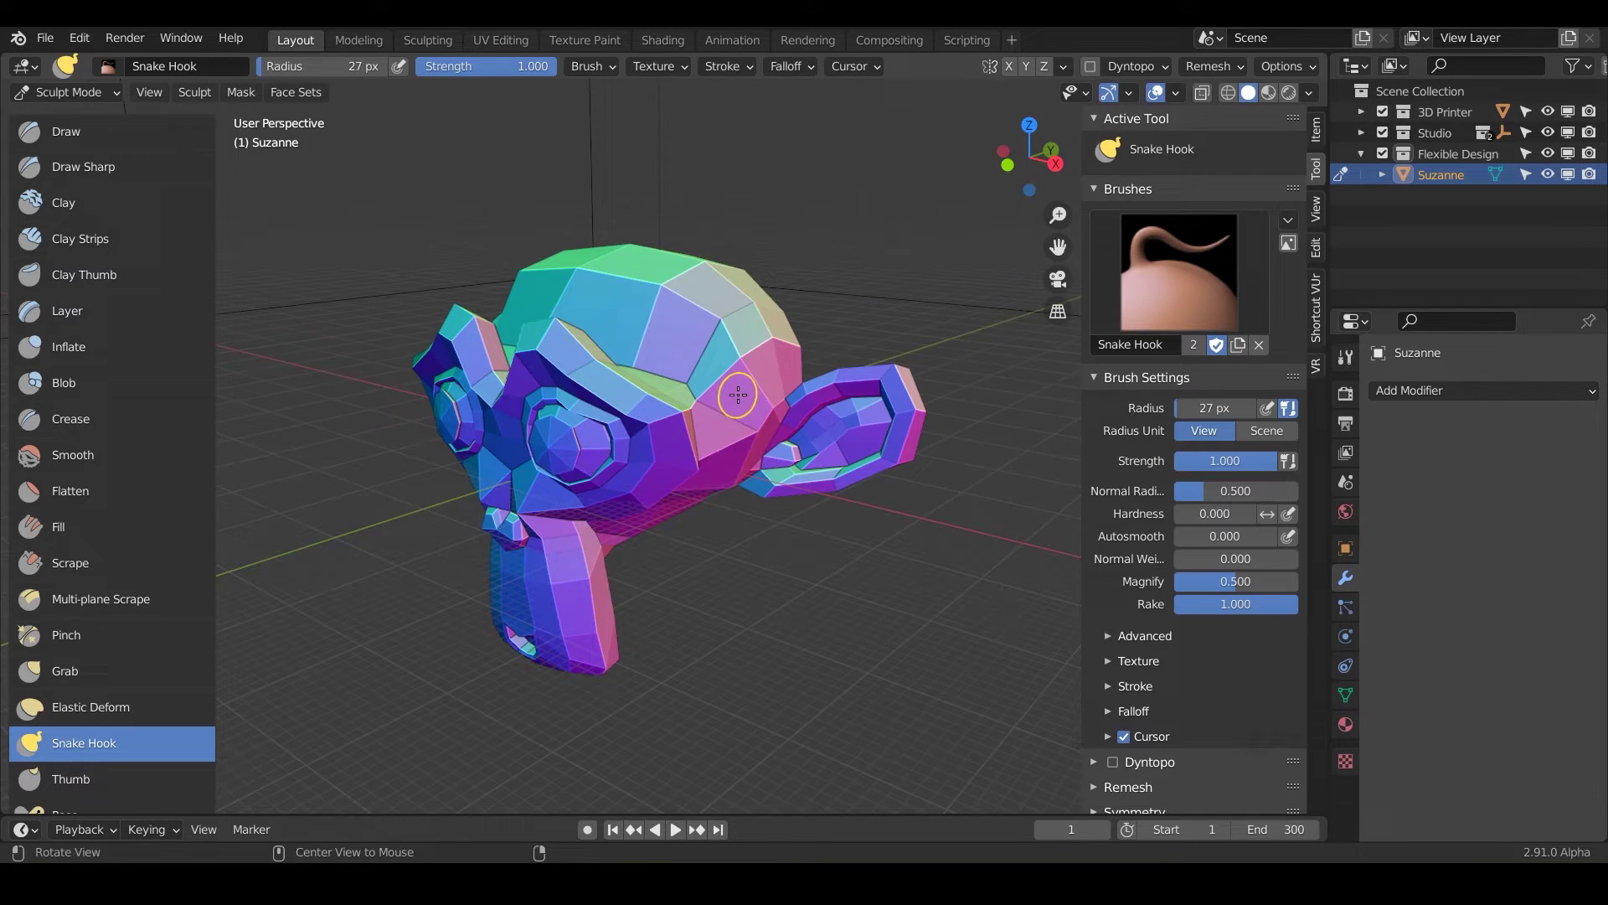
middle_click_drag(735, 395, 812, 424)
scroll(786, 421, "up", 2)
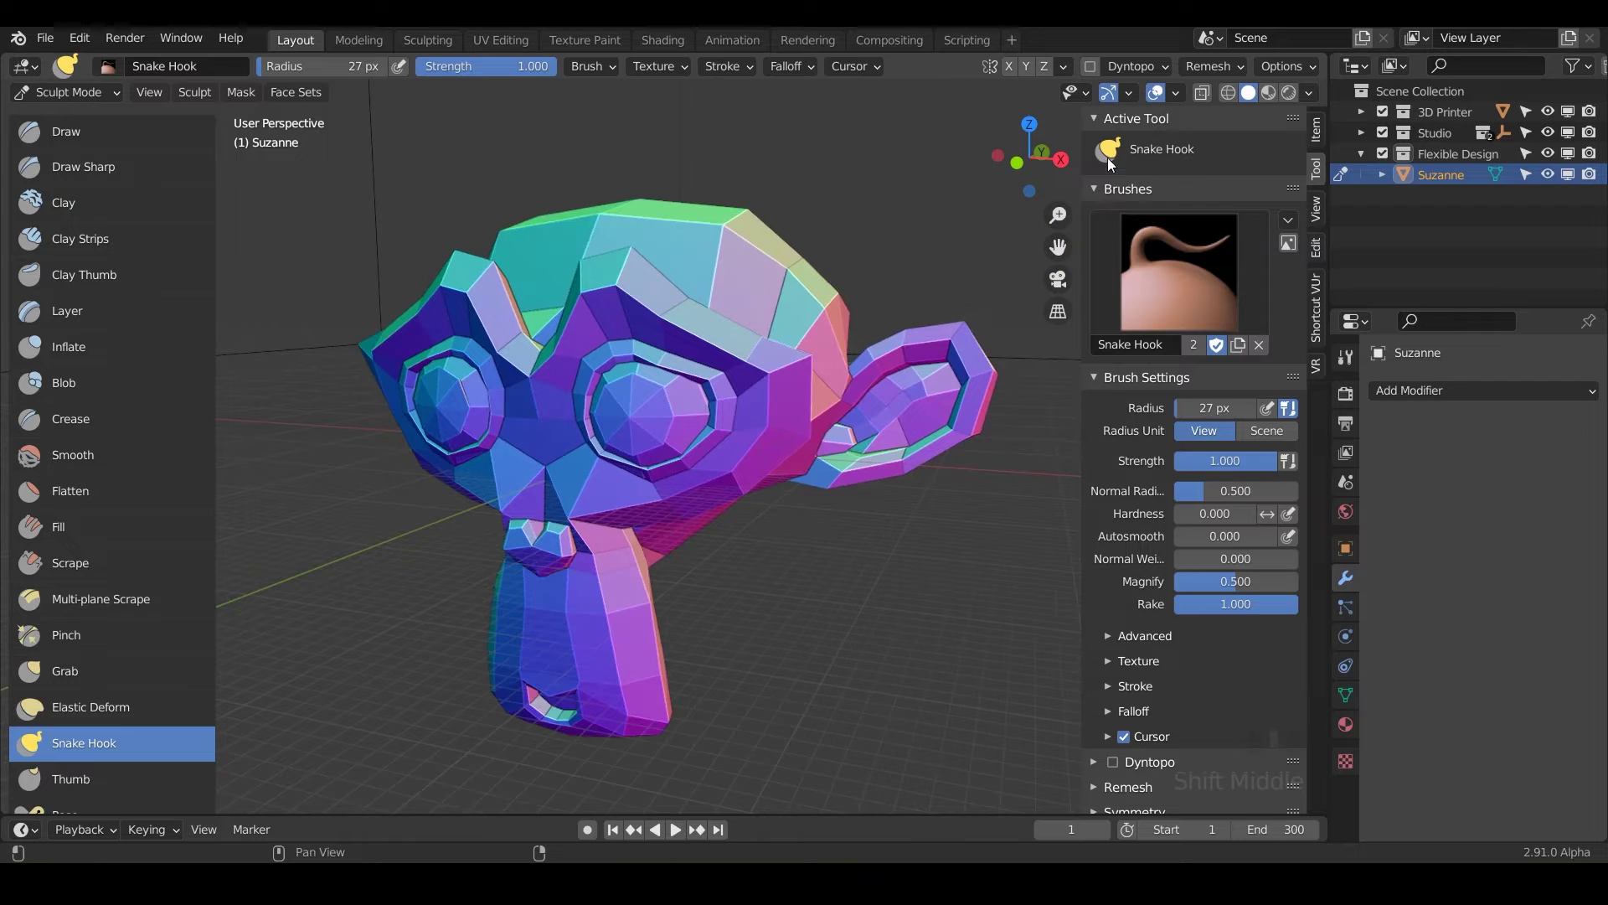
Delete the UVMap from Suzanne's mesh data and enable Dyntopo
left_click(1089, 66)
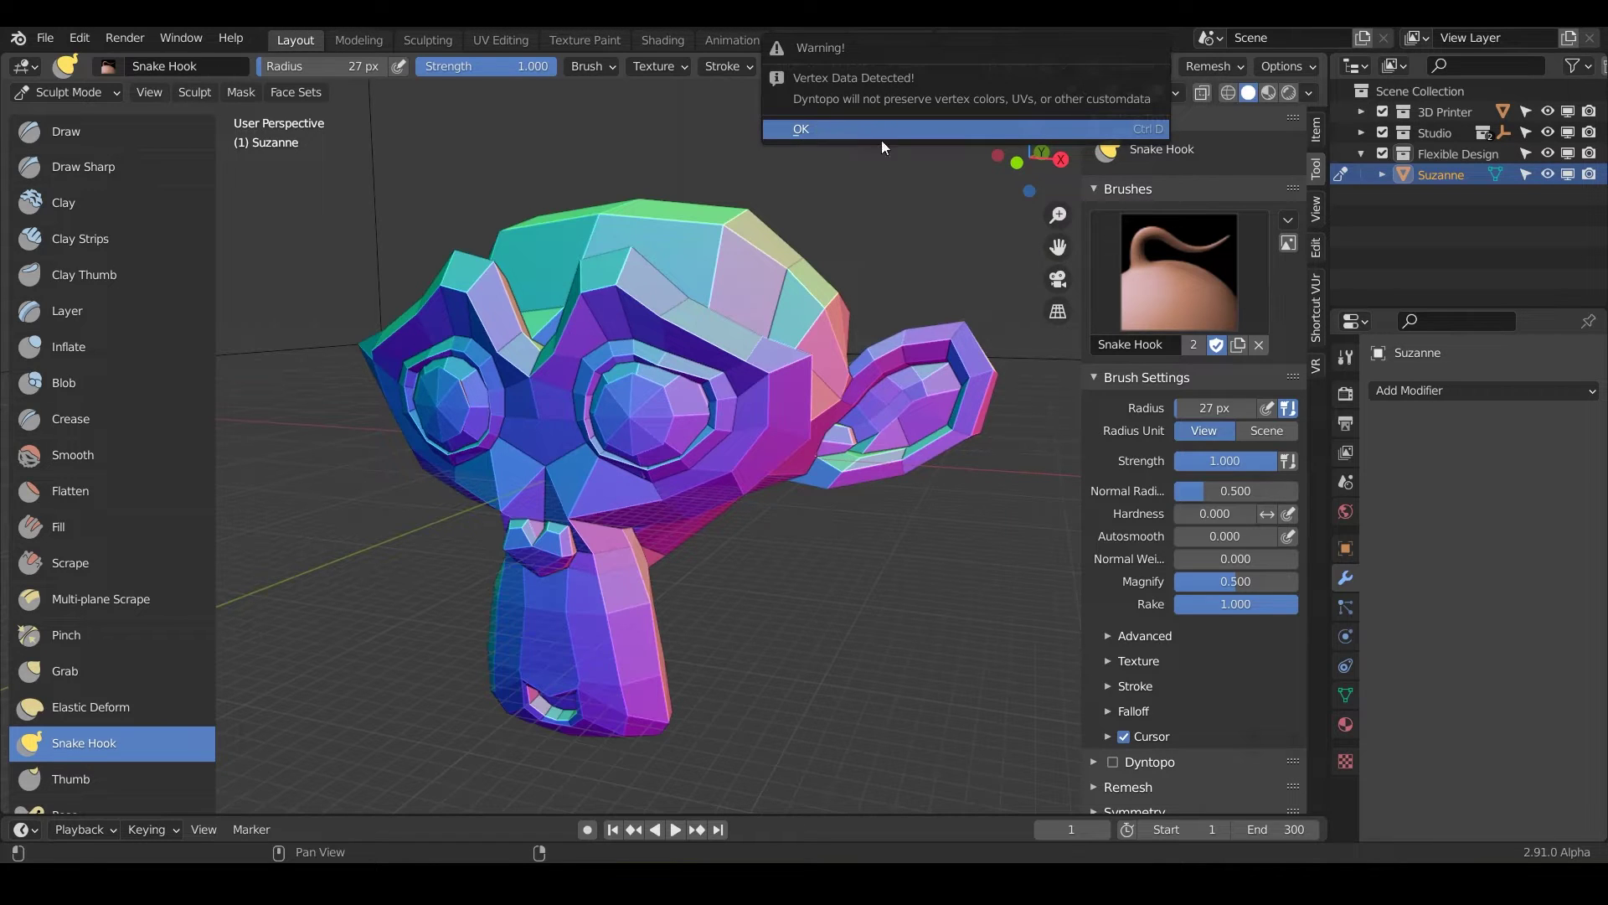
left_click(1346, 695)
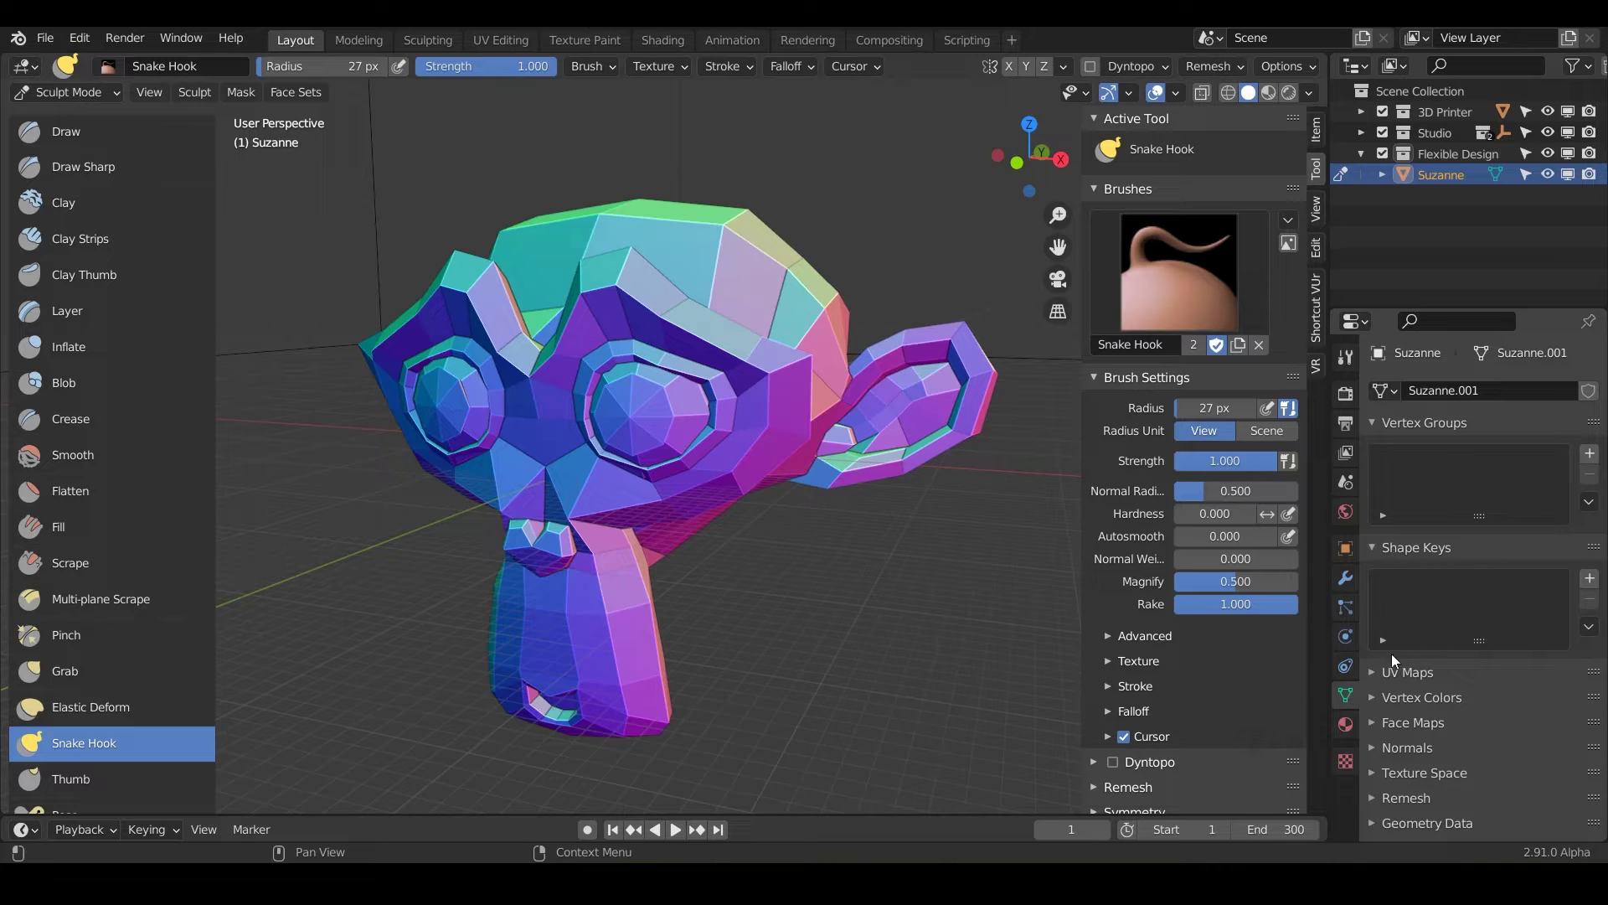
left_click(1371, 672)
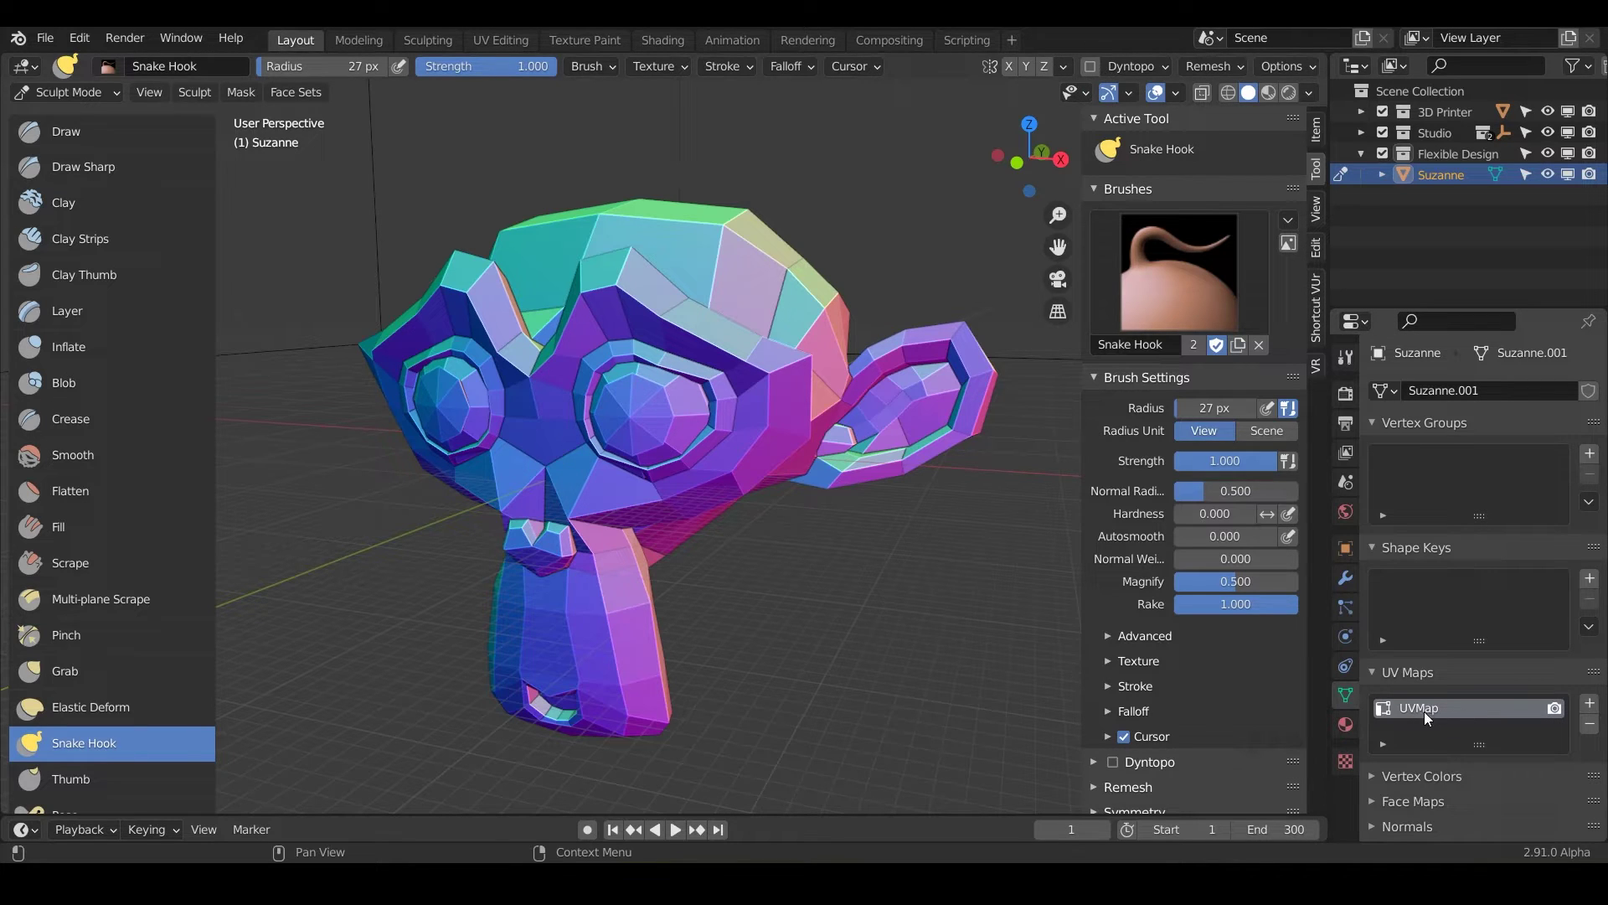
left_click(1590, 726)
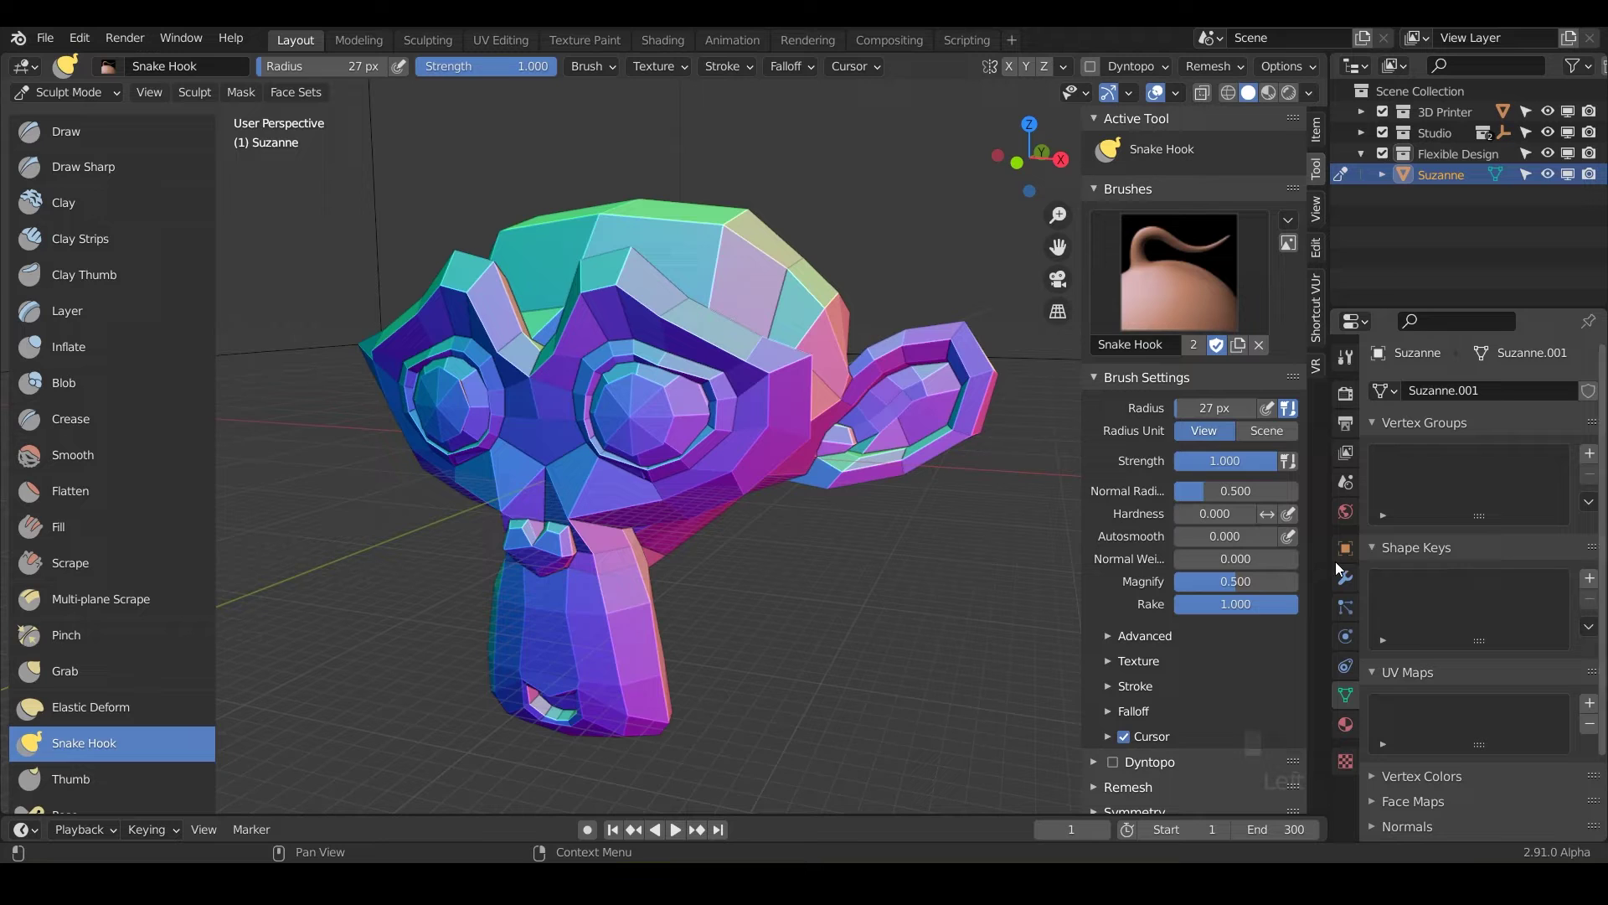
left_click(1090, 67)
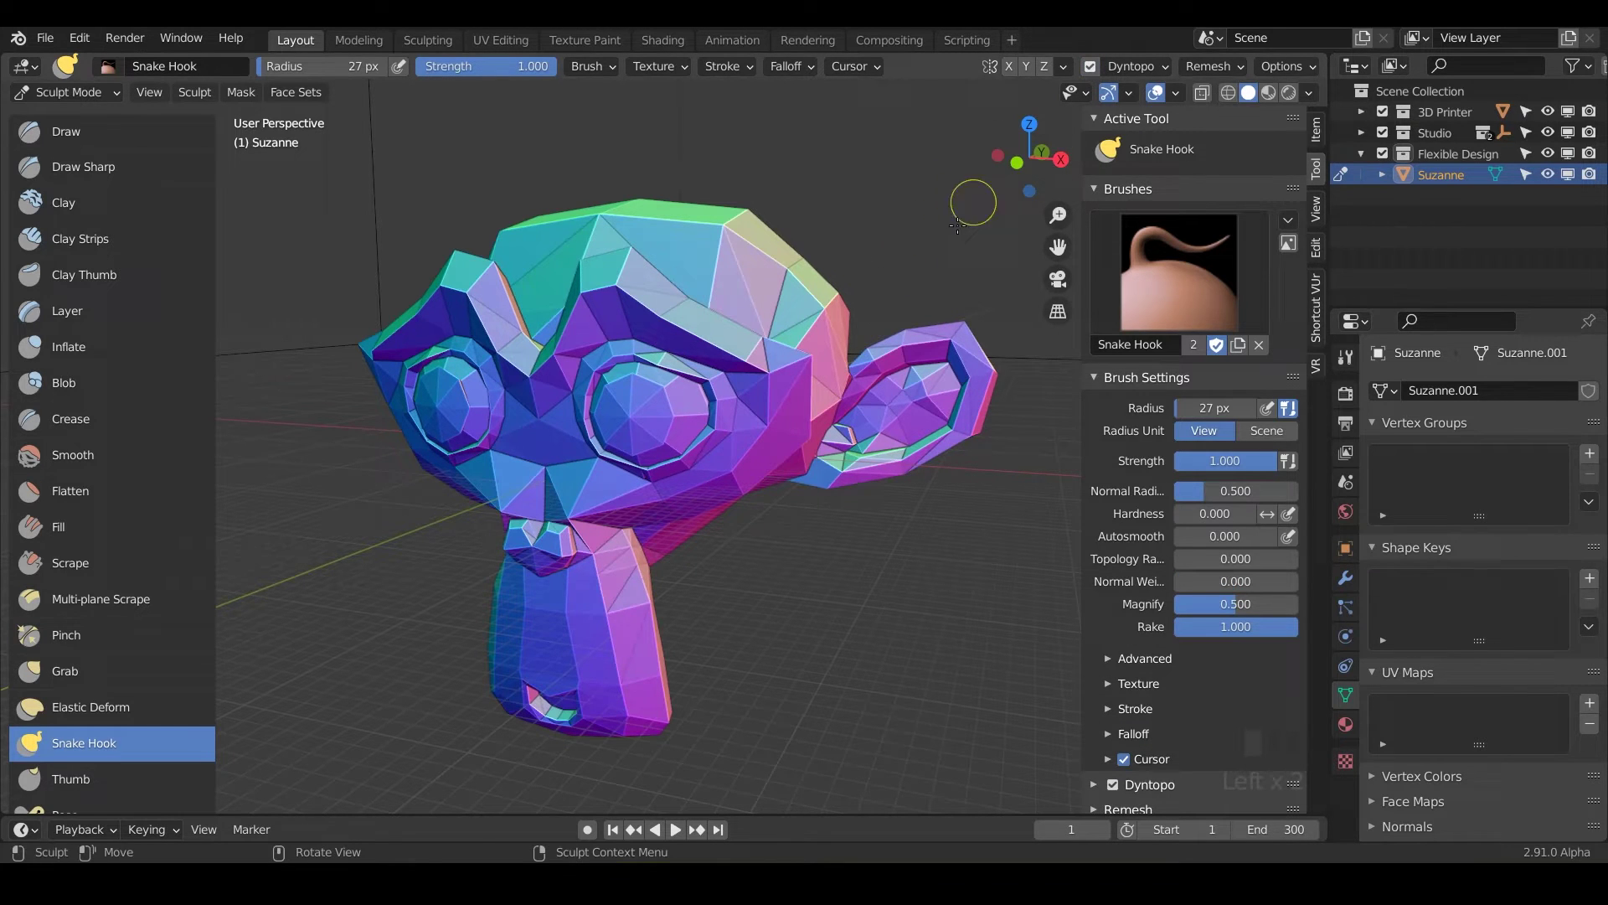
Turn on the wireframe overlay in the viewport and return to Suzanne's modifier properties
mouse_move(655, 422)
middle_mouse_down()
mouse_move(754, 405)
mouse_move(710, 404)
middle_mouse_up()
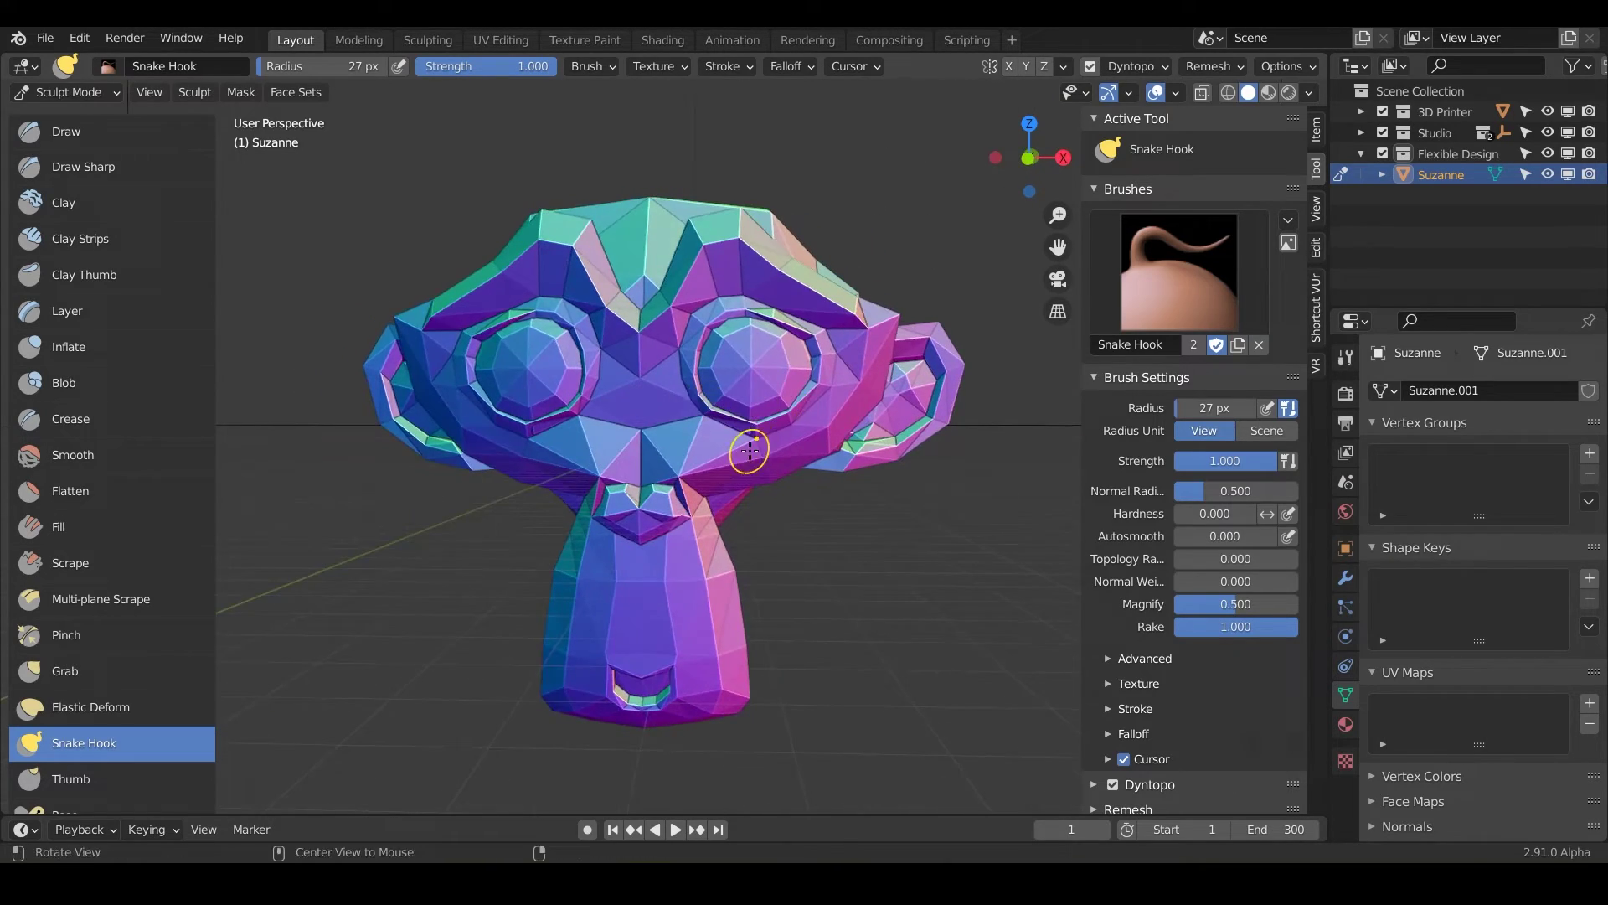
mouse_move(750, 451)
middle_mouse_down()
mouse_move(821, 456)
mouse_move(789, 464)
mouse_move(784, 431)
middle_mouse_up()
left_click(1177, 93)
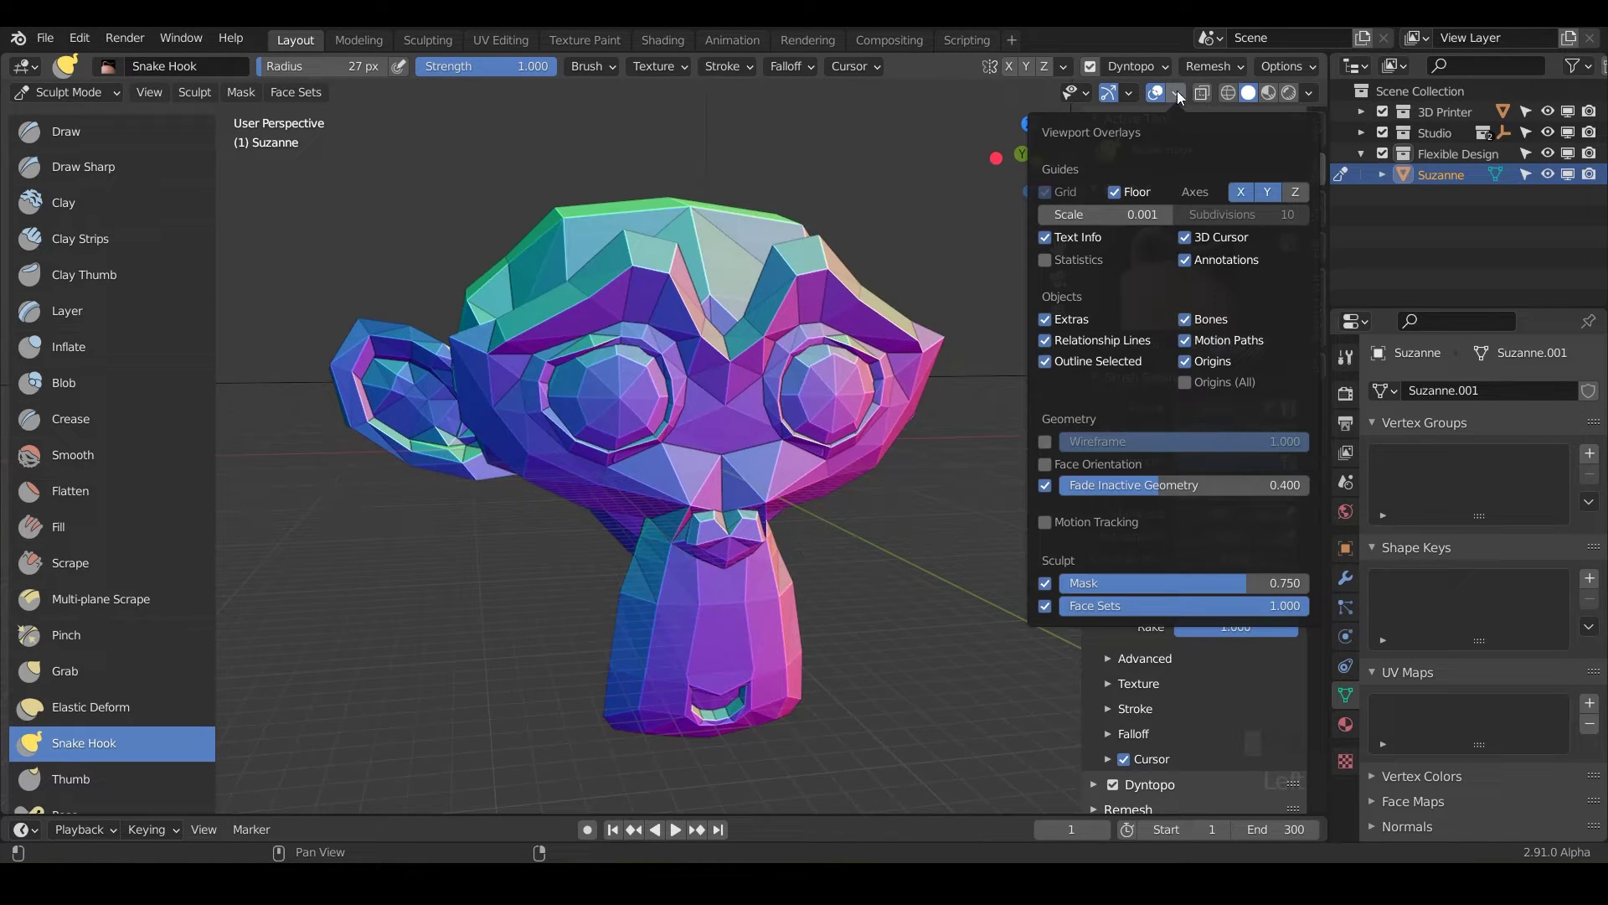
left_click(1046, 441)
mouse_move(737, 394)
middle_mouse_down()
mouse_move(699, 373)
mouse_move(679, 391)
mouse_move(717, 403)
mouse_move(685, 360)
mouse_move(715, 335)
middle_mouse_up()
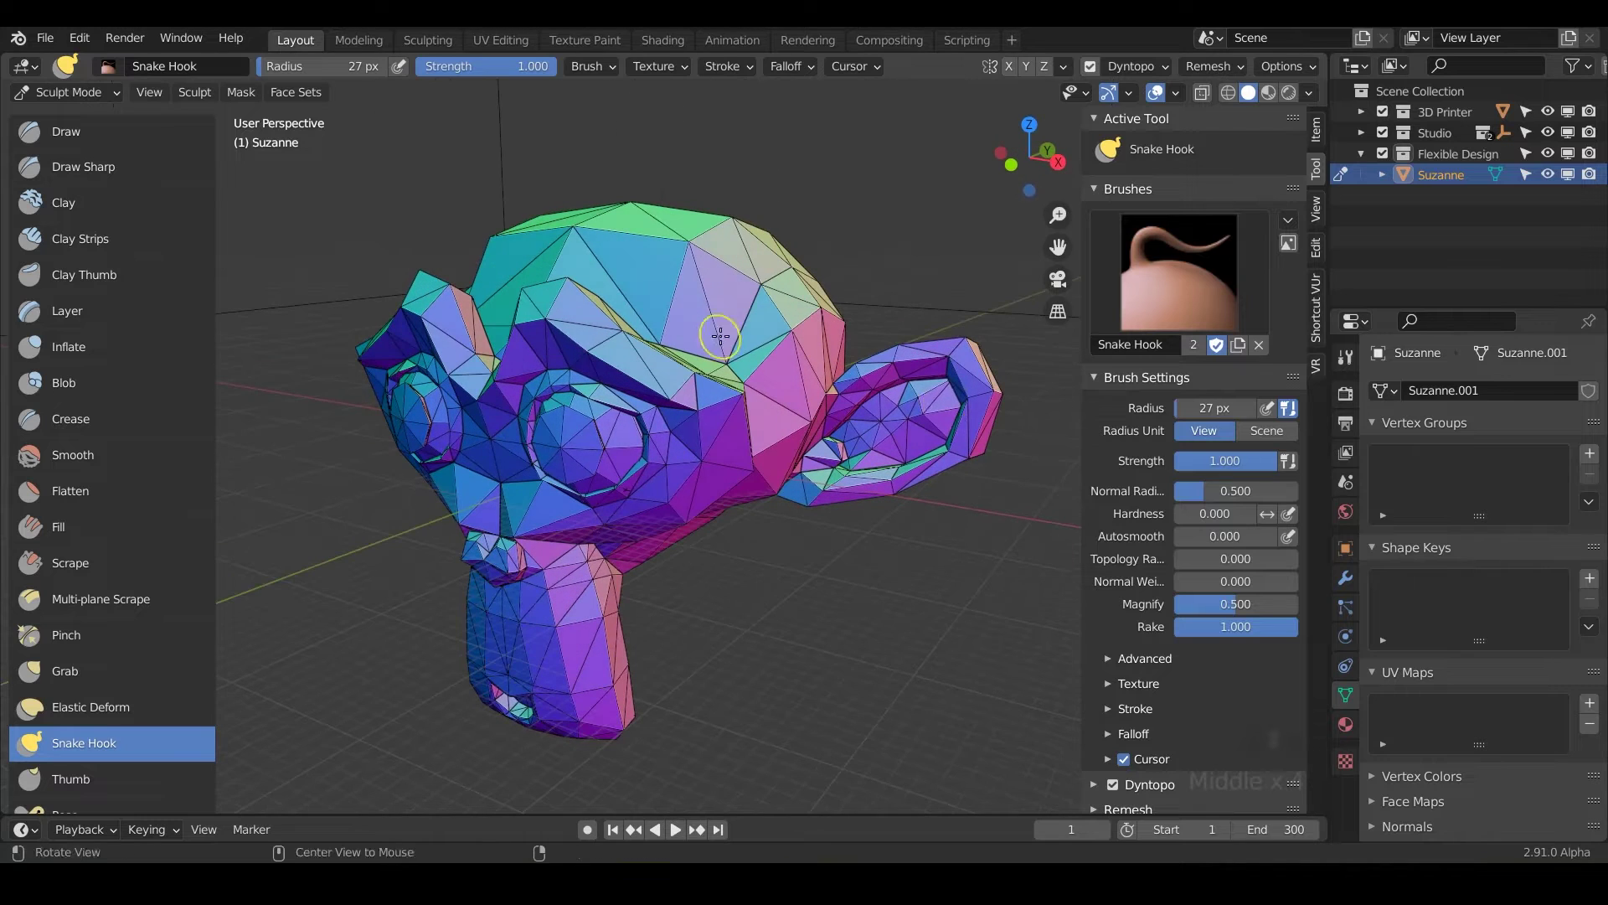
left_click(1346, 577)
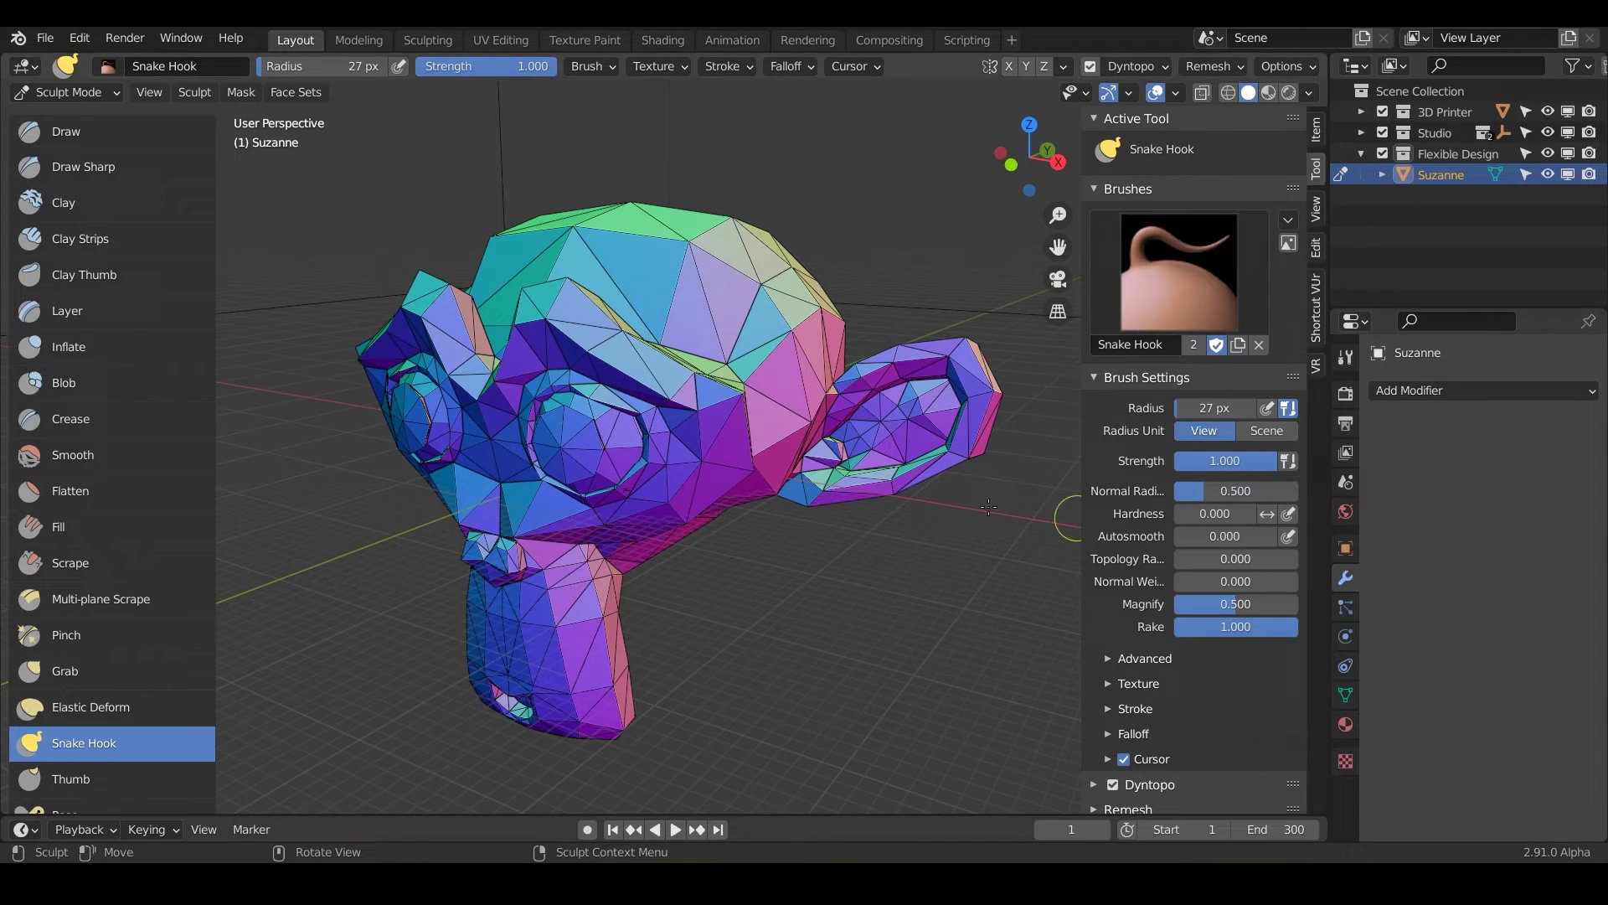
Switch to the Draw brush and paint strokes across Suzanne's forehead and the top of the head
mouse_move(825, 439)
middle_mouse_down()
mouse_move(803, 442)
mouse_move(821, 421)
mouse_move(757, 413)
middle_mouse_up()
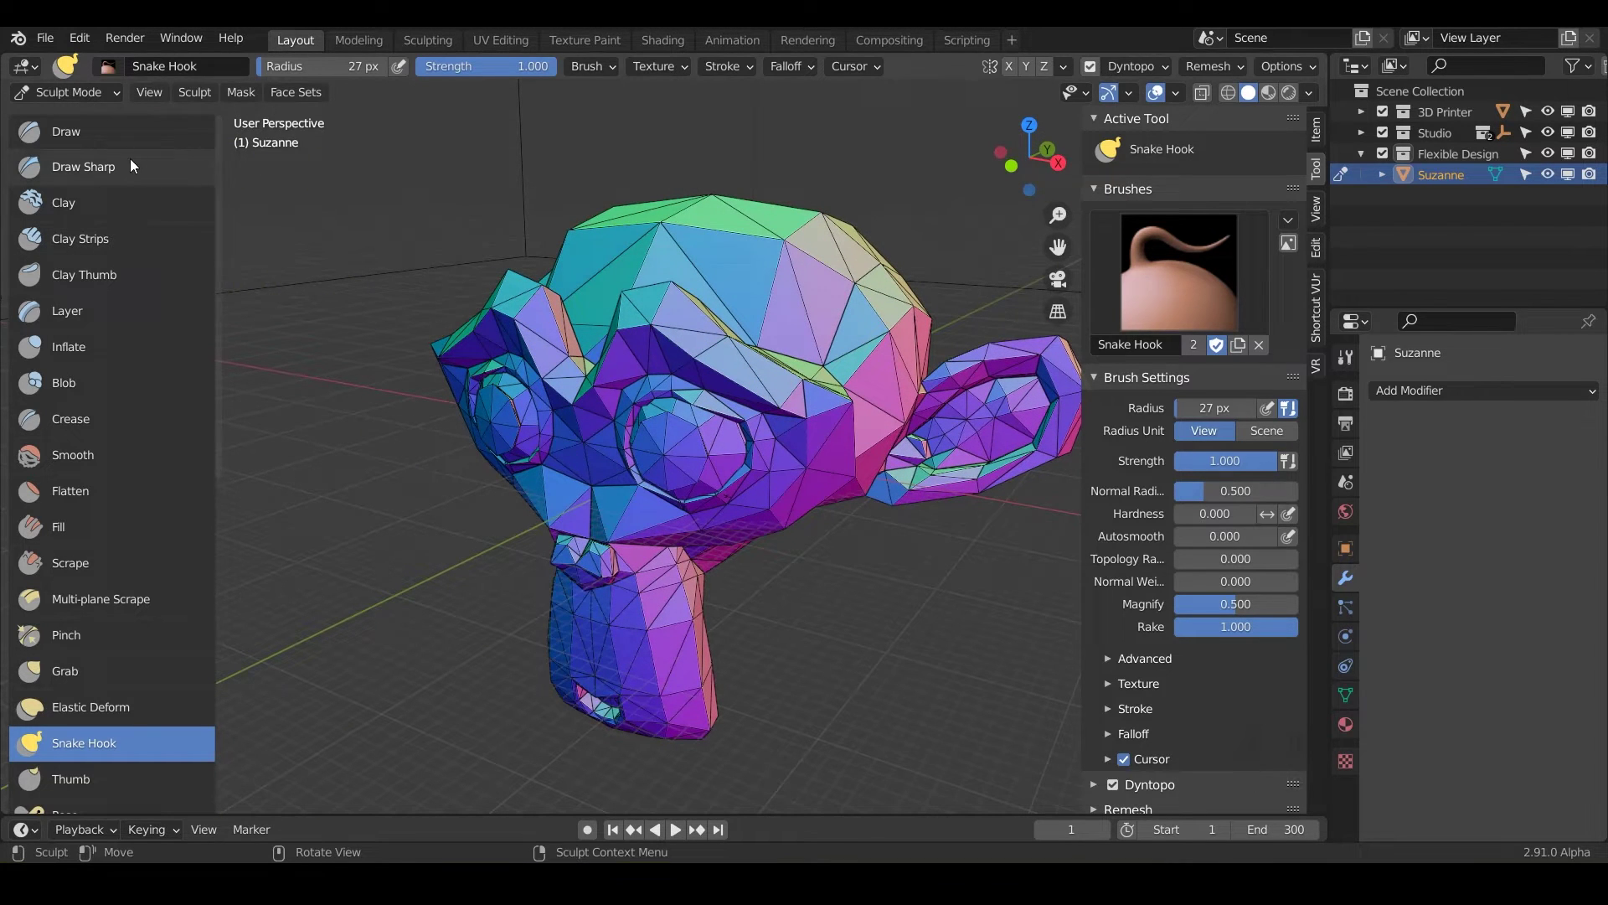
left_click(78, 133)
middle_click_drag(620, 352, 640, 339)
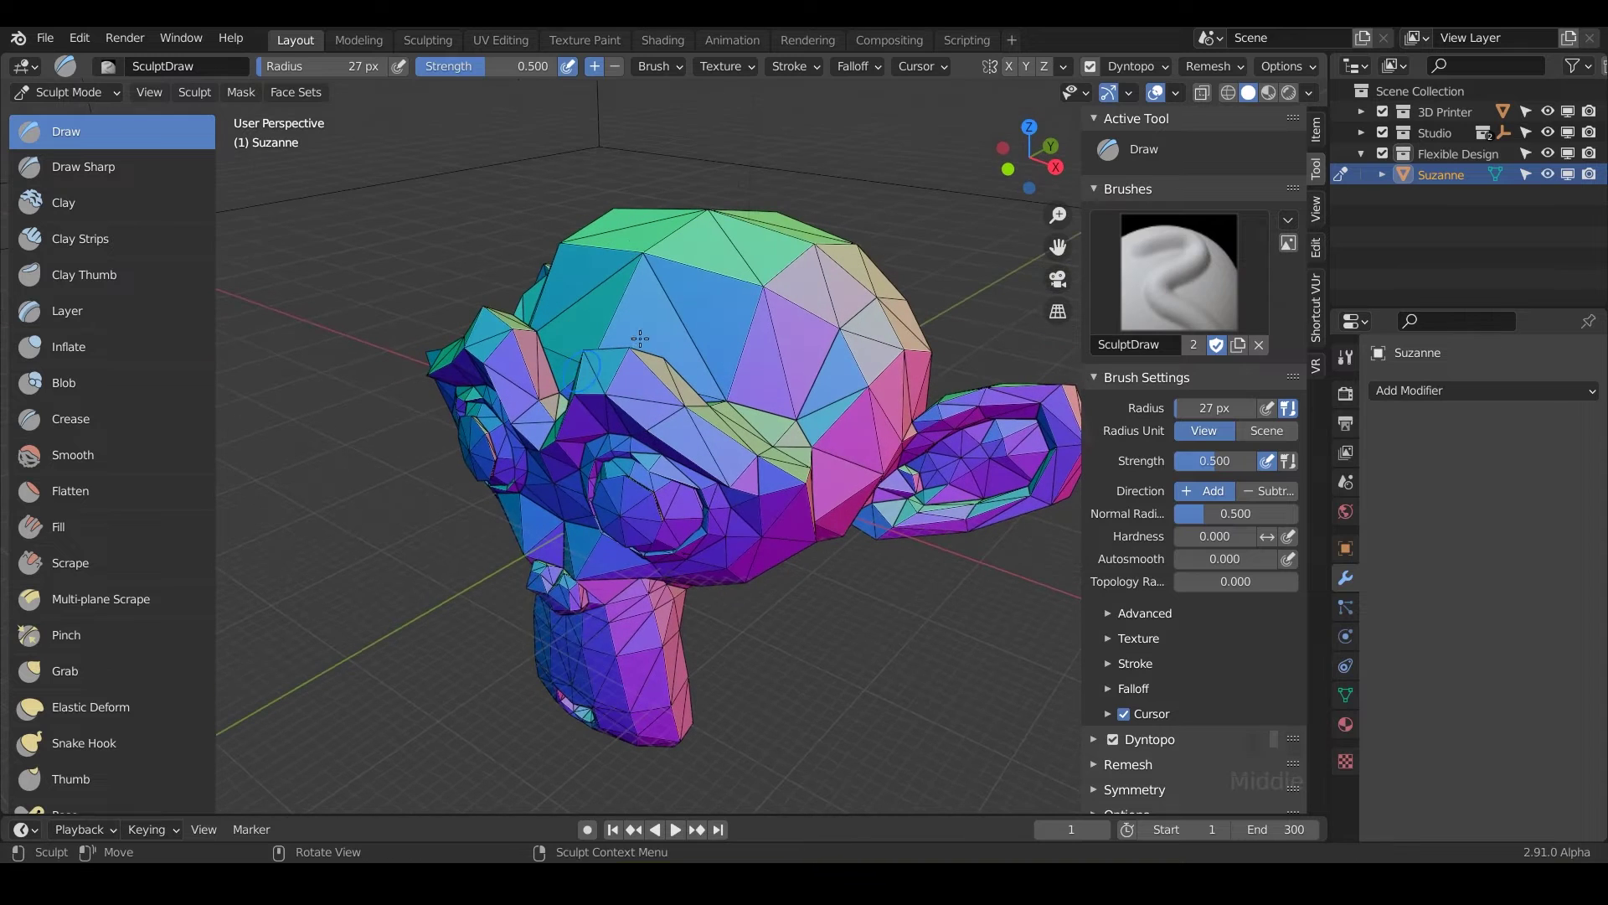
mouse_move(756, 317)
left_mouse_down()
mouse_move(704, 335)
mouse_move(821, 285)
mouse_move(670, 352)
mouse_move(736, 300)
mouse_move(794, 343)
left_mouse_up()
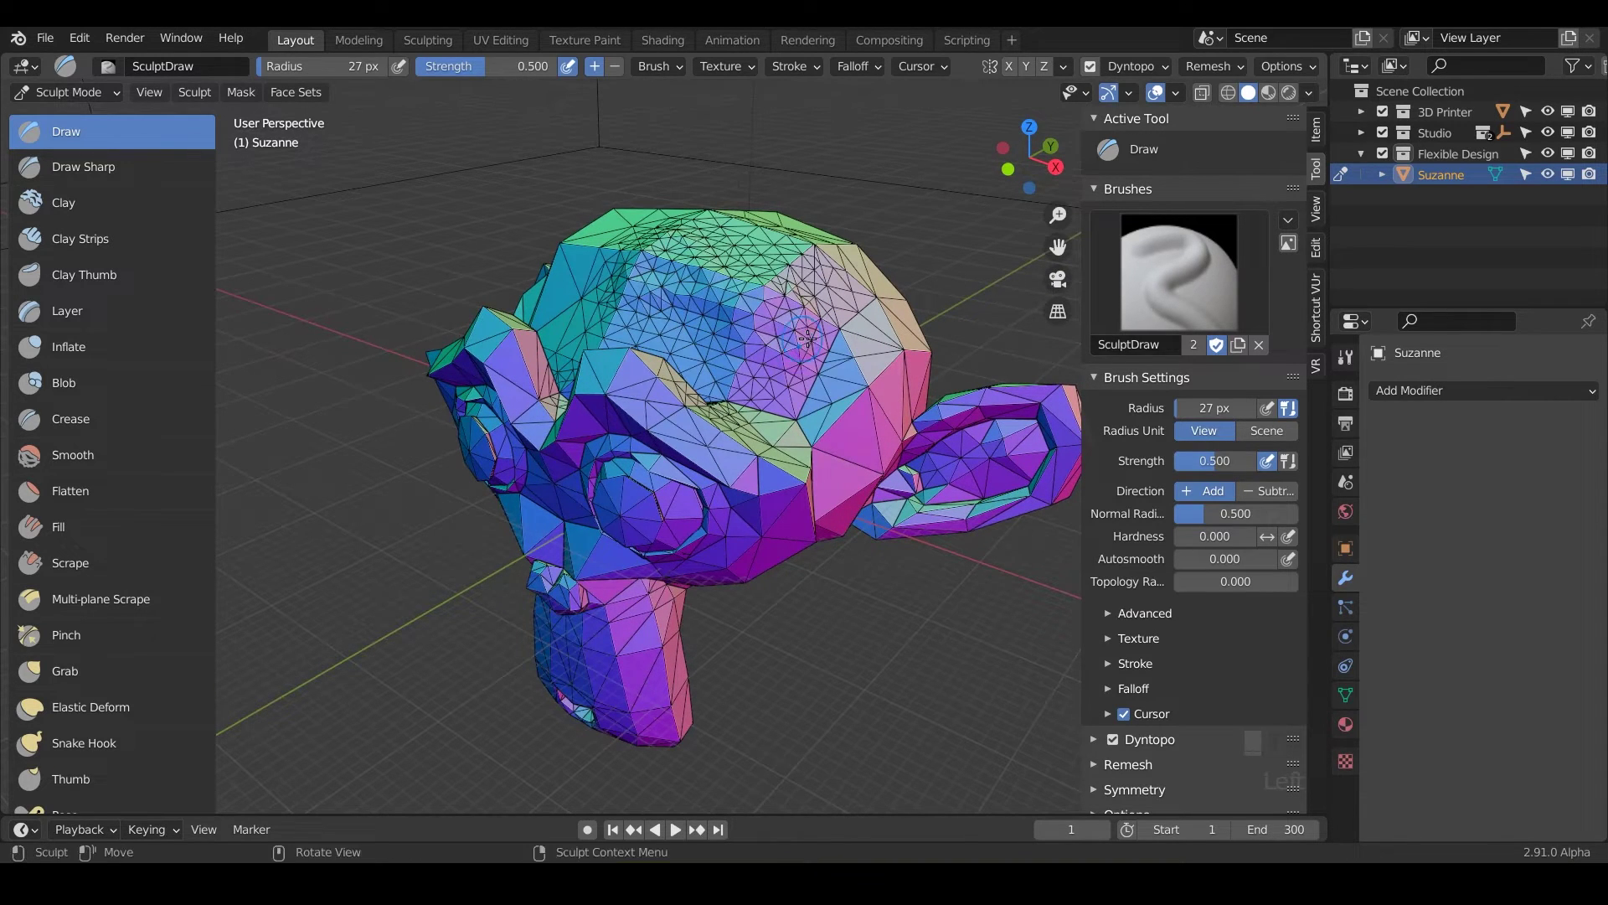
middle_click_drag(802, 341, 784, 355)
mouse_move(786, 298)
left_mouse_down()
mouse_move(822, 429)
mouse_move(796, 363)
mouse_move(784, 444)
left_mouse_up()
mouse_move(784, 444)
middle_mouse_down()
mouse_move(728, 389)
mouse_move(717, 344)
mouse_move(753, 339)
mouse_move(707, 278)
mouse_move(761, 386)
middle_mouse_up()
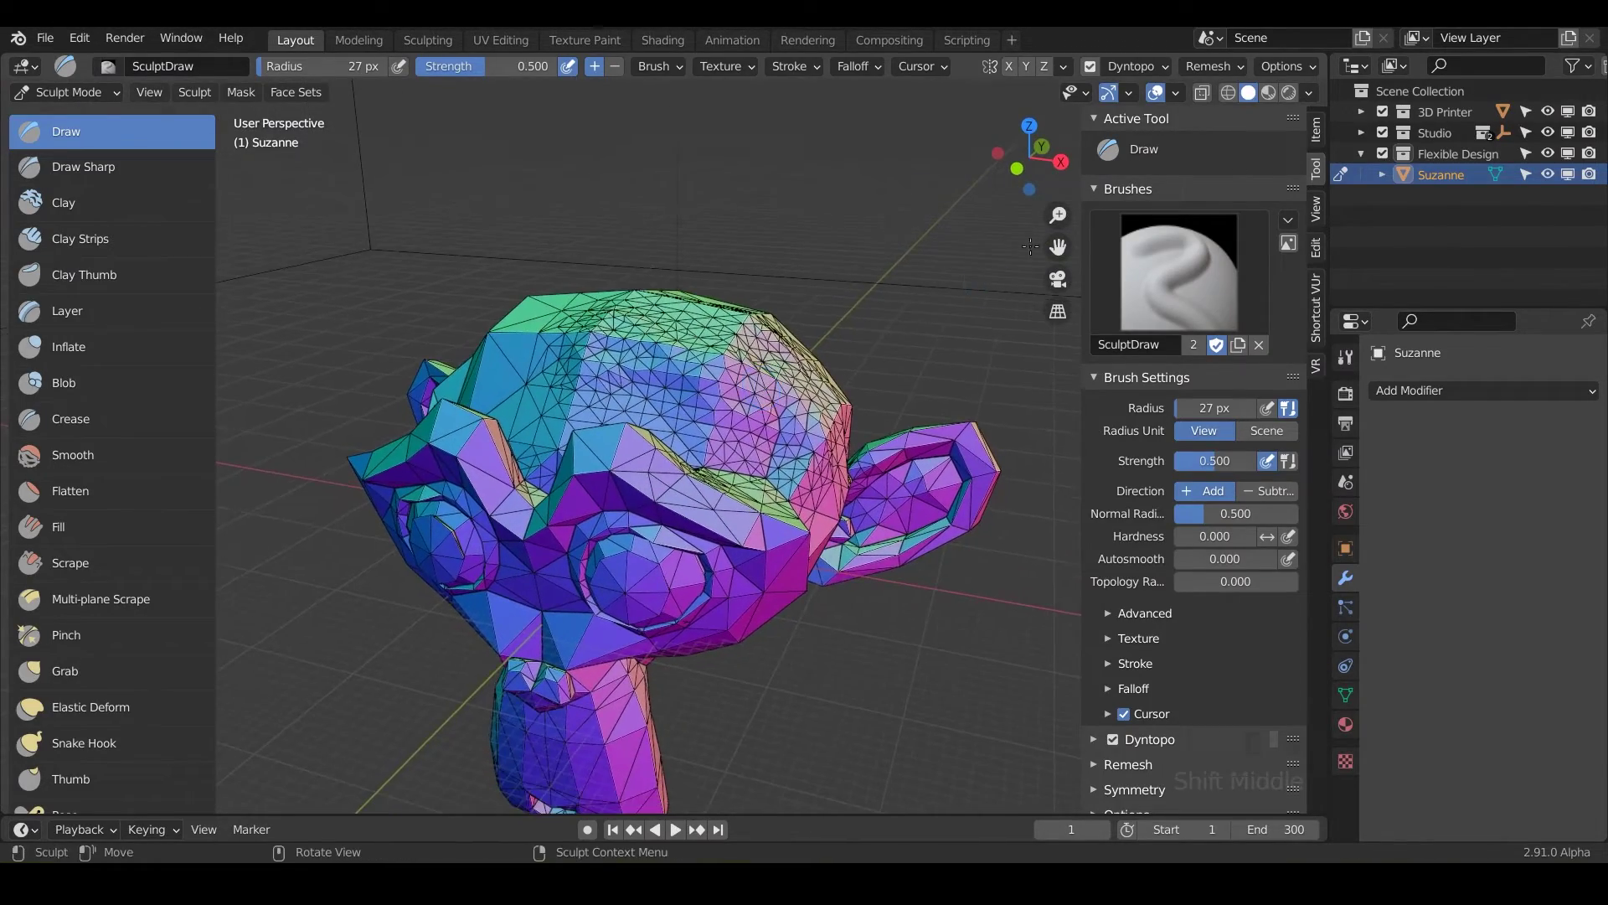
Set the Dyntopo detail size to 5 px and draw a finer stroke across the upper forehead
left_click(1168, 66)
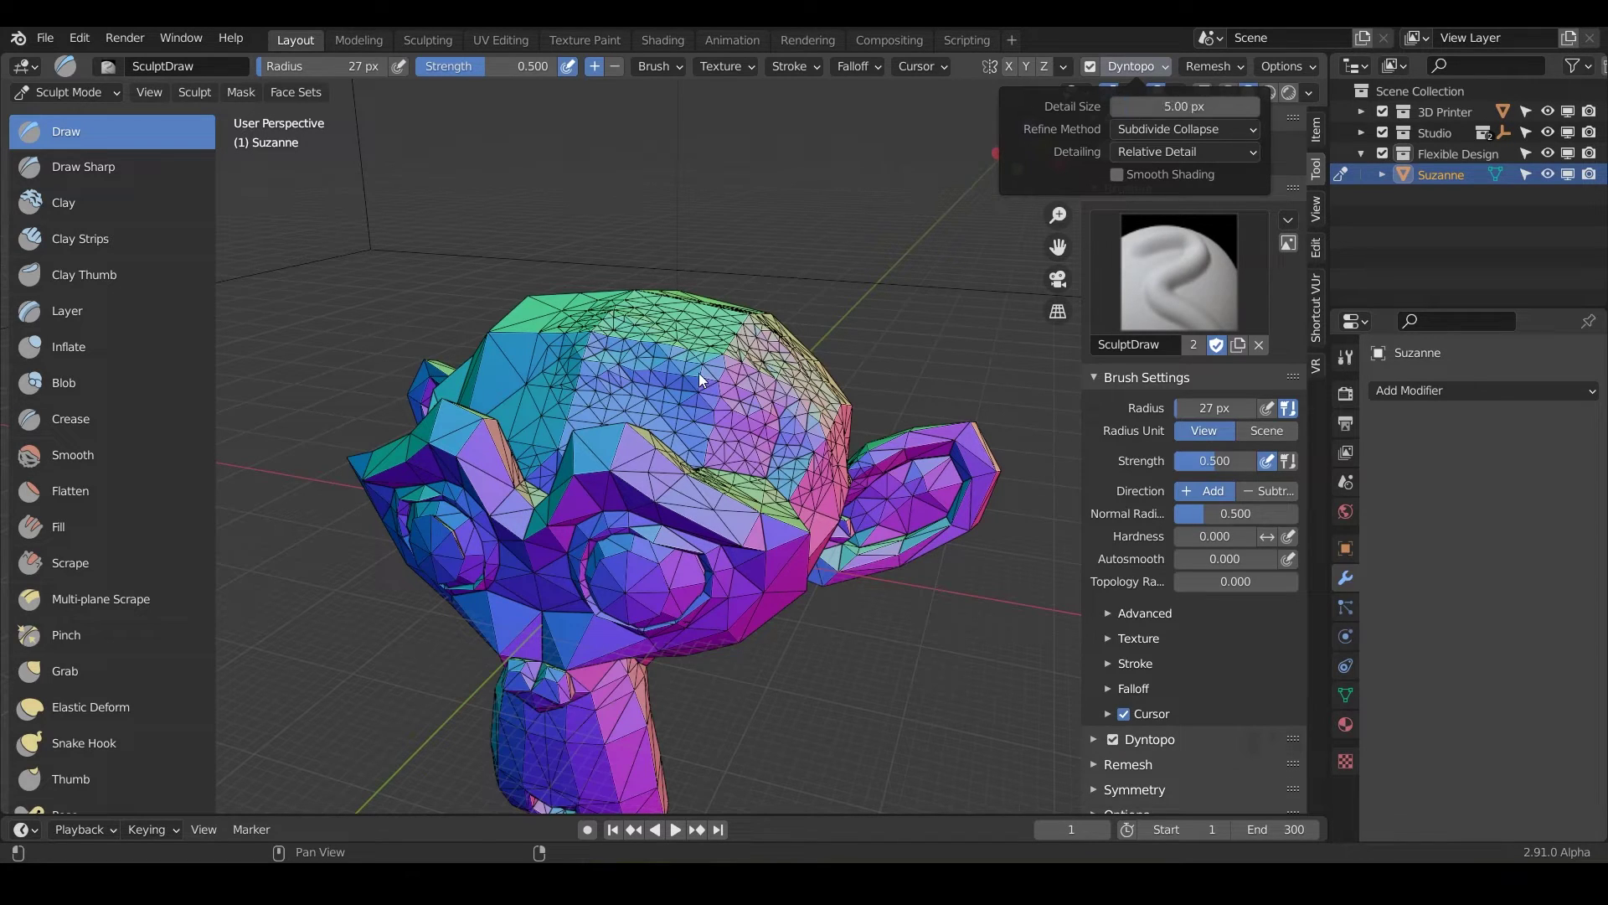
mouse_move(698, 373)
left_mouse_down()
mouse_move(696, 390)
mouse_move(748, 410)
left_mouse_up()
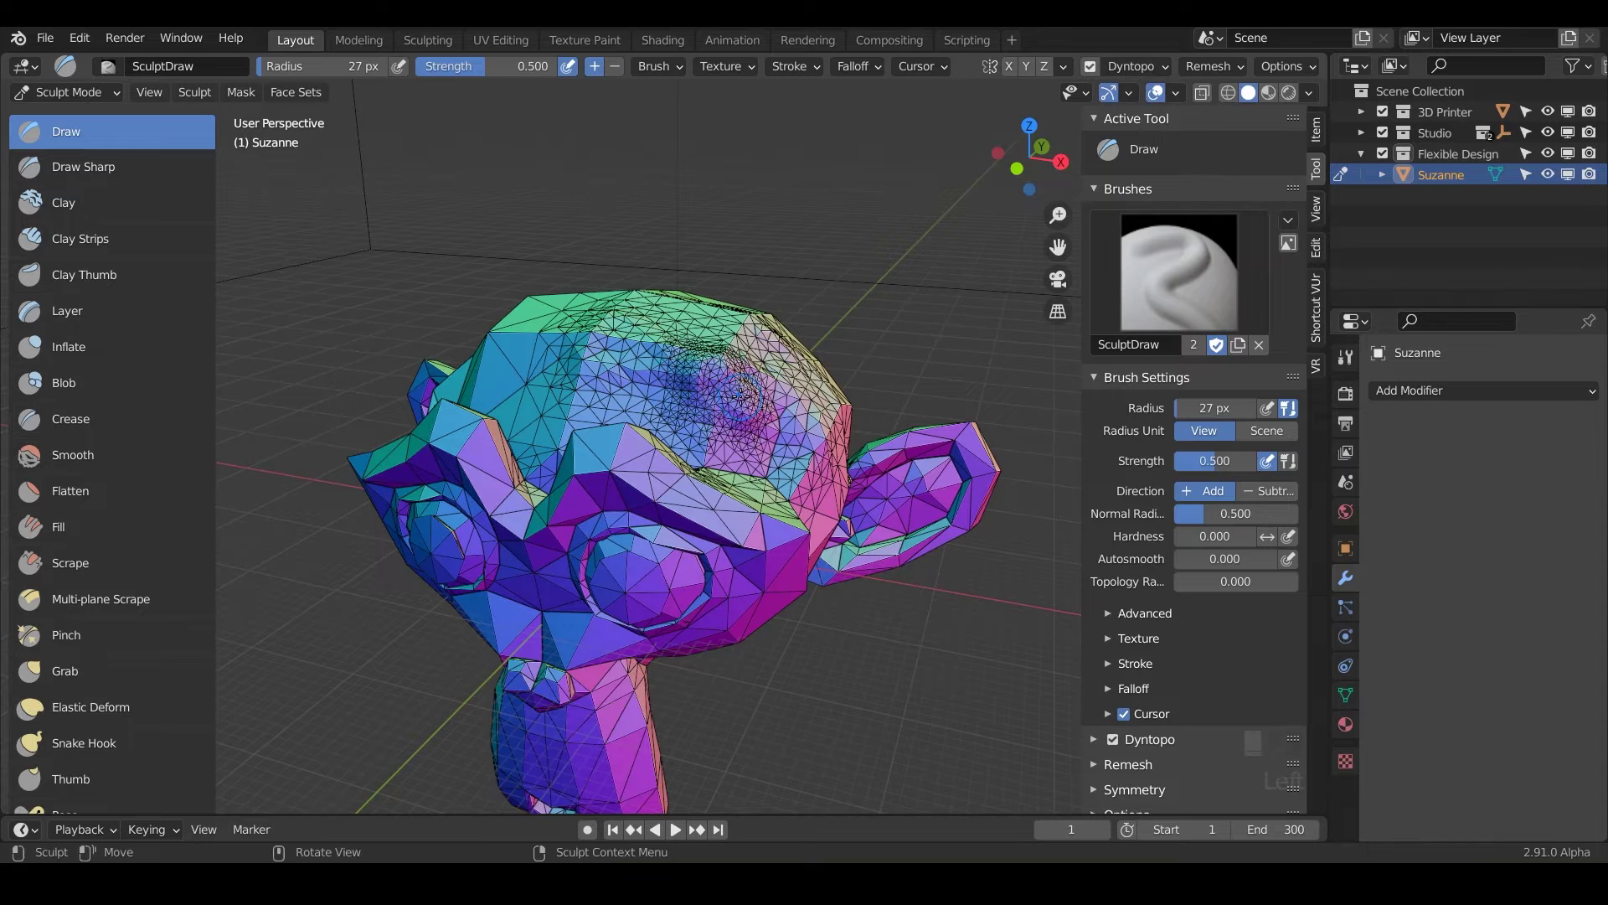
scroll(740, 395, "up", 2)
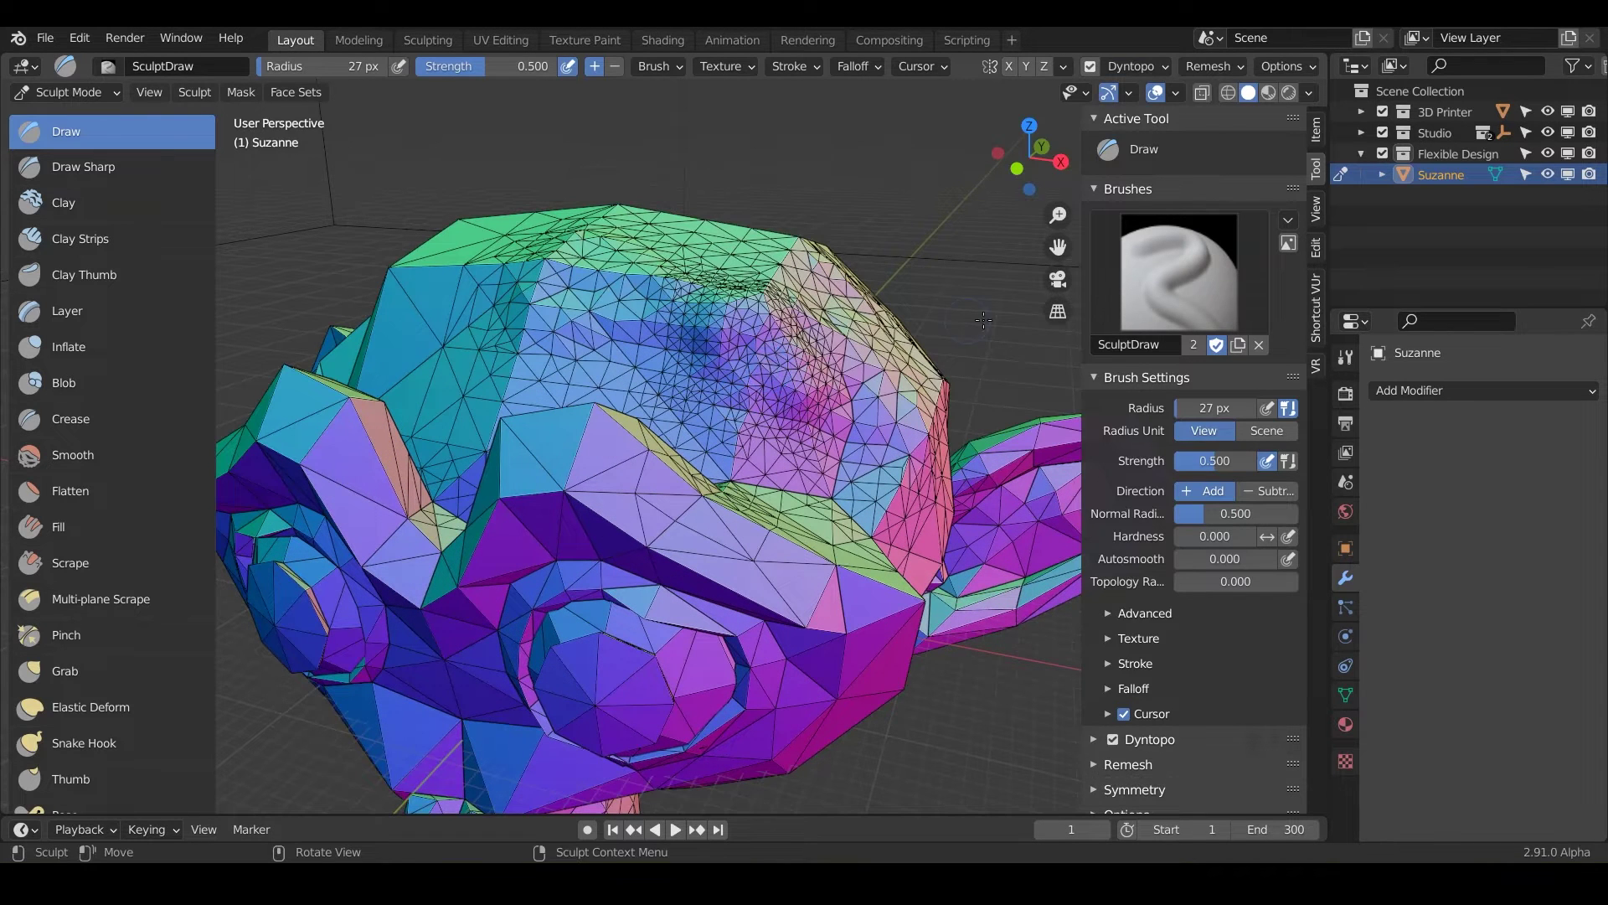
scroll(752, 438, "down", 2)
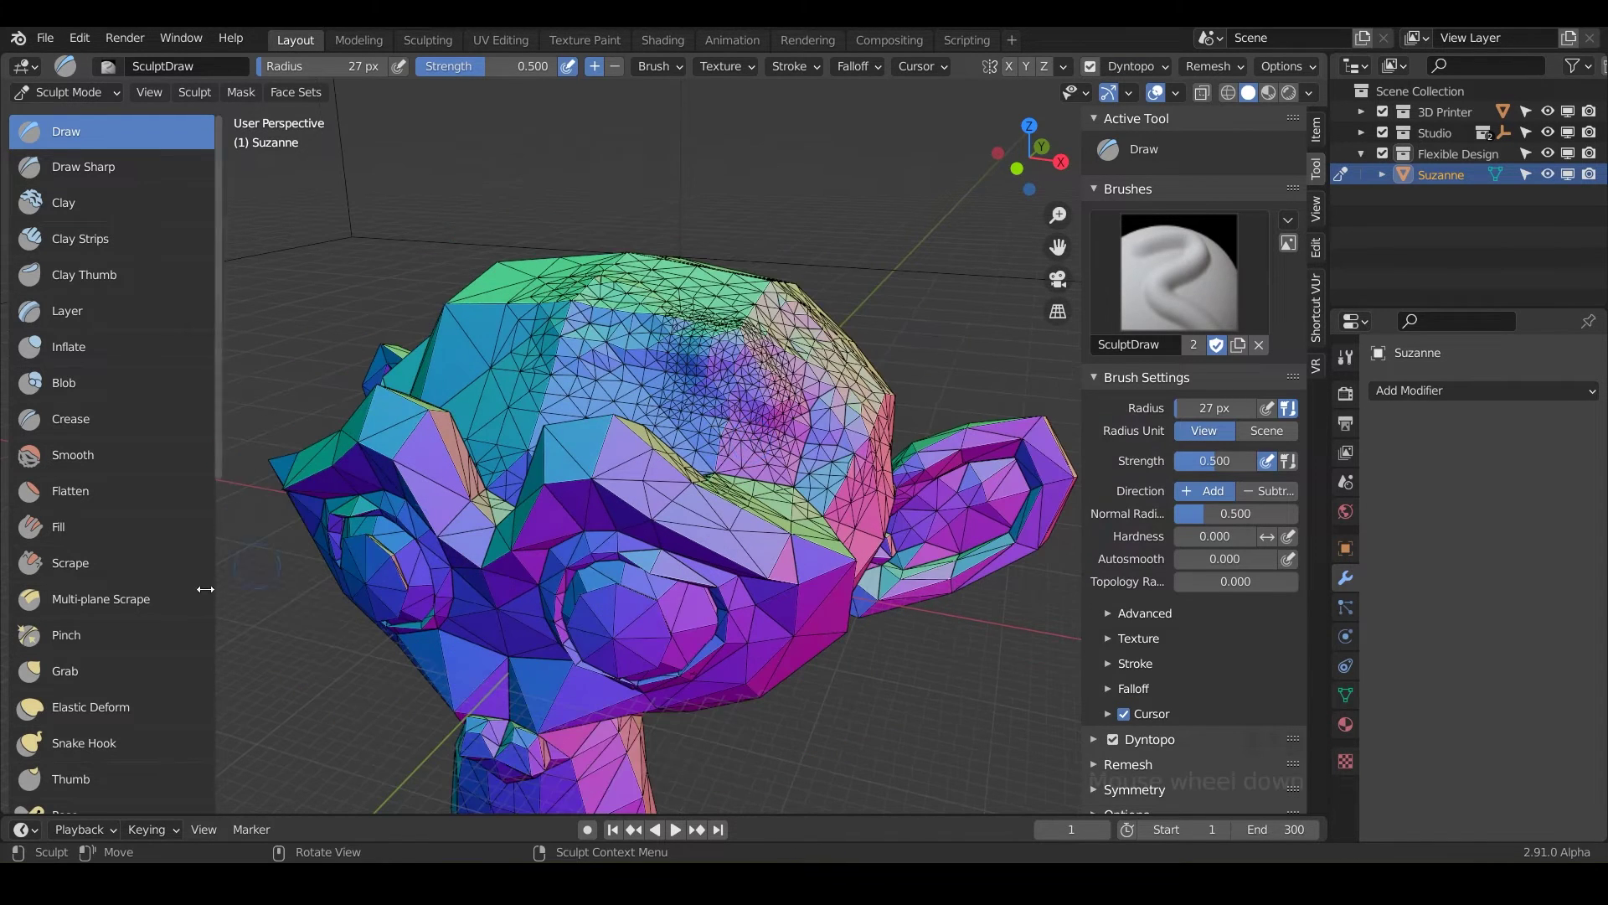
Switch back to Snake Hook, set its radius to 91 px, and pull two curved horns out of the top of the head
left_click(80, 746)
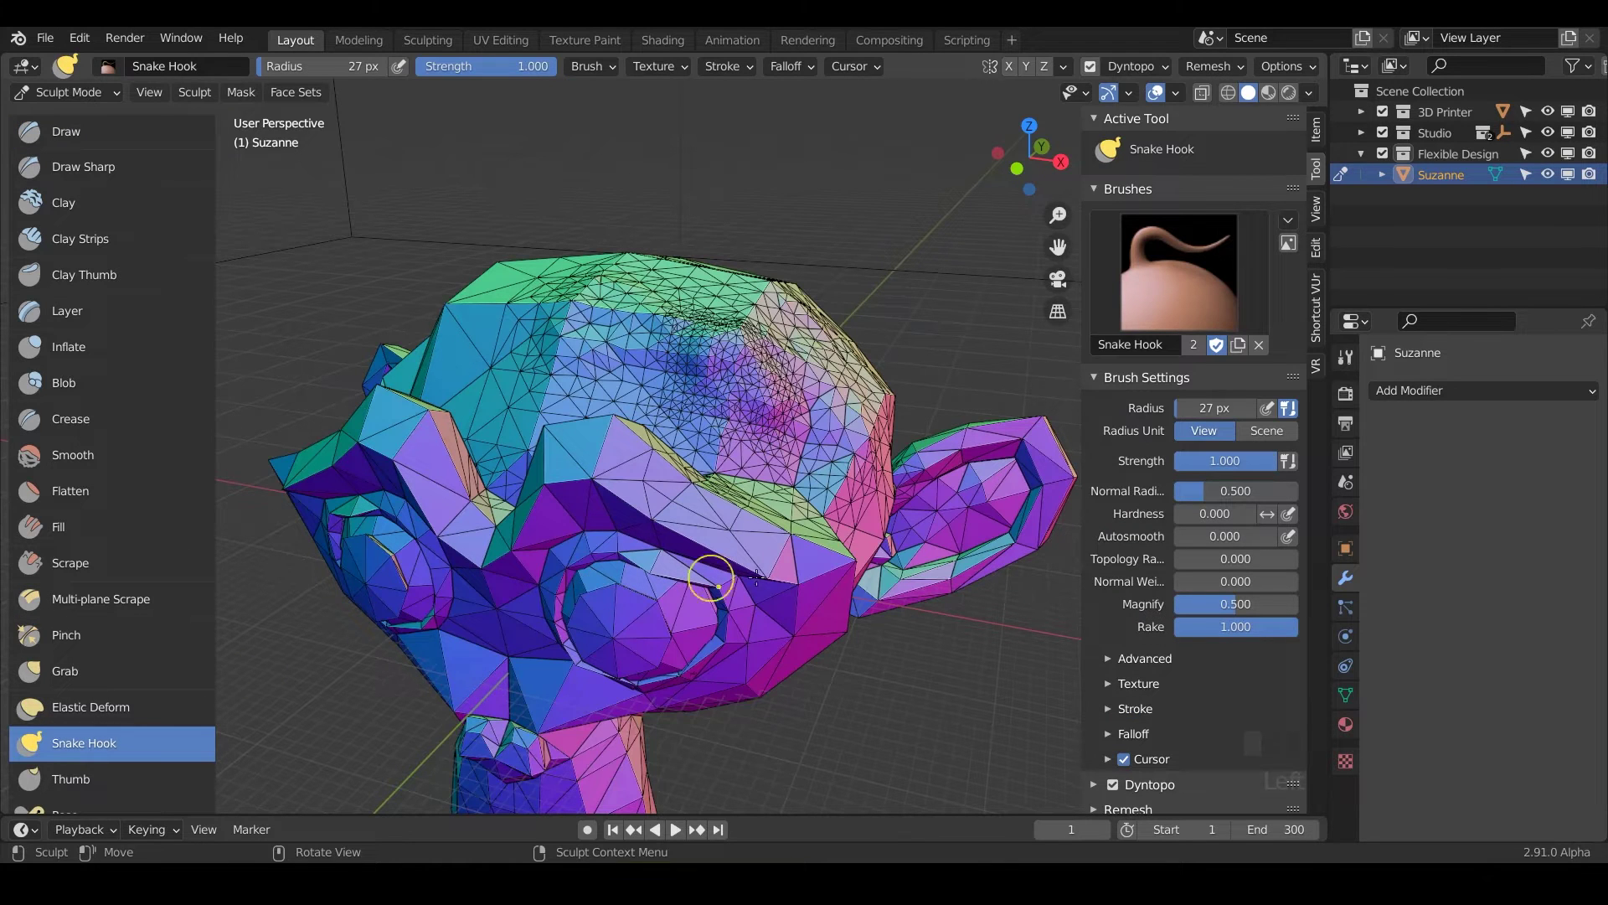
key("f")
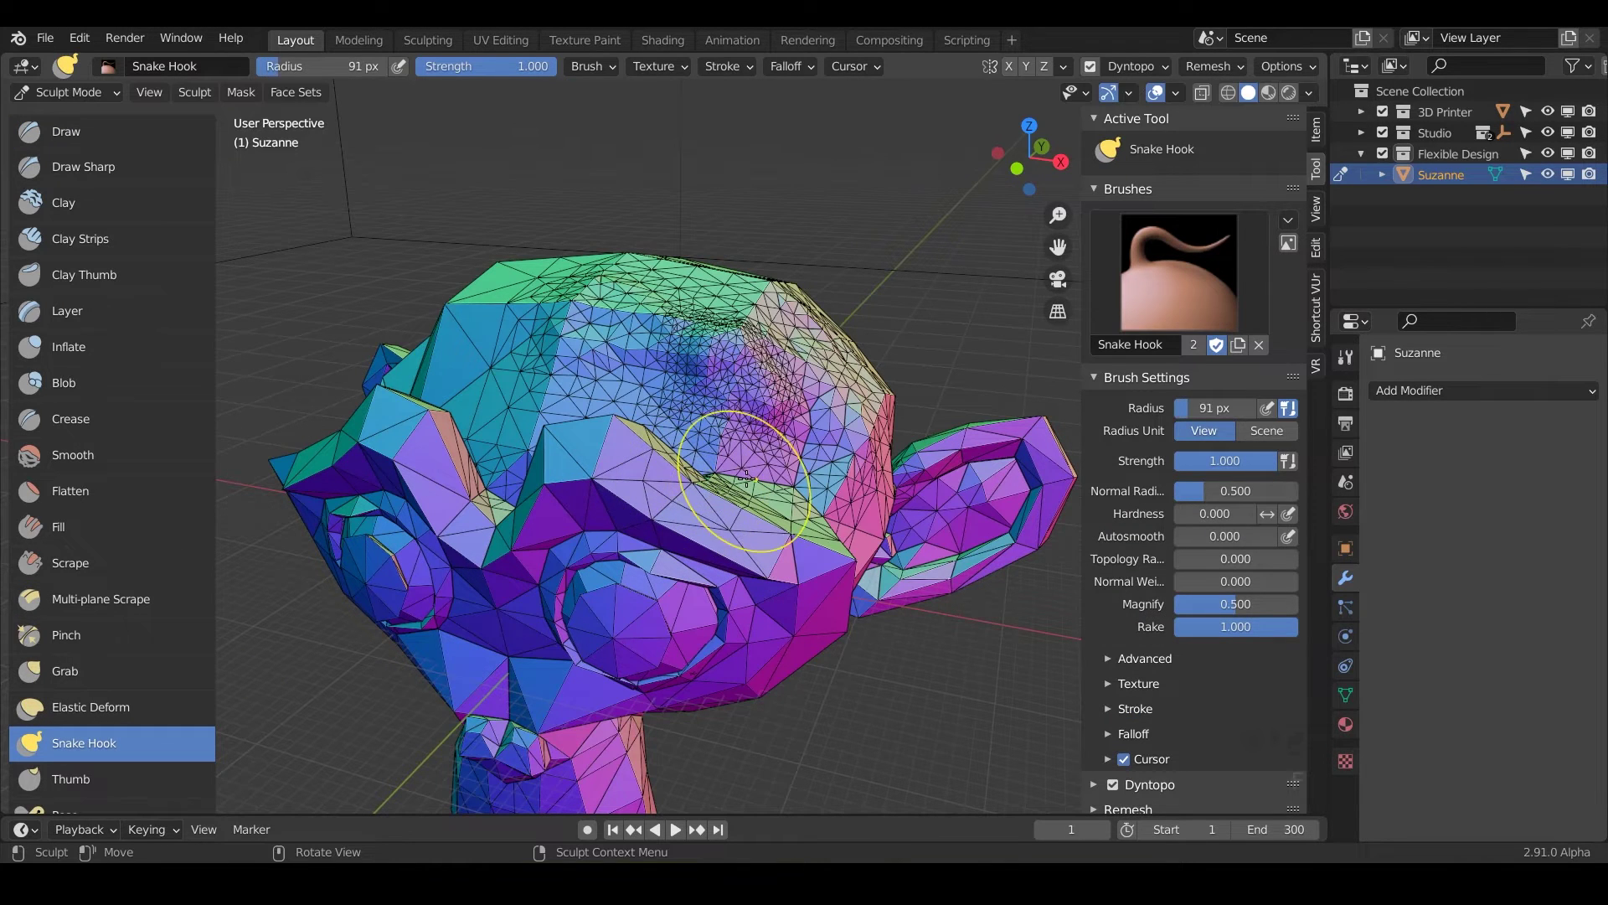
left_click(764, 486)
middle_click_drag(494, 274, 524, 278)
left_click_drag(515, 288, 350, 110)
middle_click_drag(496, 333, 622, 465, "shift")
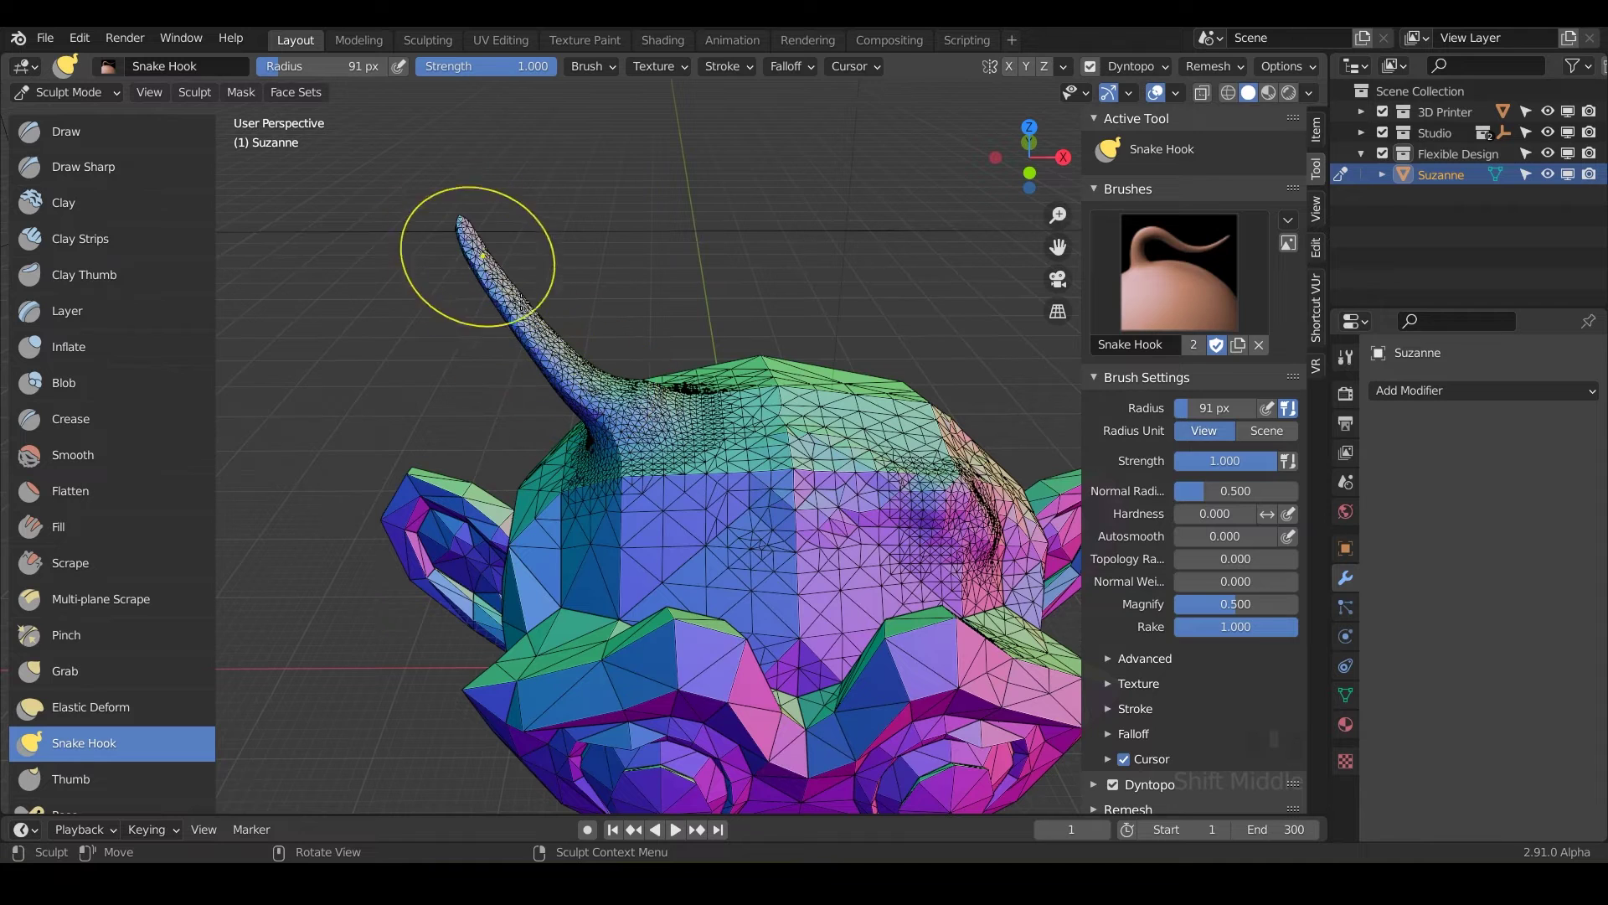
left_click_drag(766, 404, 846, 137)
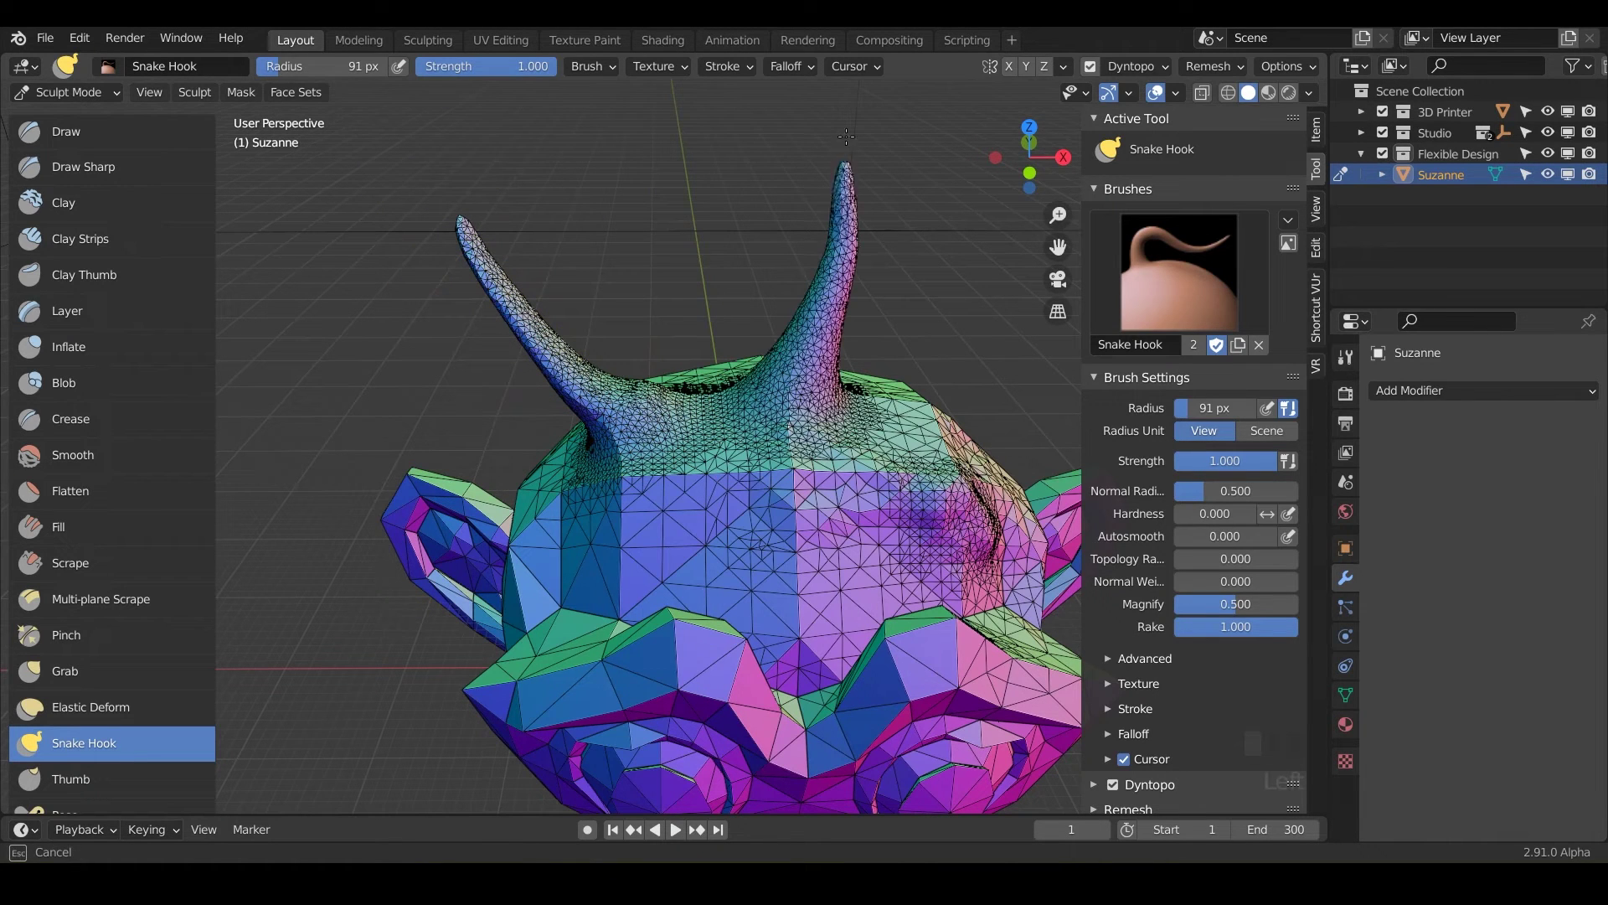
Pull one long horn up and outward from the side of Suzanne's head and another straight out of the back
scroll(887, 337, "down", 4)
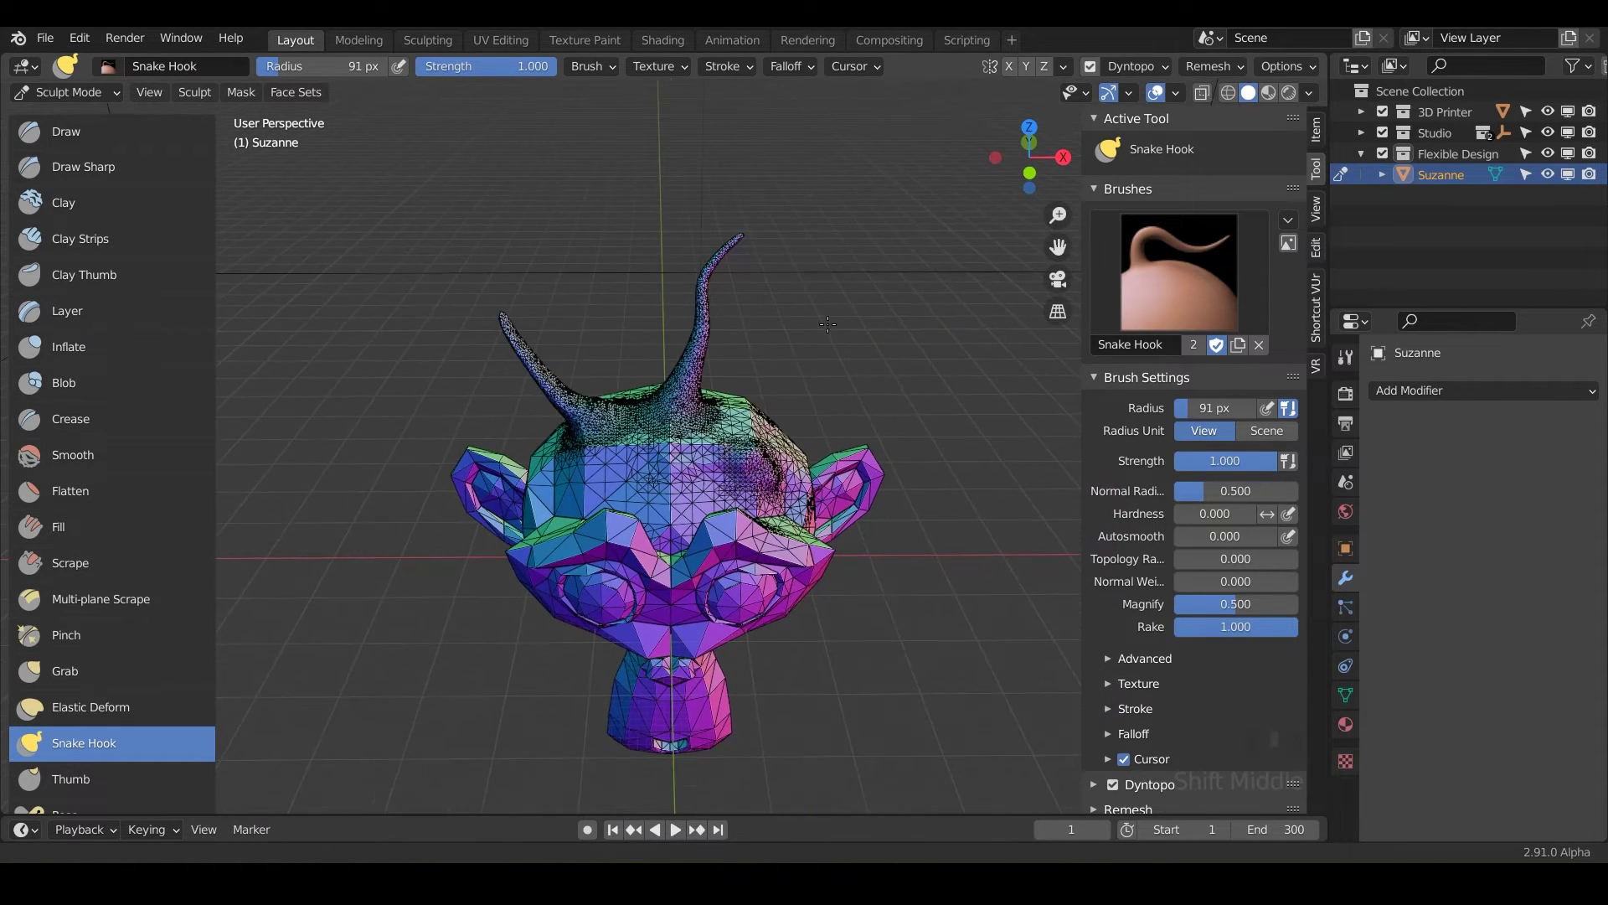
left_click_drag(775, 419, 926, 288)
left_click_drag(986, 160, 1021, 137)
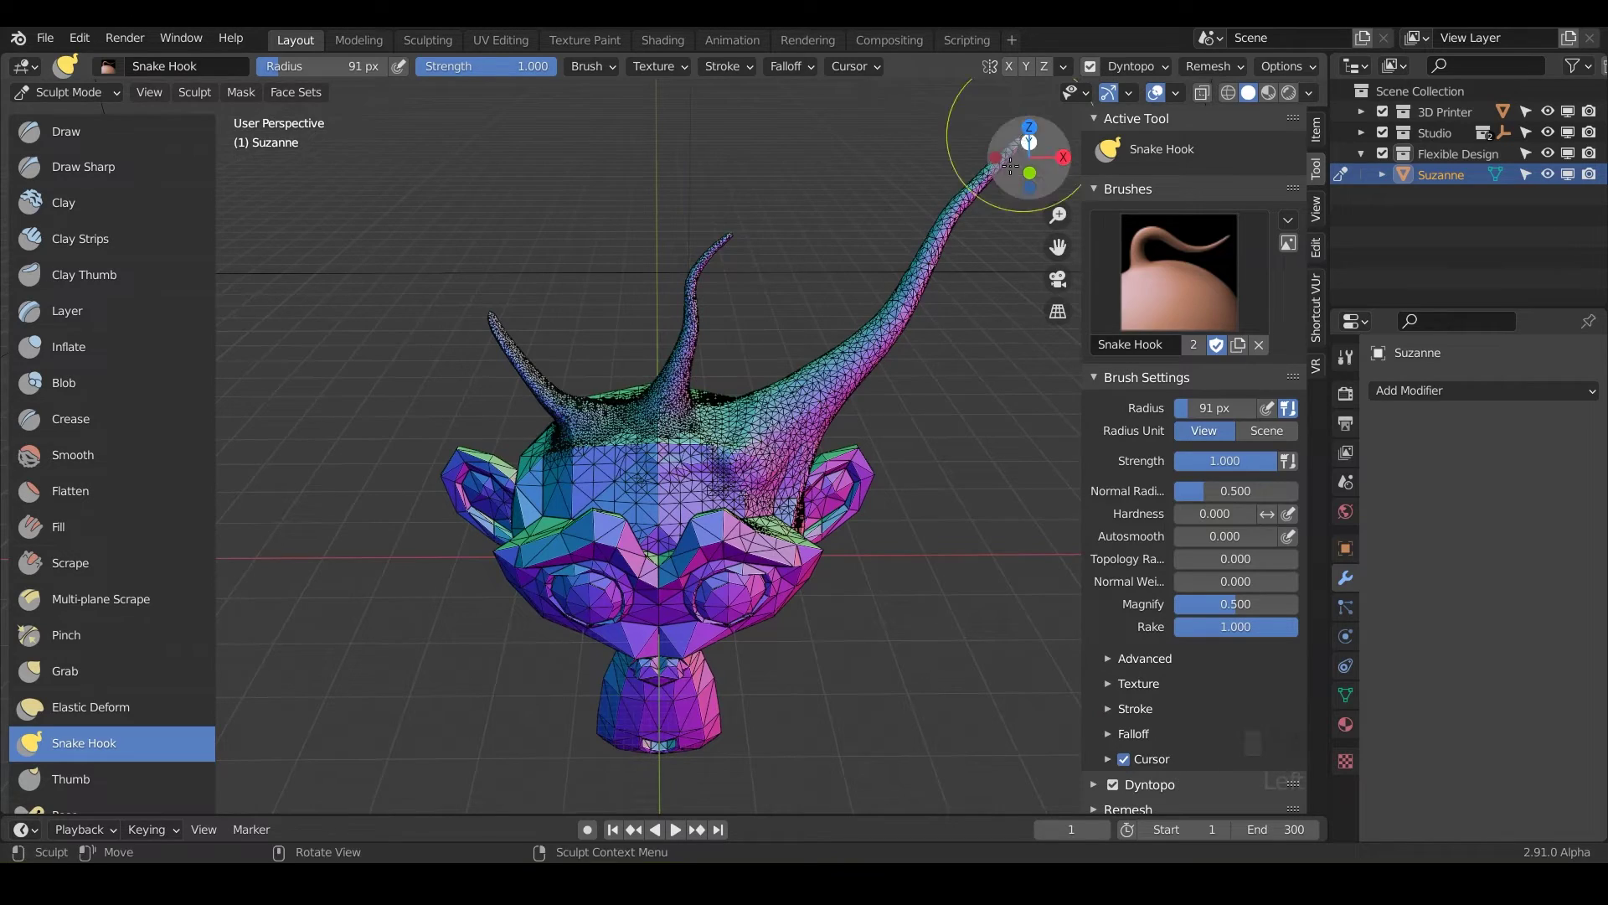
mouse_move(883, 393)
middle_mouse_down()
mouse_move(865, 369)
mouse_move(695, 352)
mouse_move(627, 400)
middle_mouse_up()
left_click_drag(696, 374, 870, 376)
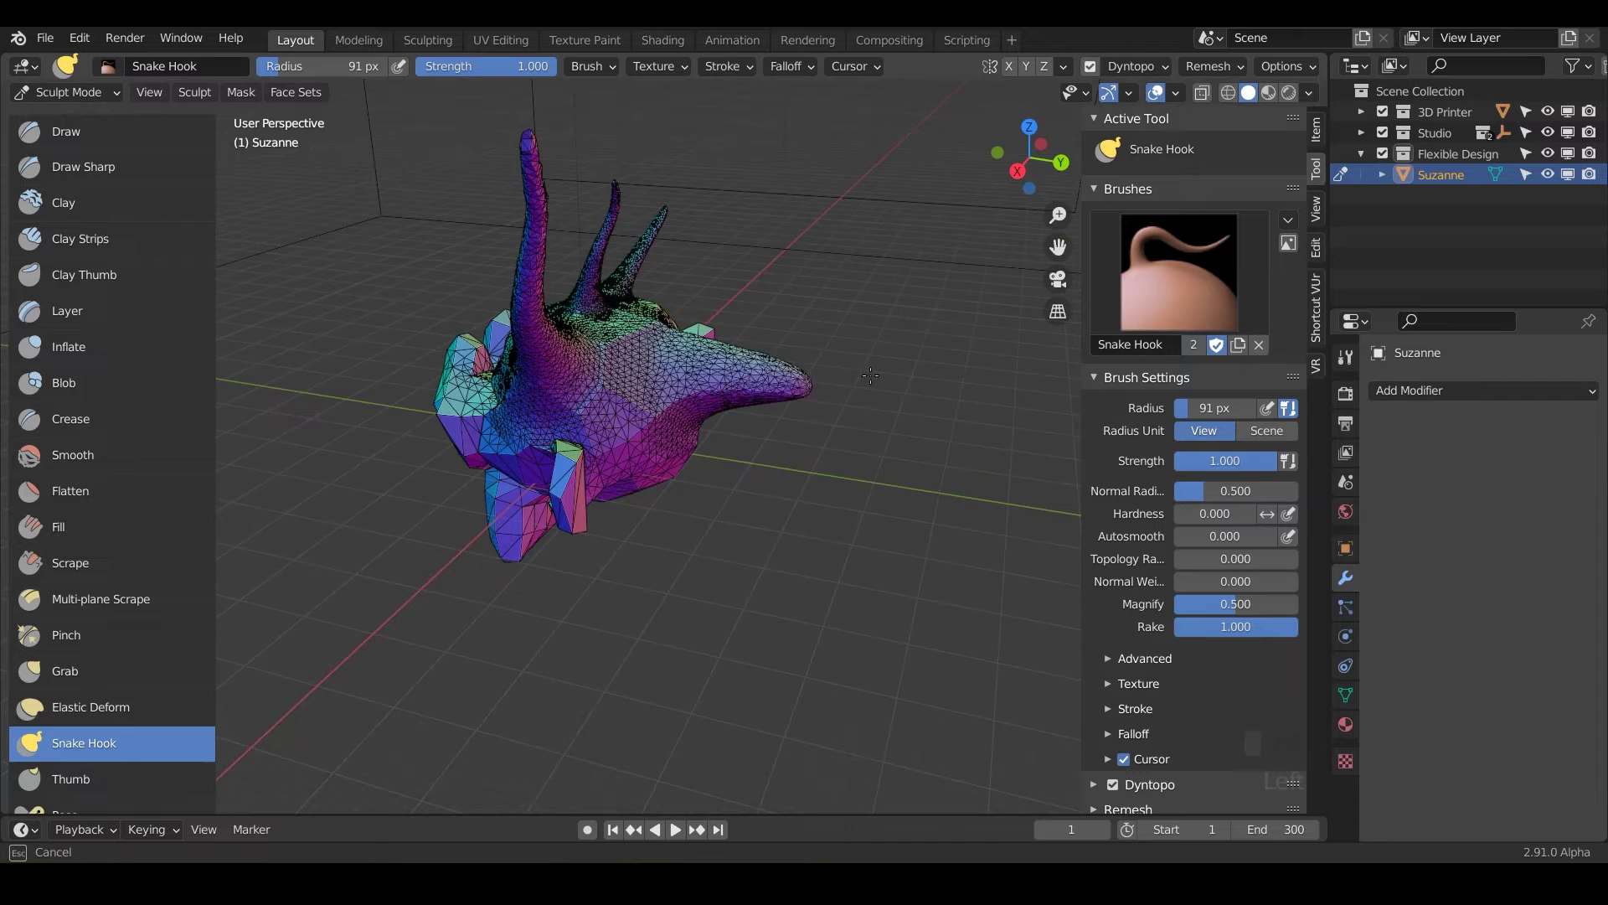
left_click_drag(1053, 385, 1053, 384)
middle_click_drag(826, 467, 738, 381, "shift")
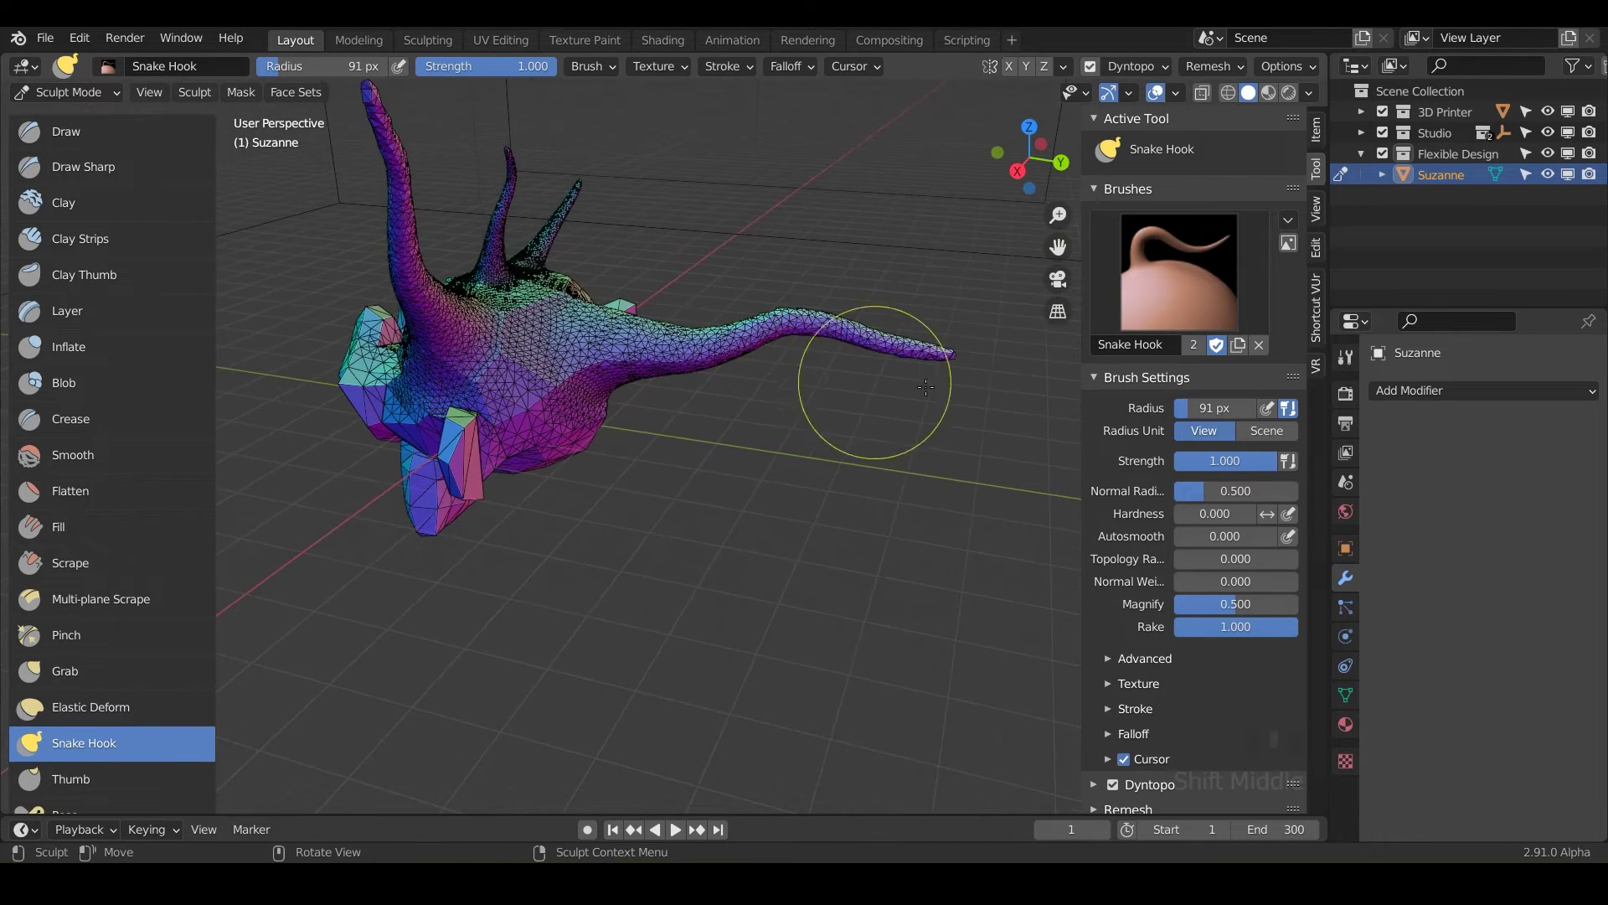
Pull Suzanne's chin downward into a long tapered spike and inspect the stretched shape from the side
middle_click_drag(572, 459, 779, 511)
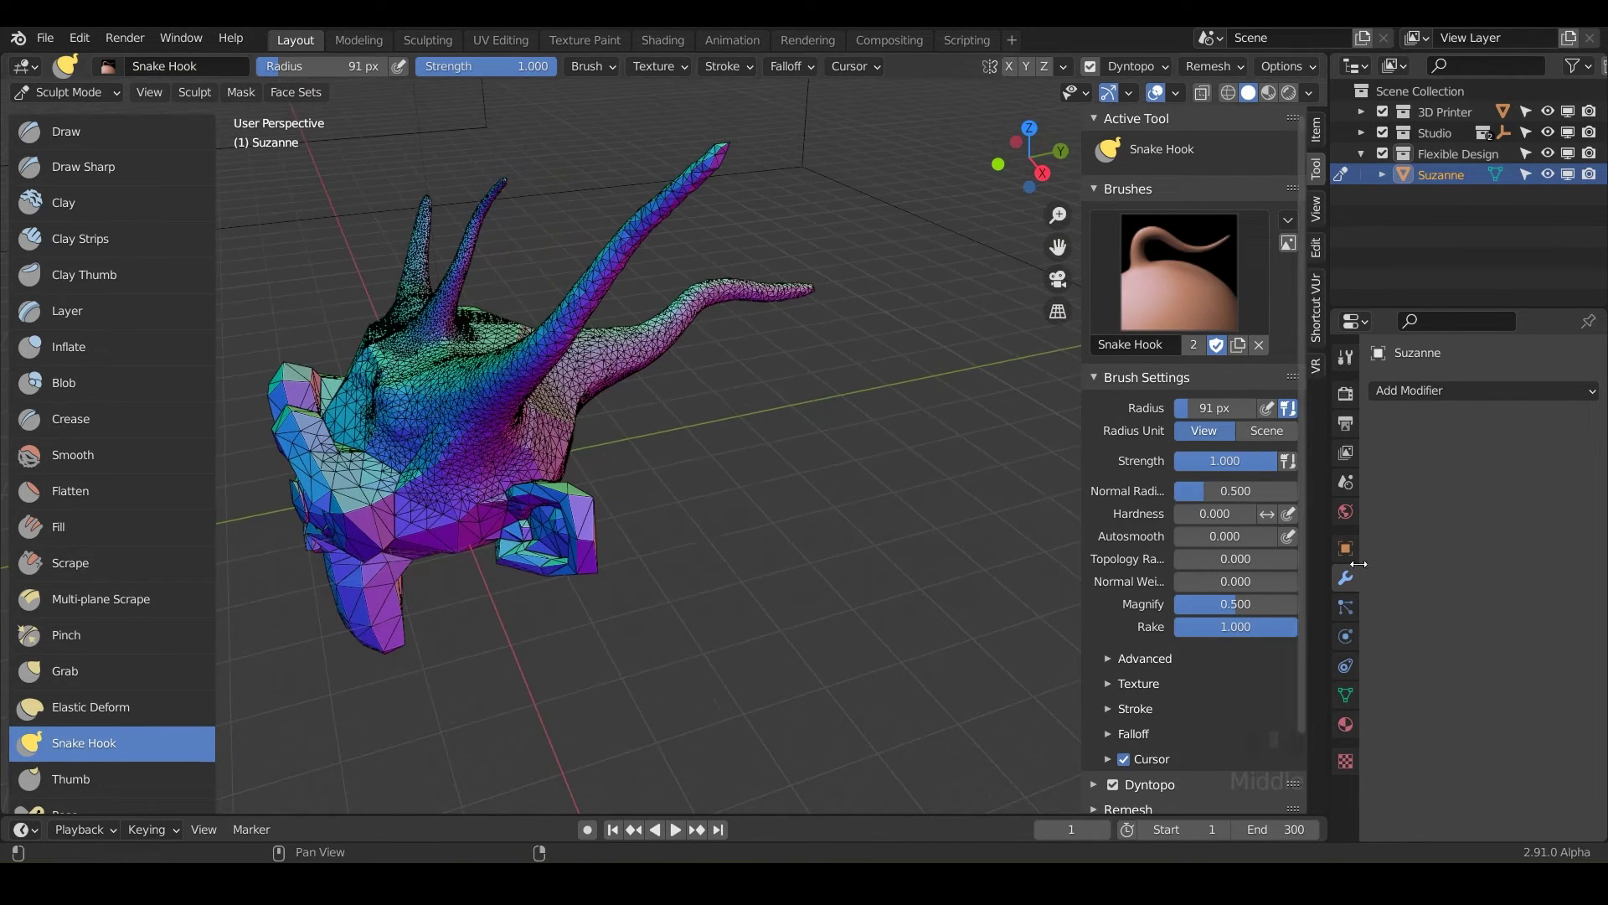
mouse_move(913, 570)
middle_mouse_down()
mouse_move(656, 538)
mouse_move(793, 457)
mouse_move(837, 359)
middle_mouse_up()
scroll(735, 568, "down", 2)
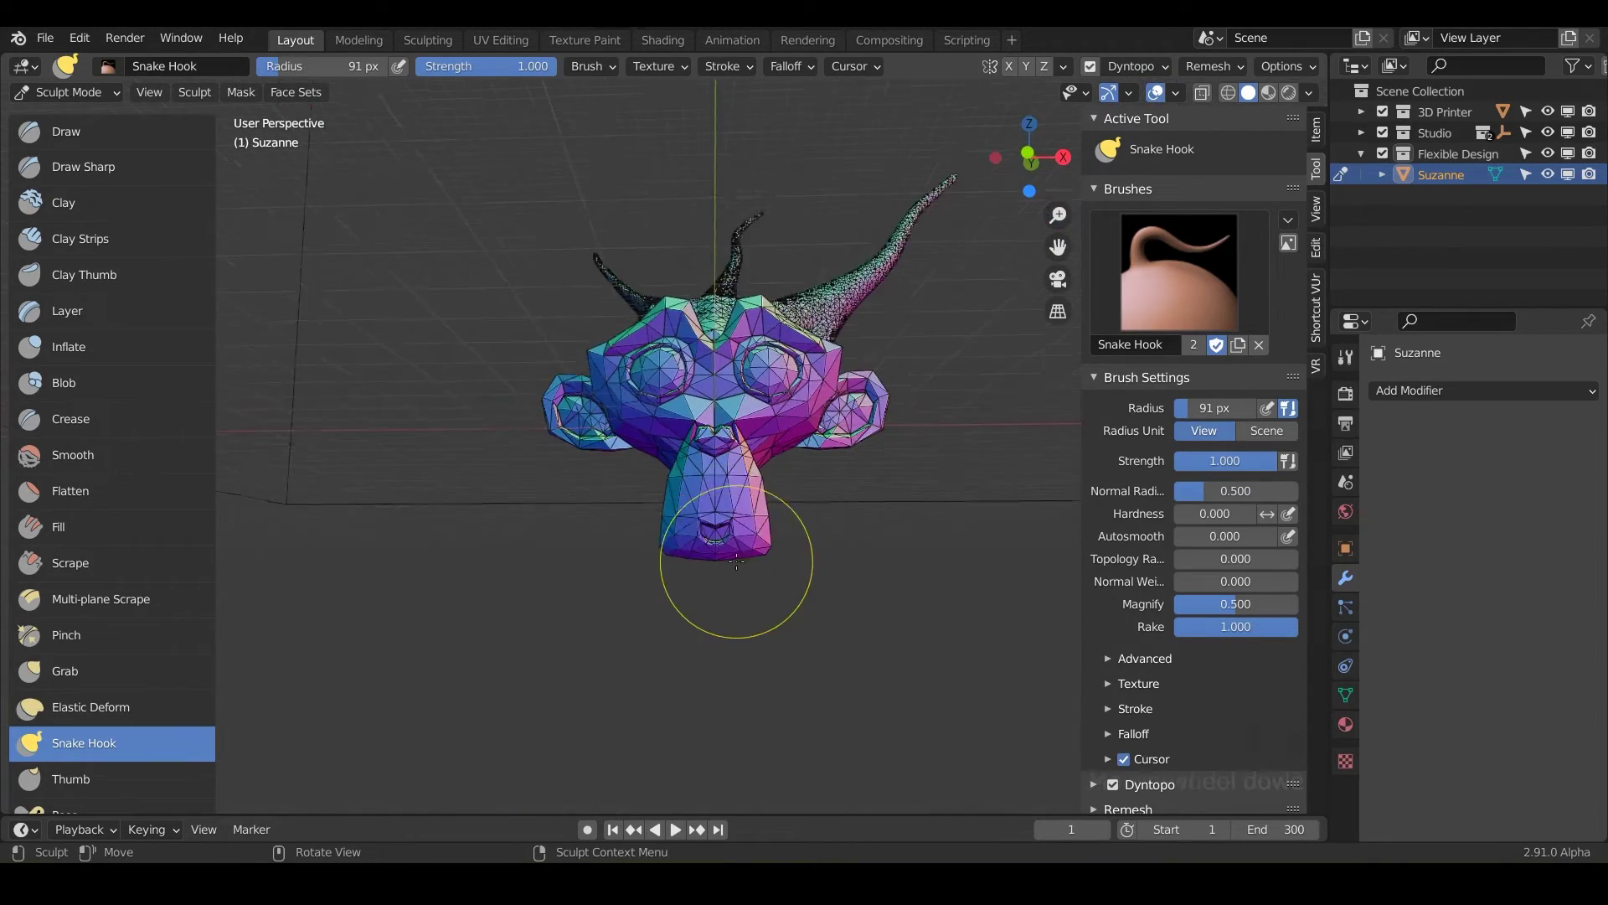
left_click_drag(706, 528, 700, 700)
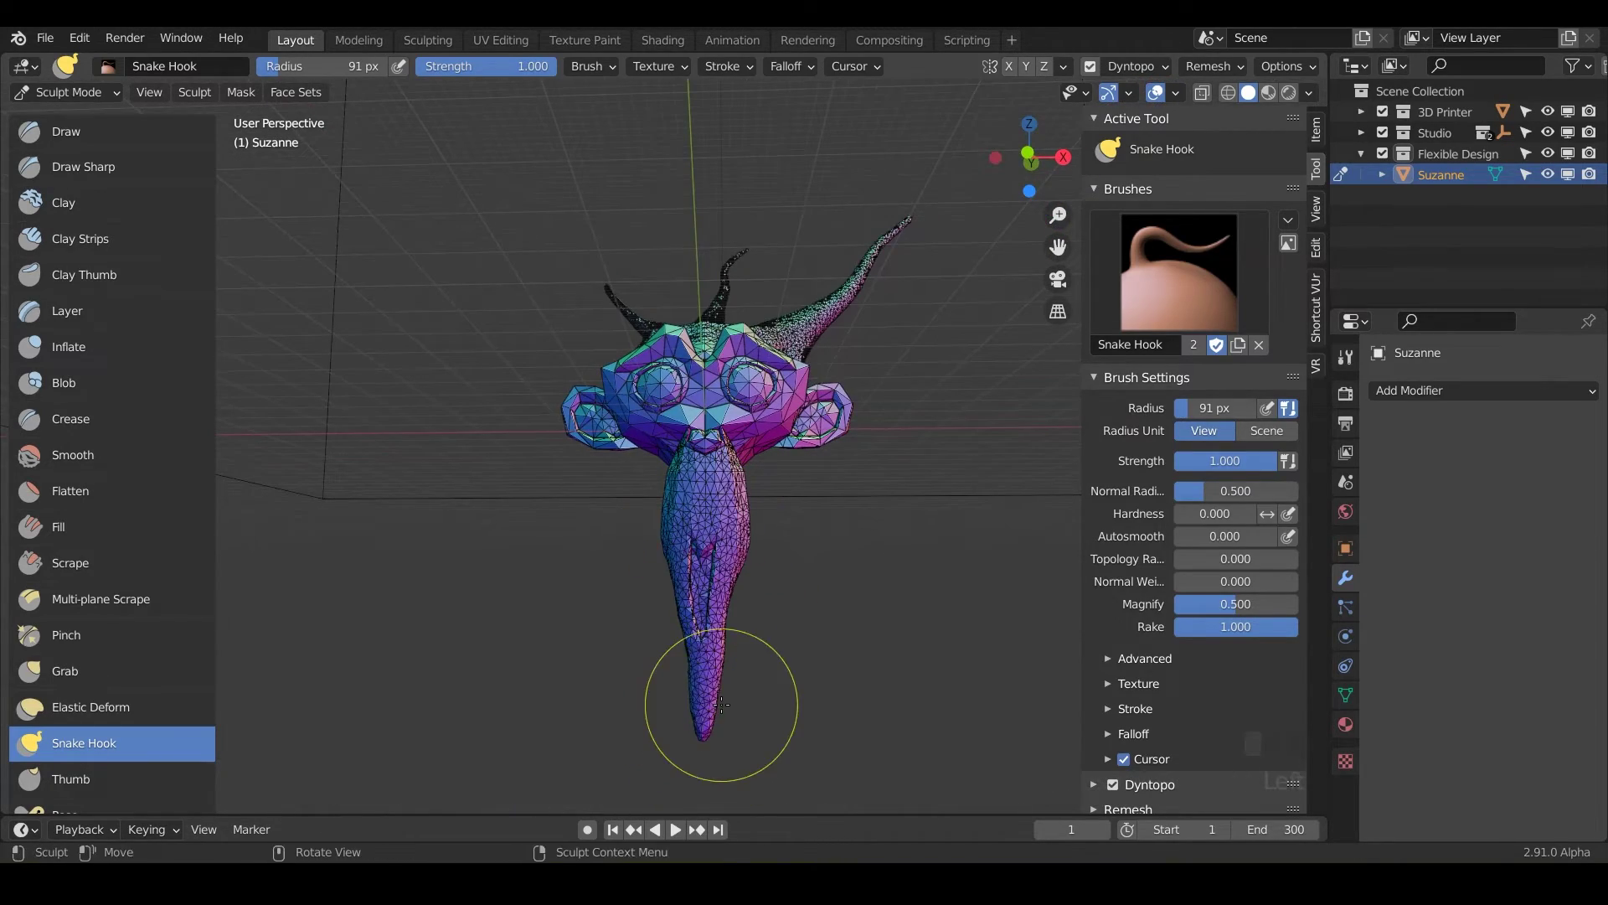
mouse_move(701, 700)
middle_mouse_down("shift")
mouse_move(792, 515)
mouse_move(746, 452)
mouse_move(772, 430)
mouse_move(396, 173)
mouse_move(586, 352)
mouse_move(744, 442)
mouse_move(682, 405)
middle_mouse_up("shift")
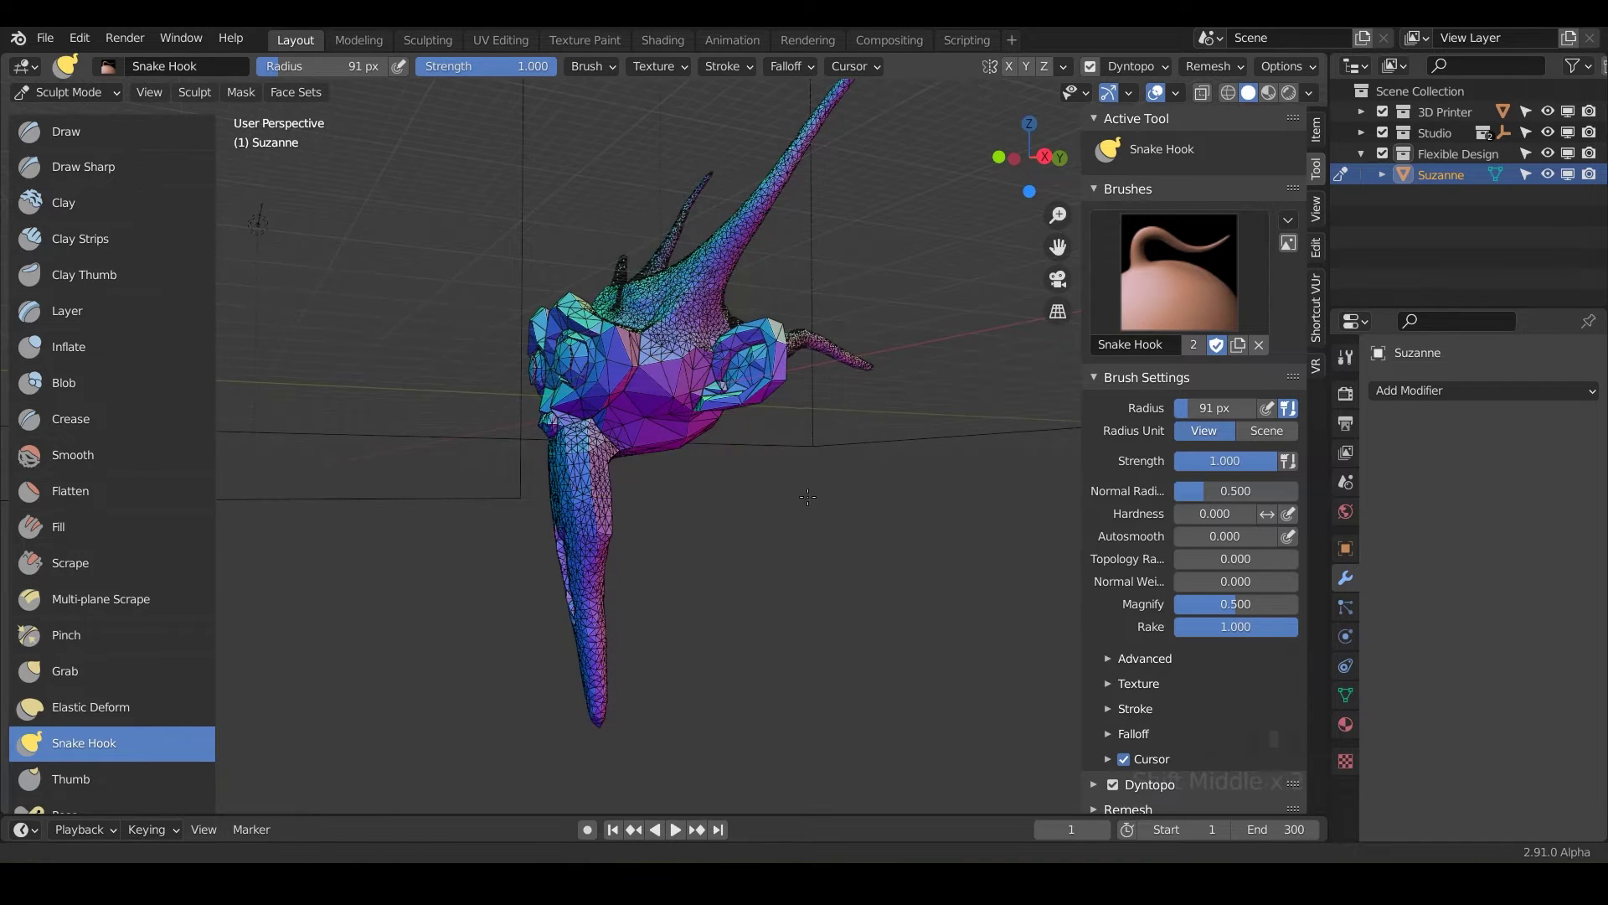
middle_click_drag(804, 481, 797, 442, "shift")
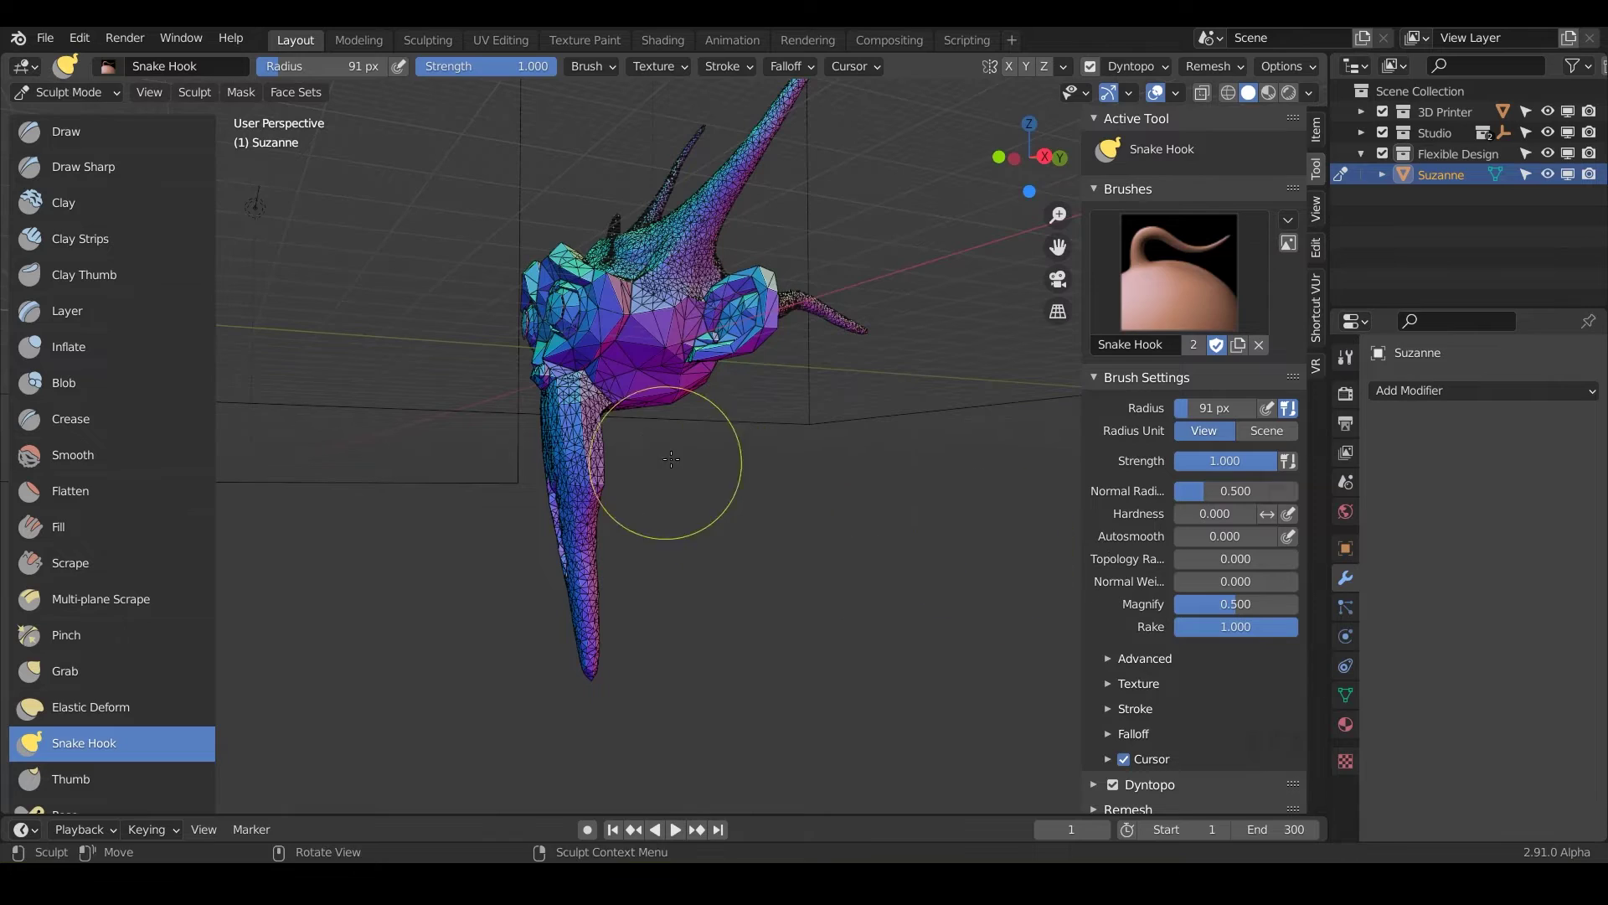
mouse_move(684, 462)
middle_mouse_down("shift")
mouse_move(688, 480)
mouse_move(644, 517)
mouse_move(711, 515)
middle_mouse_up("shift")
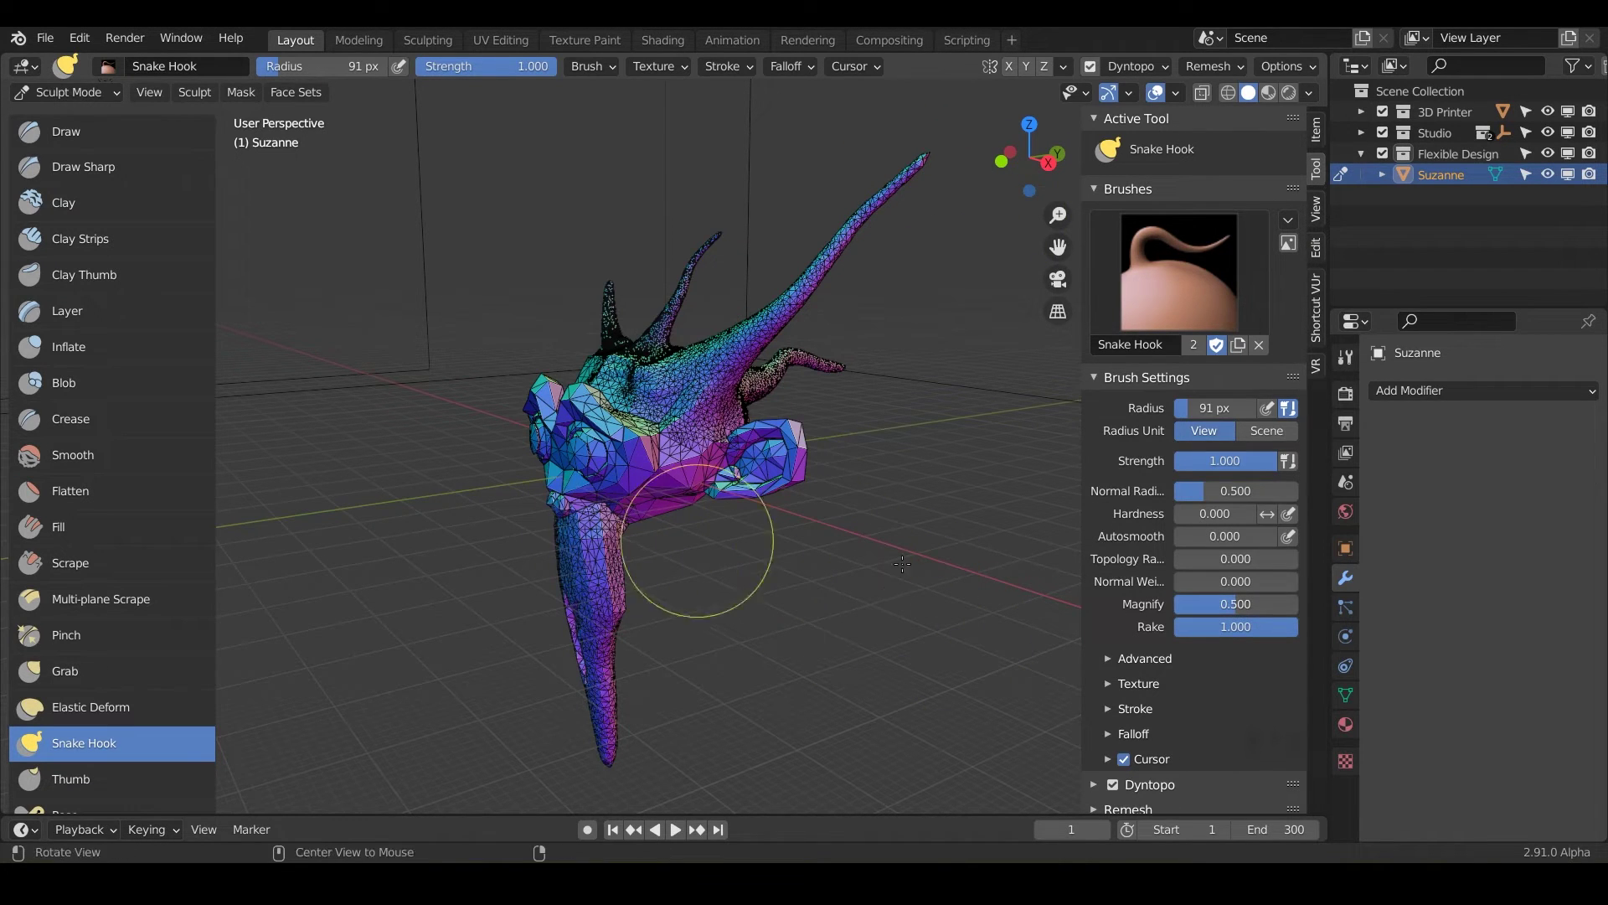
Set the Snake Hook Magnify to 1.000 and pull a thick column downward from the underside of the head
middle_click_drag(685, 573, 696, 475)
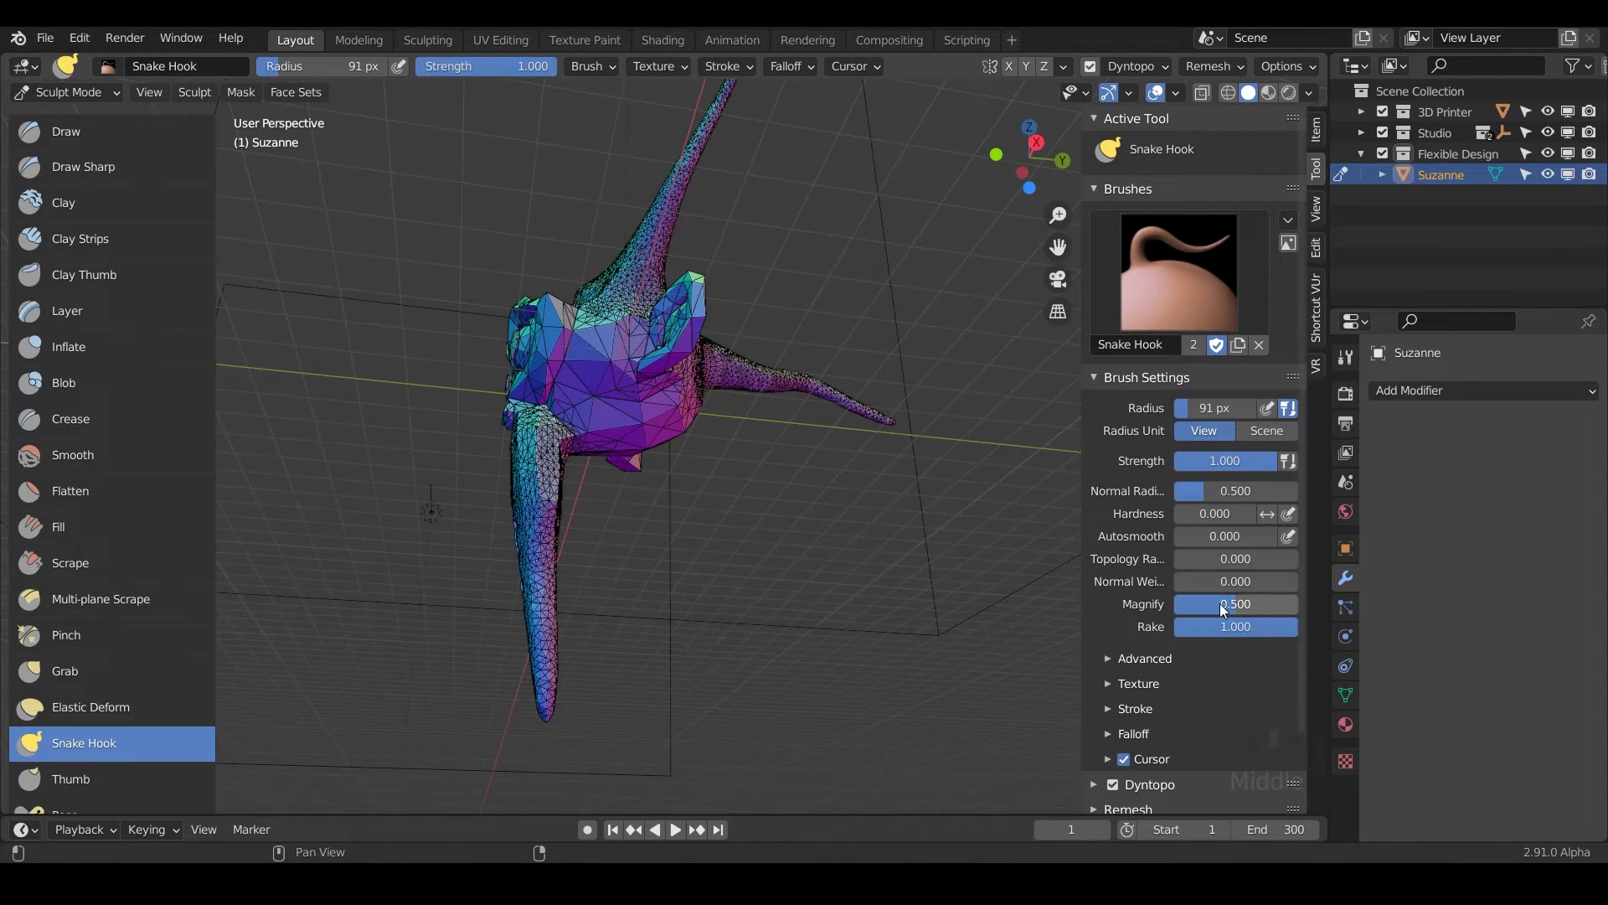
left_click_drag(1219, 603, 1297, 604)
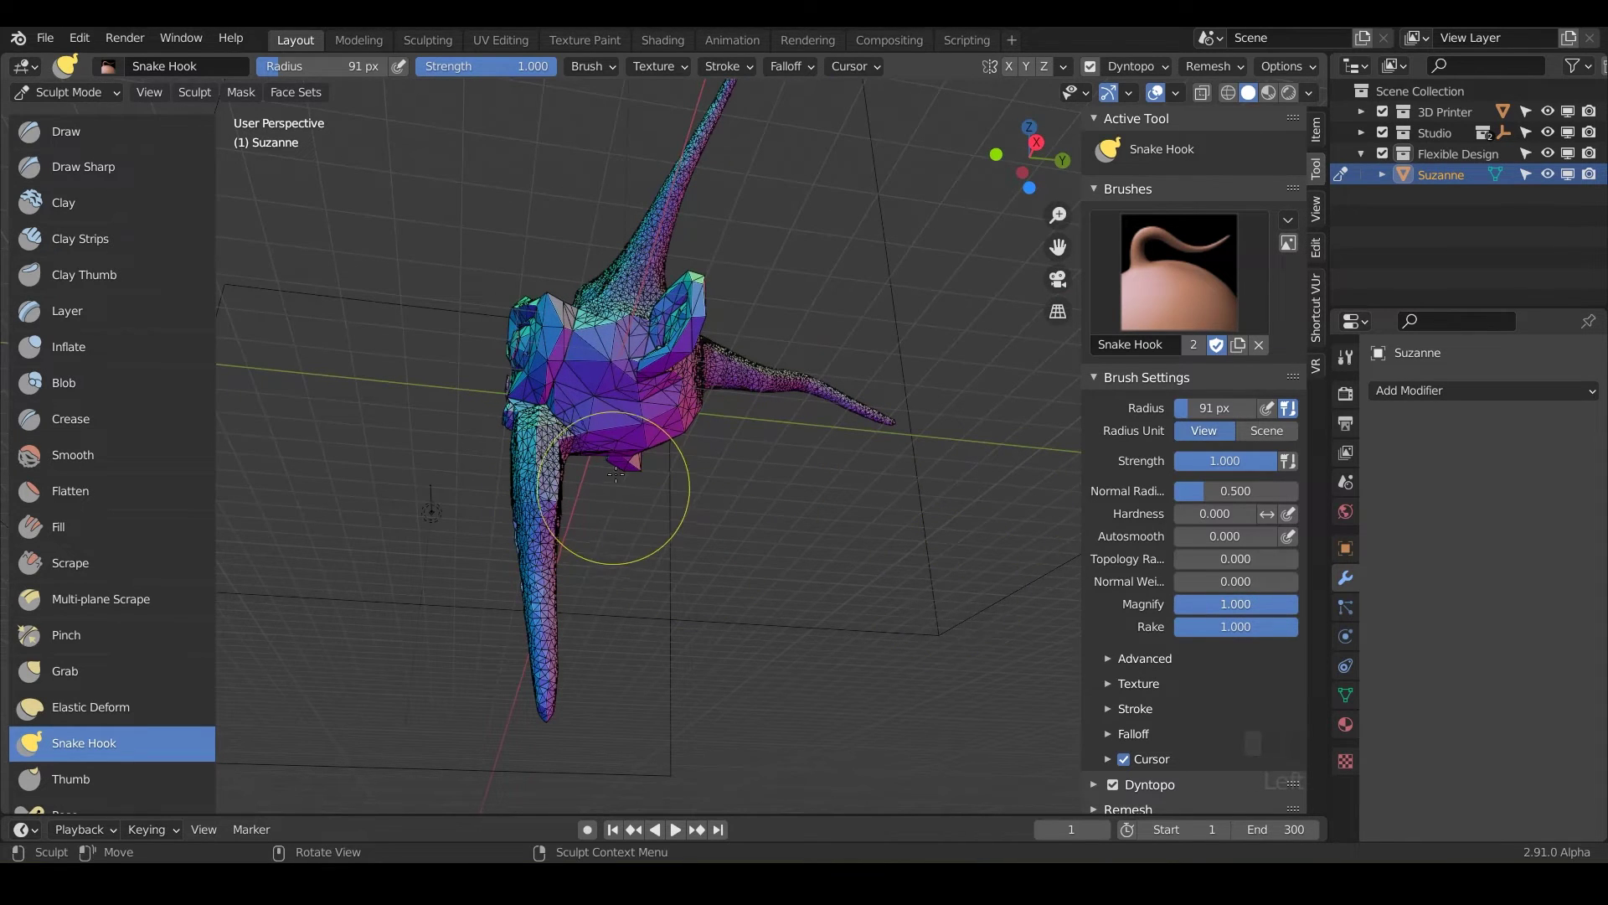
left_click_drag(646, 448, 648, 657)
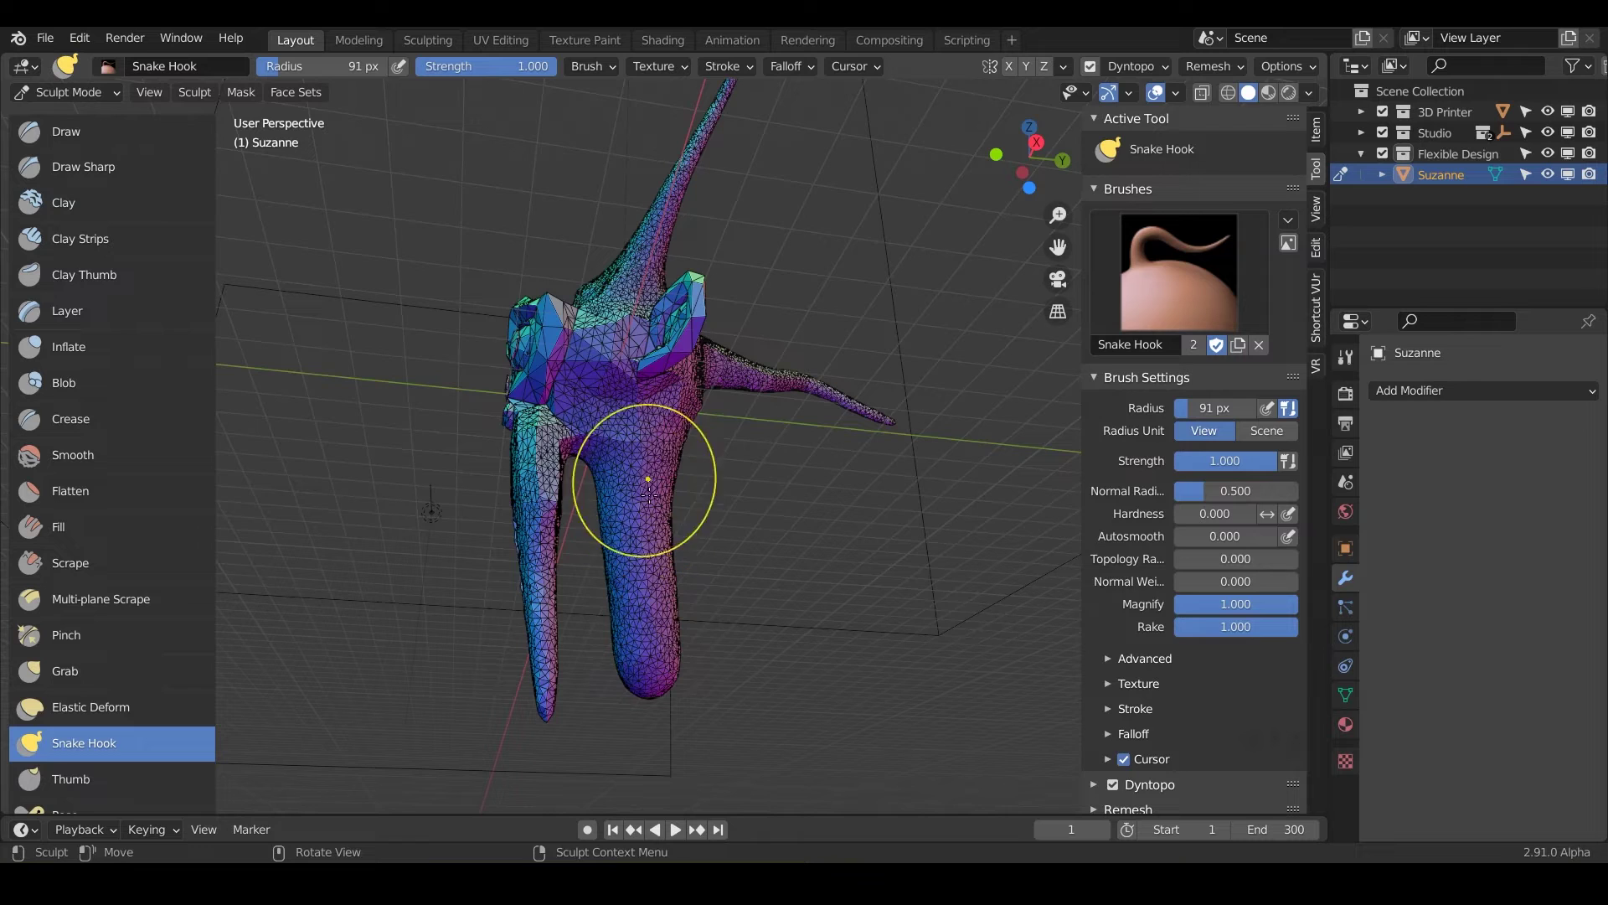
Expand the advanced brush options, set Magnify to 0.000 and pull a tapered spike outward from the lower side of the head
mouse_move(657, 656)
middle_mouse_down()
mouse_move(605, 702)
mouse_move(495, 714)
mouse_move(707, 693)
middle_mouse_up()
left_click(1144, 658)
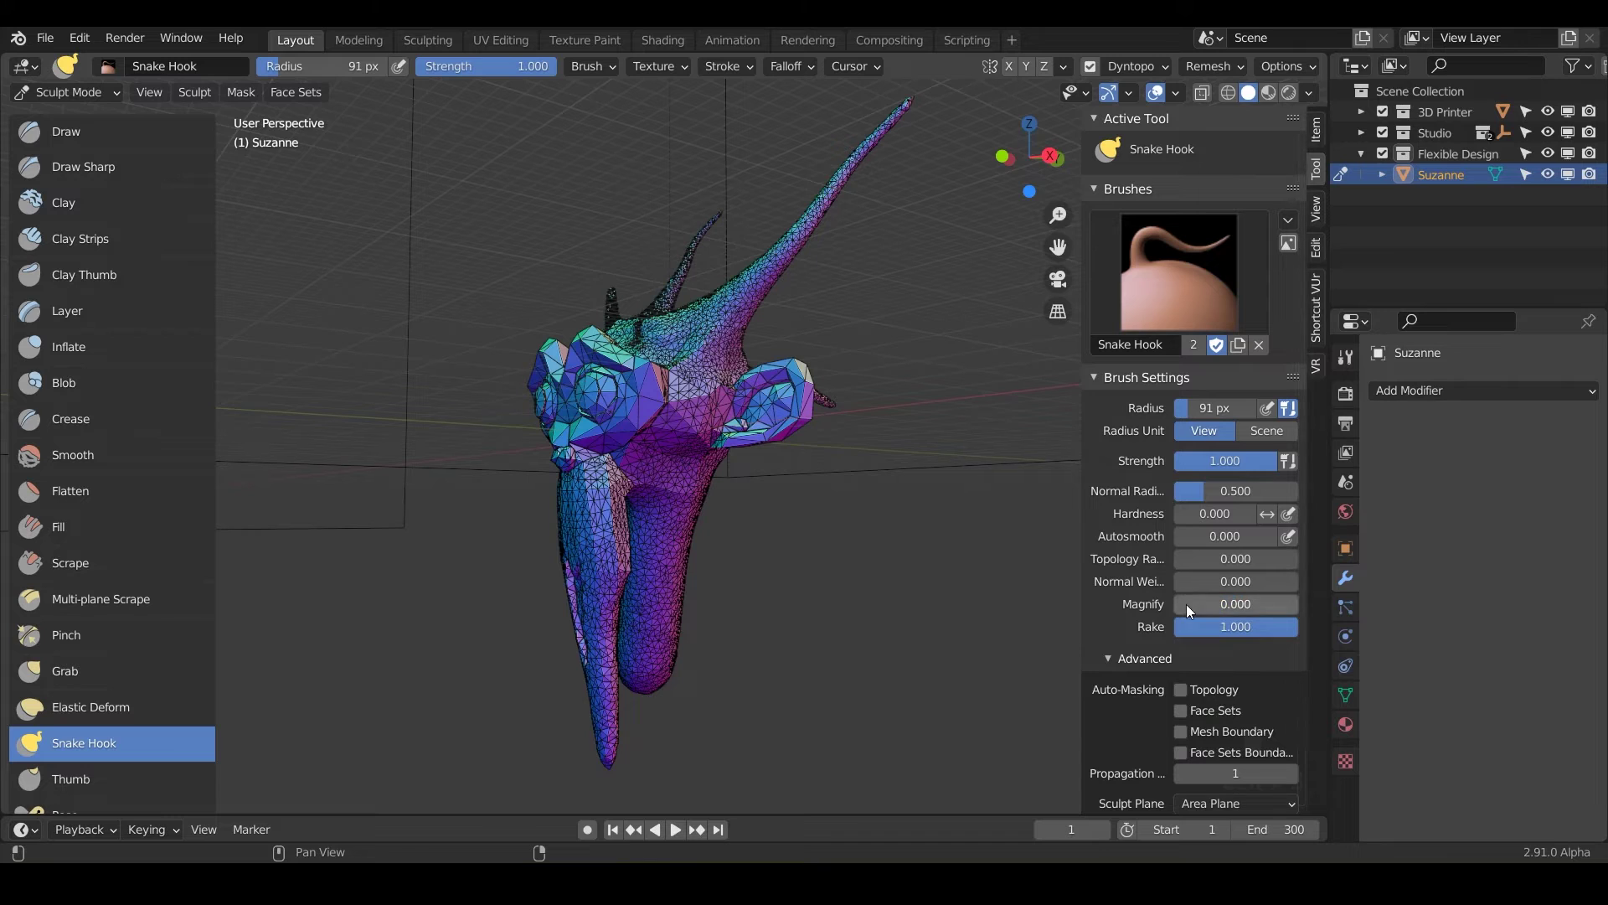
left_click_drag(668, 561, 617, 549, "alt+shift")
scroll(618, 551, "up", 2)
middle_click_drag(618, 550, 608, 529, "shift")
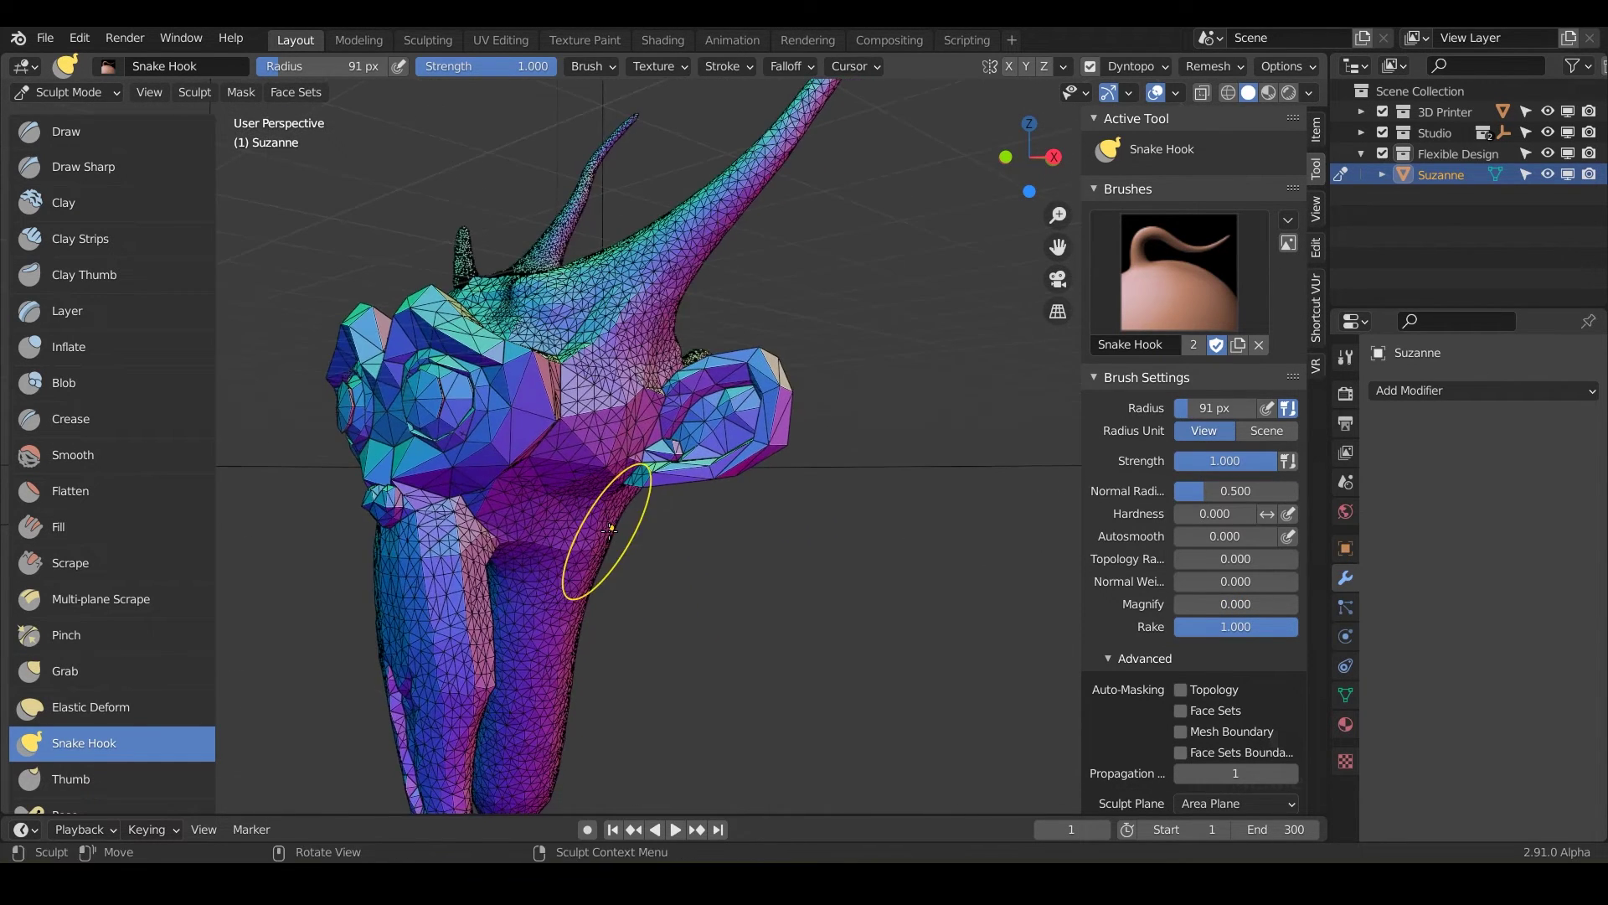
left_click_drag(608, 529, 841, 655)
scroll(805, 641, "down", 3)
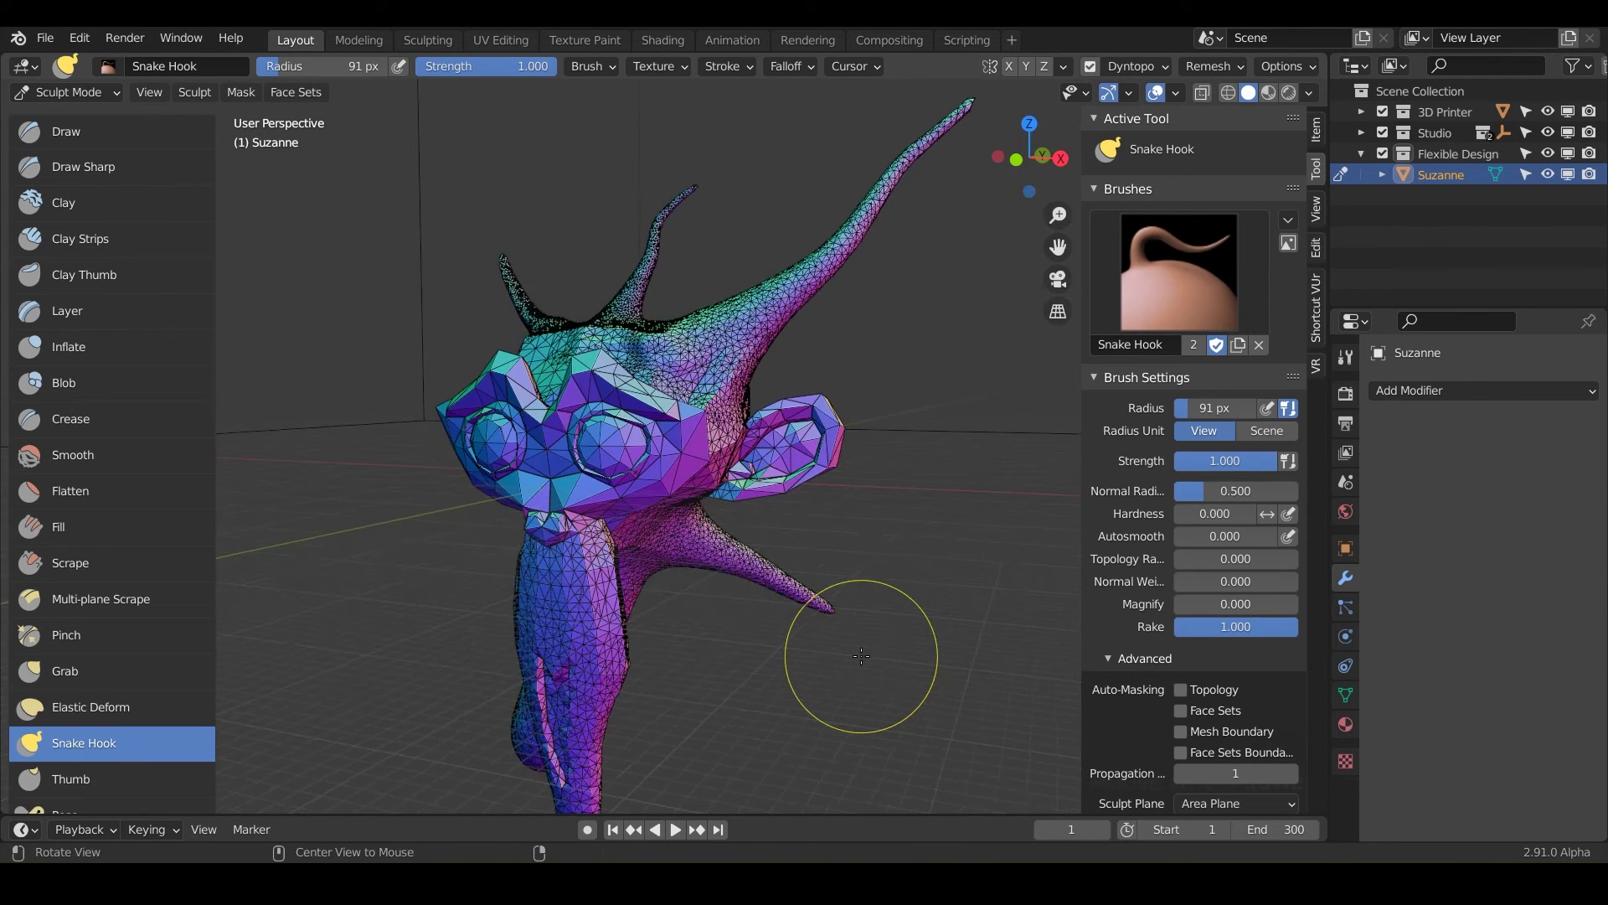
Set the Snake Hook Magnify to 0.500 and pull a long wavy tentacle sideways from the head above the ear
middle_click_drag(783, 618, 963, 574)
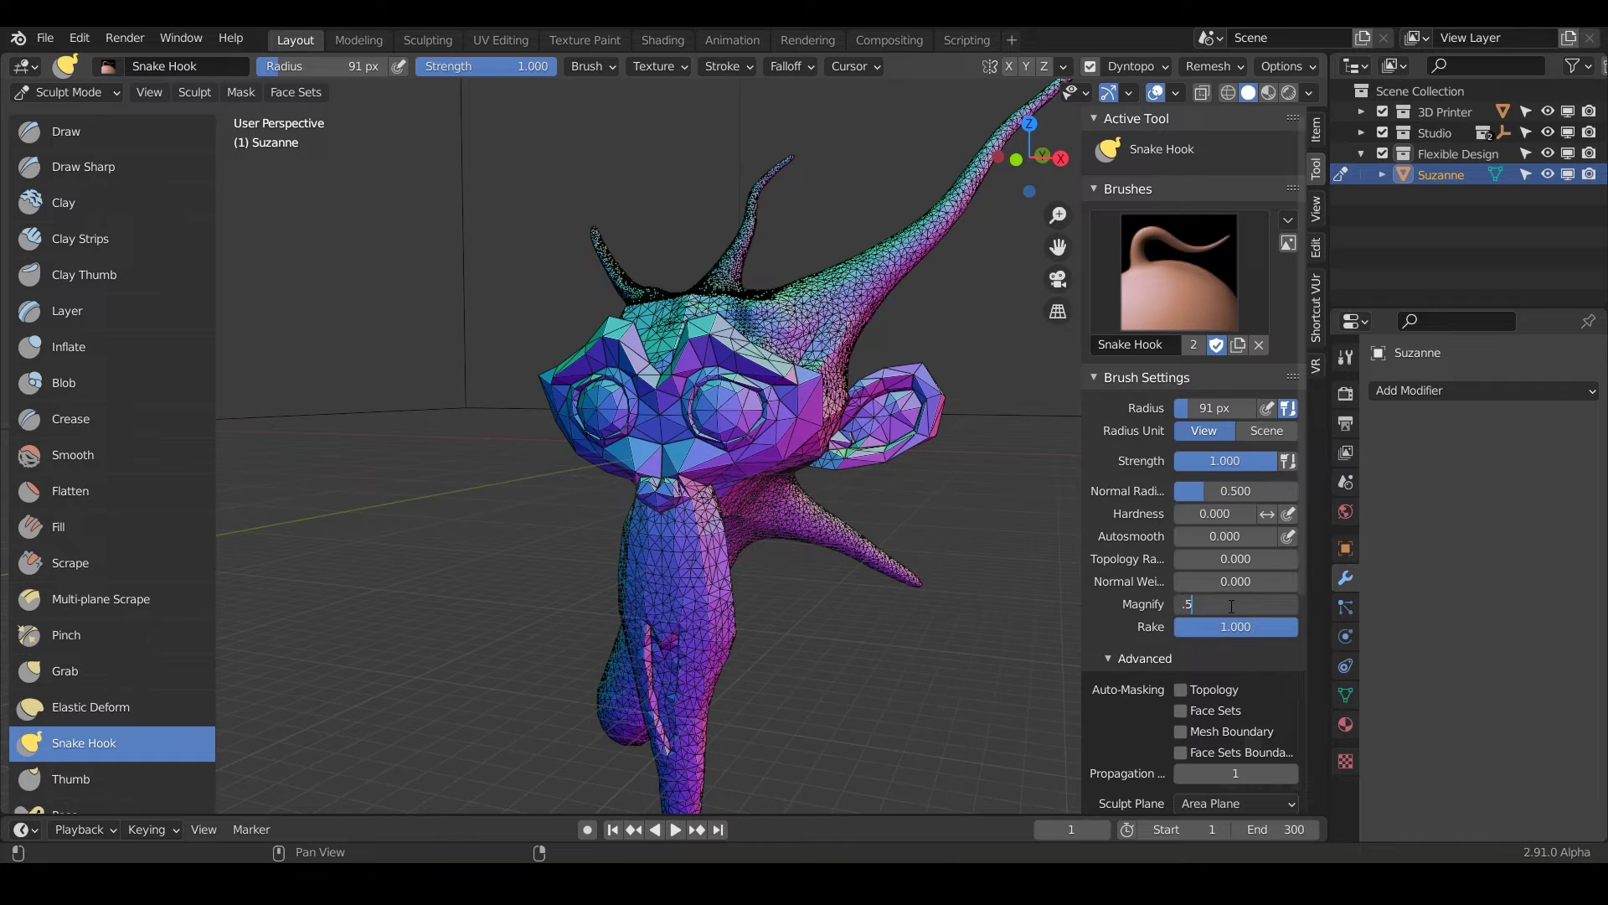
middle_click_drag(674, 601, 779, 585)
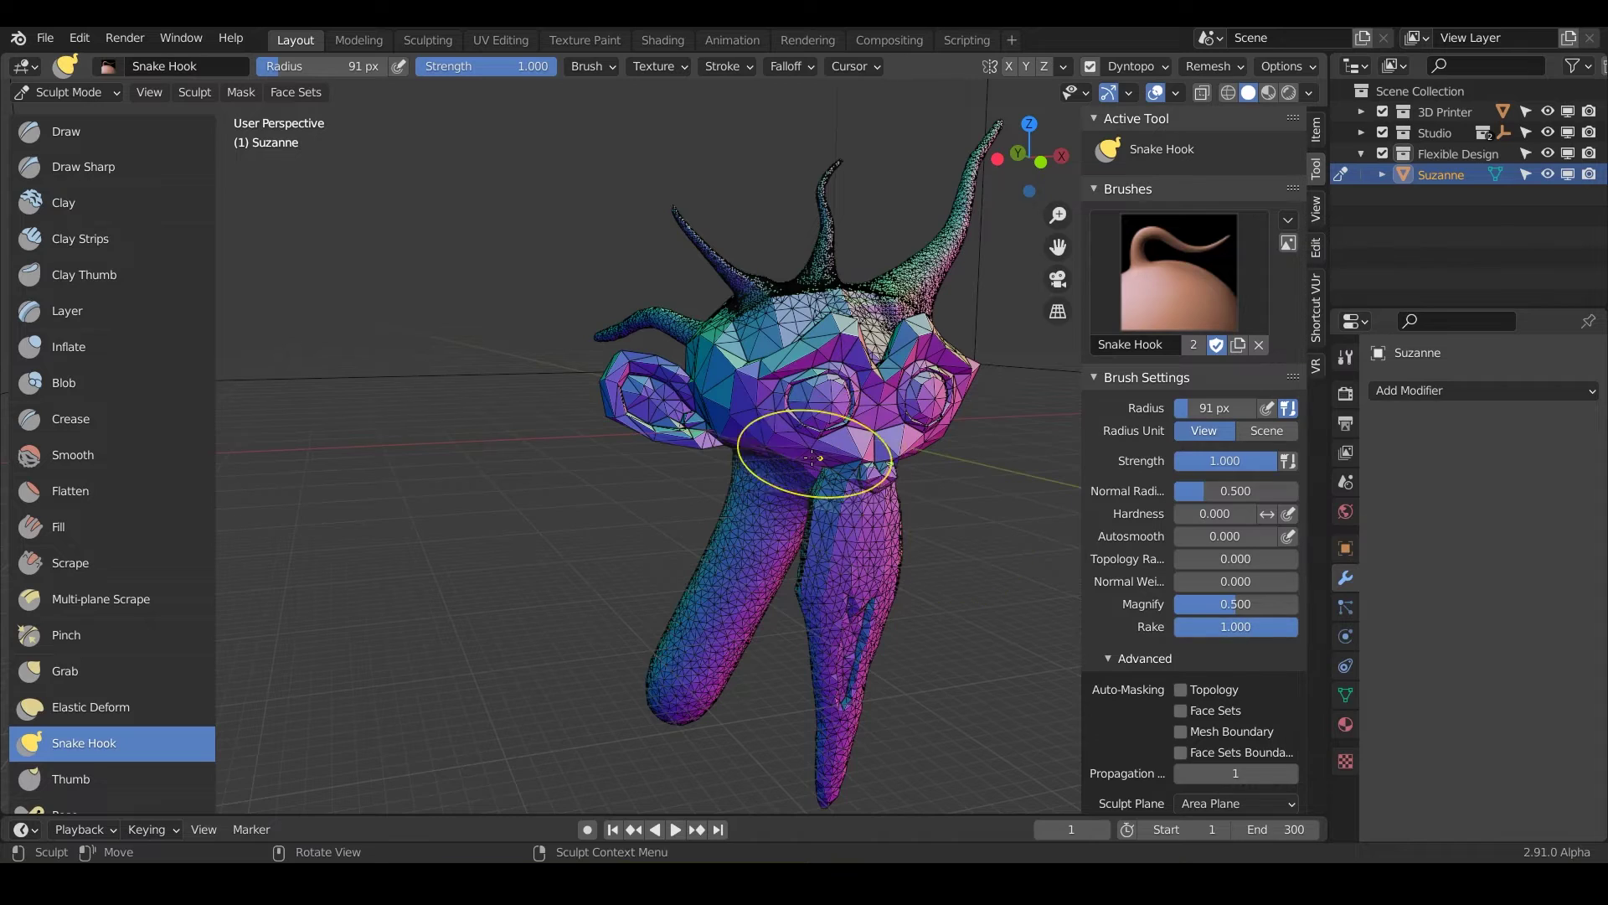
middle_click_drag(812, 458, 593, 429, "shift")
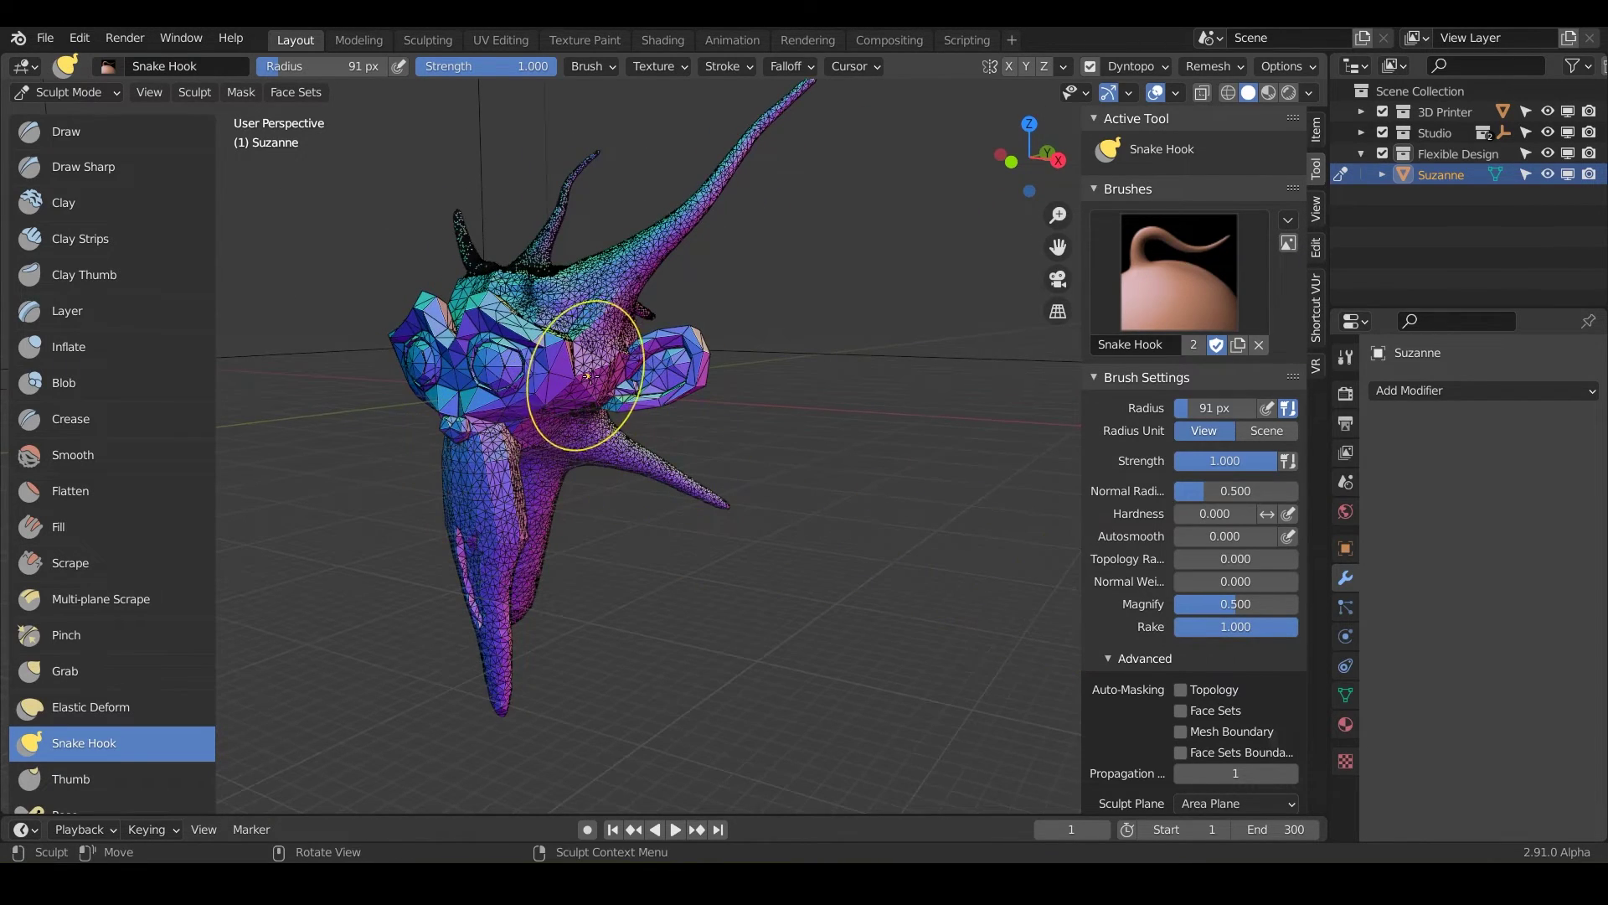
middle_click_drag(755, 513, 680, 457)
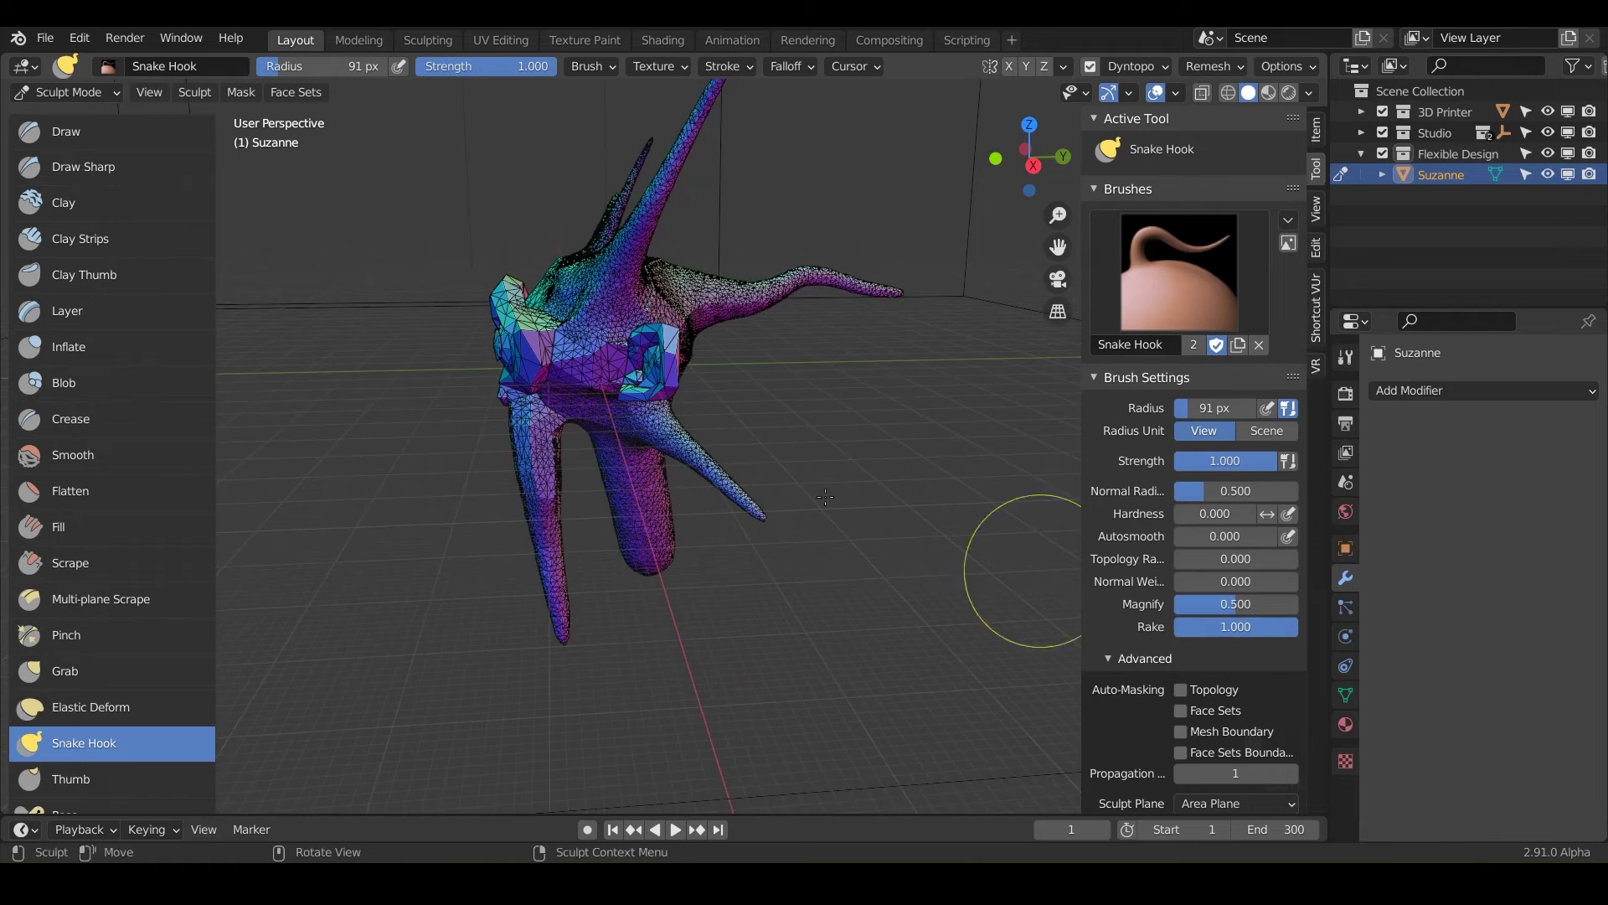
mouse_move(624, 410)
middle_mouse_down()
mouse_move(776, 456)
mouse_move(724, 344)
middle_mouse_up()
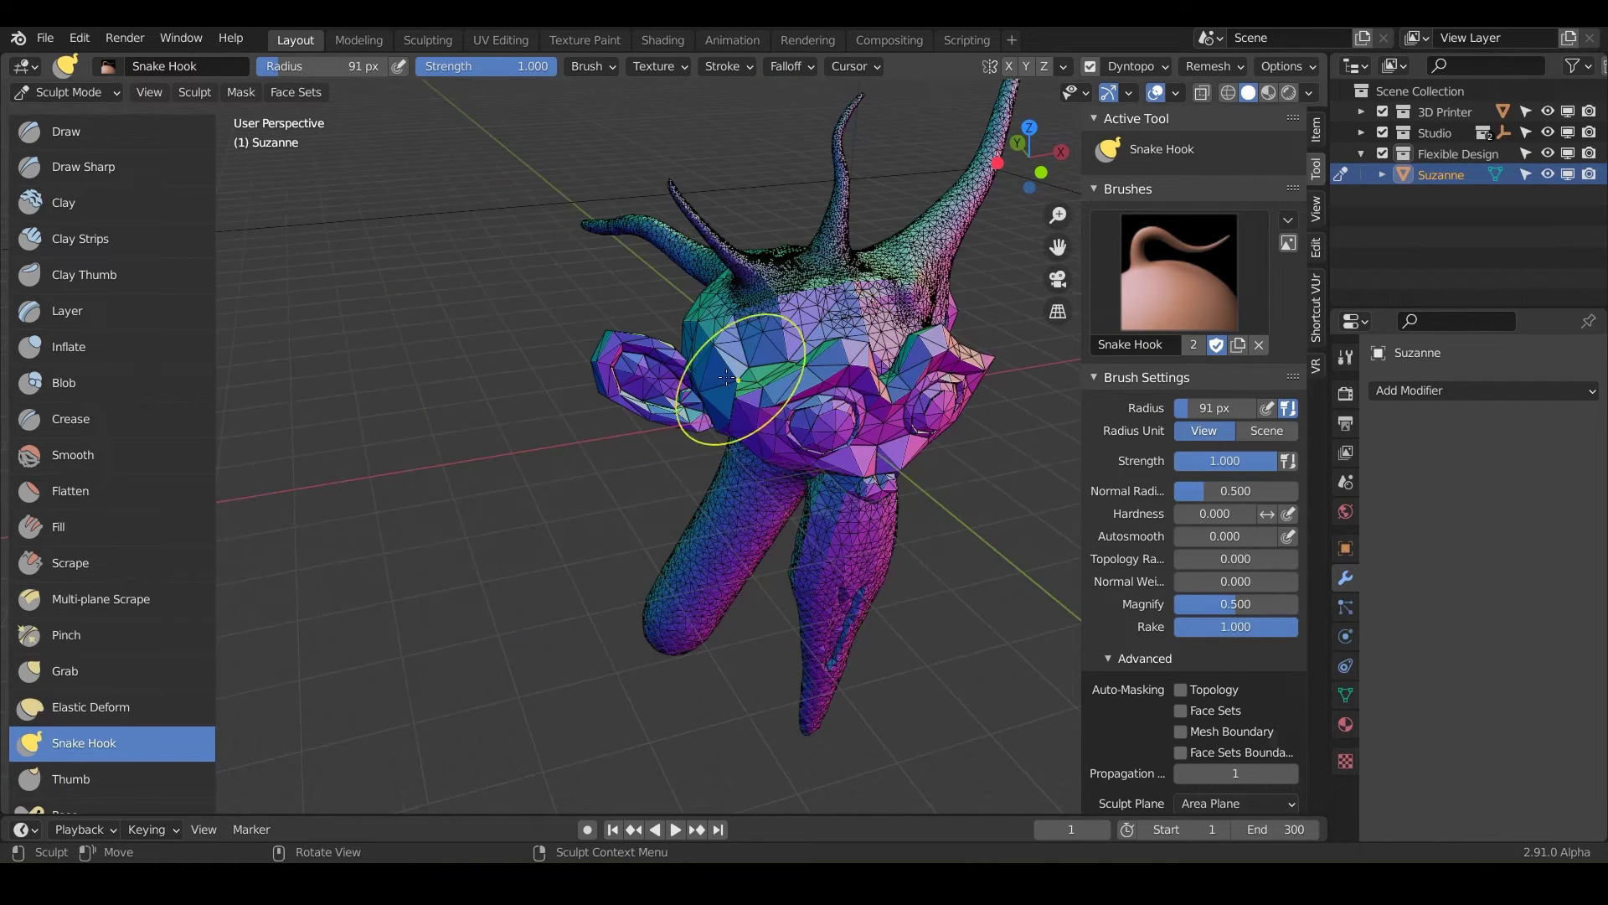
left_click_drag(720, 347, 346, 344)
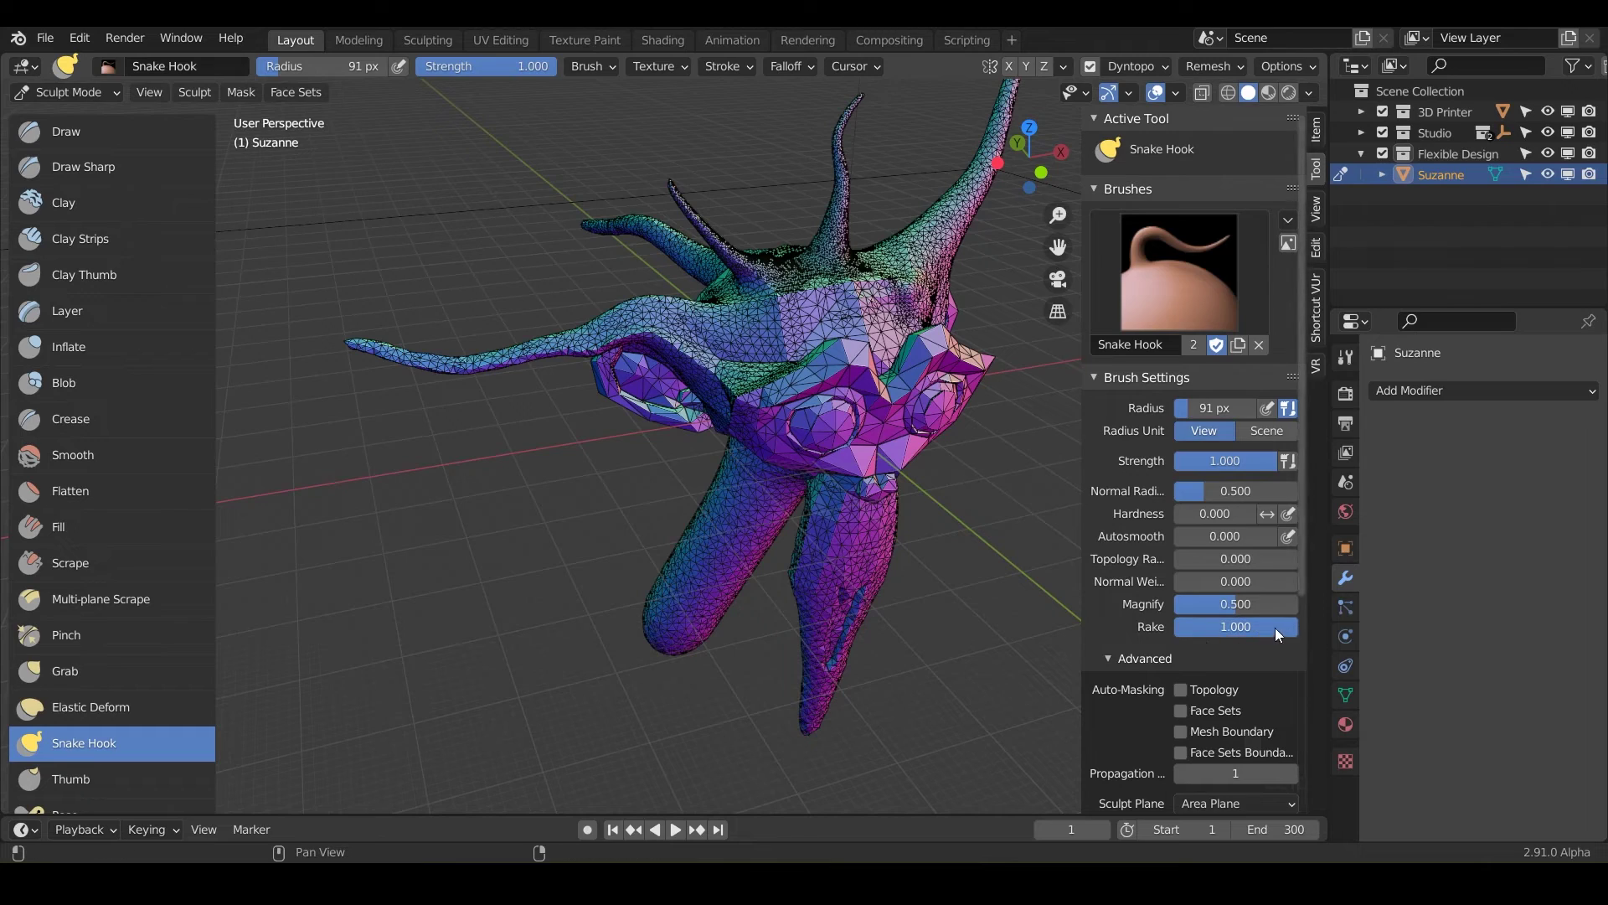
Set the Snake Hook Rake to 0.000 and pull a long wavy tentacle outward from the opposite side of the head
left_click_drag(1243, 634, 1173, 635)
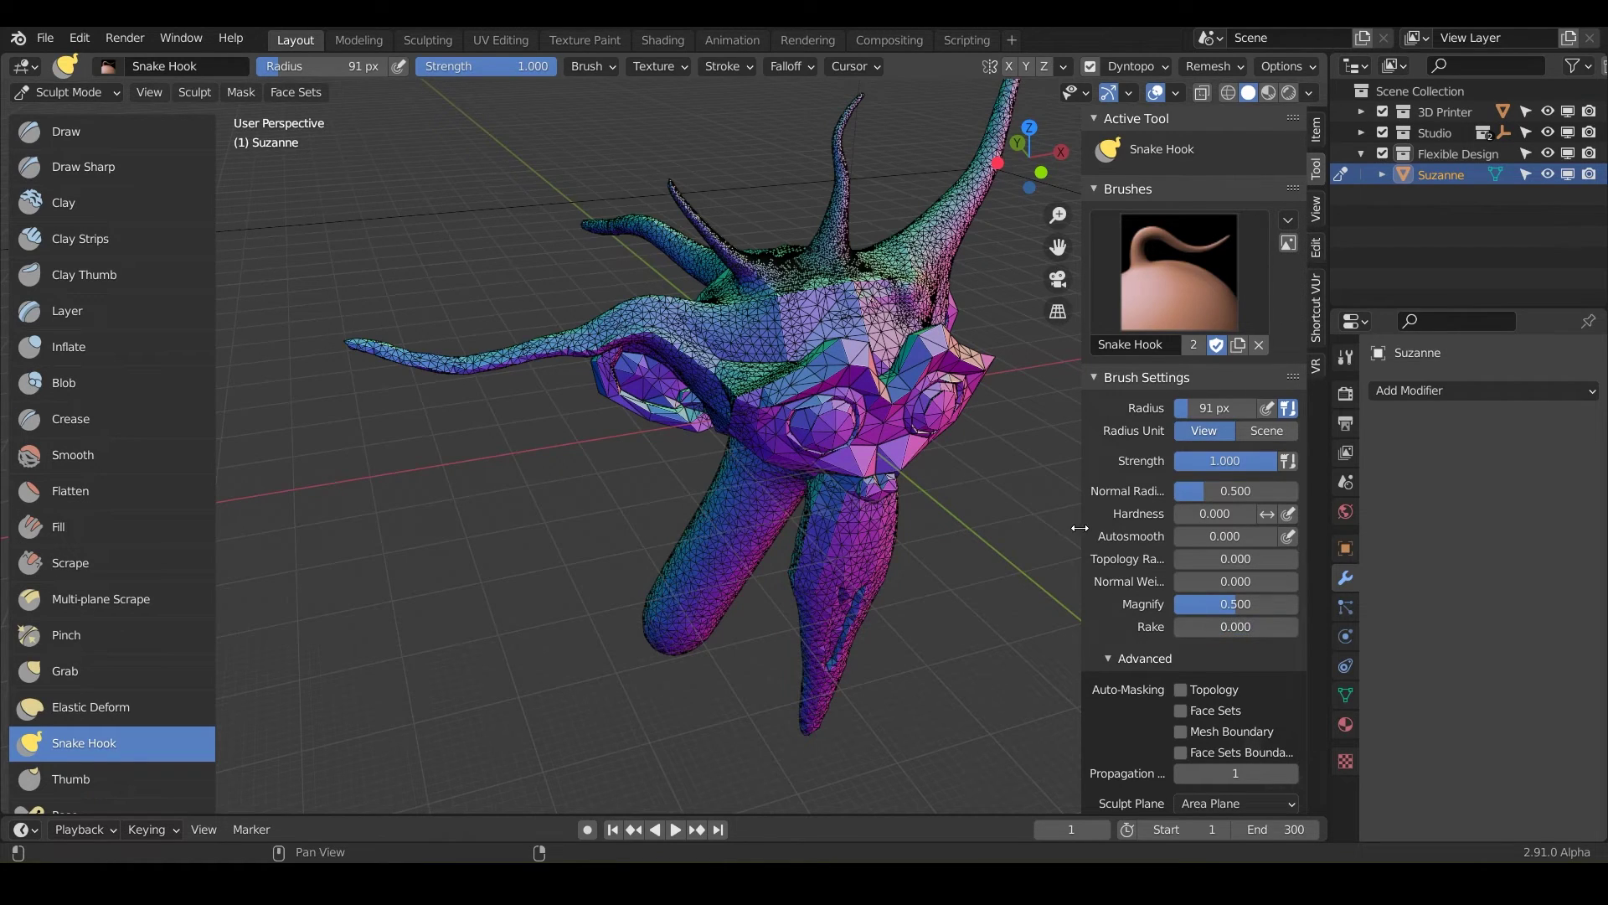
mouse_move(875, 512)
middle_mouse_down()
mouse_move(735, 405)
mouse_move(692, 346)
middle_mouse_up()
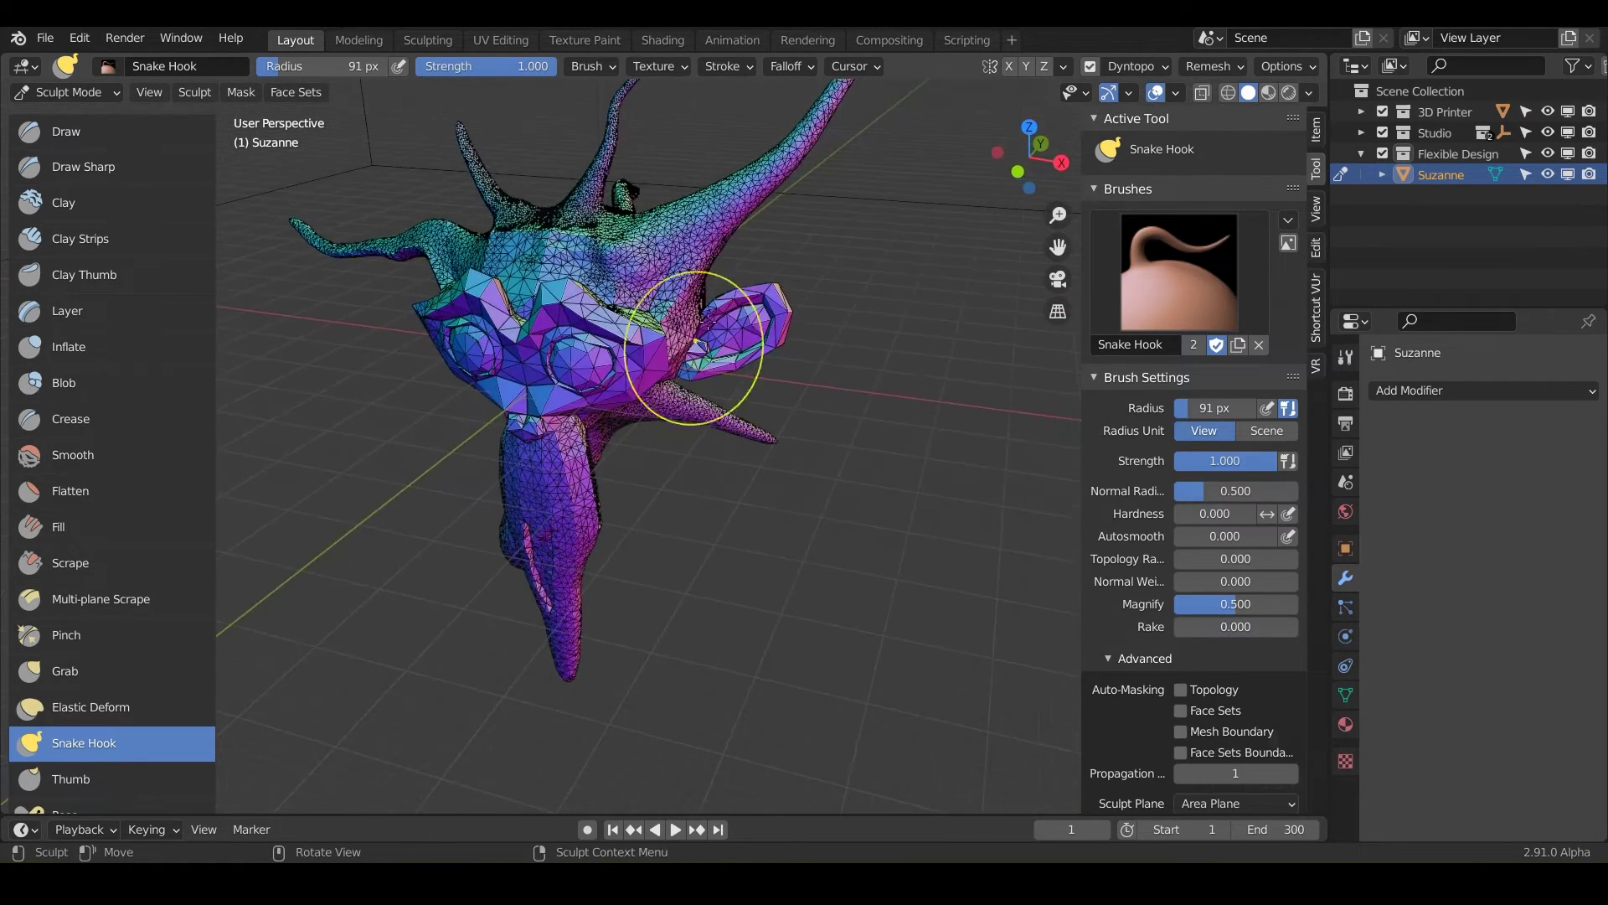
mouse_move(693, 346)
left_mouse_down()
mouse_move(707, 330)
mouse_move(1072, 461)
left_mouse_up()
mouse_move(897, 503)
middle_mouse_down()
mouse_move(916, 520)
mouse_move(923, 507)
middle_mouse_up()
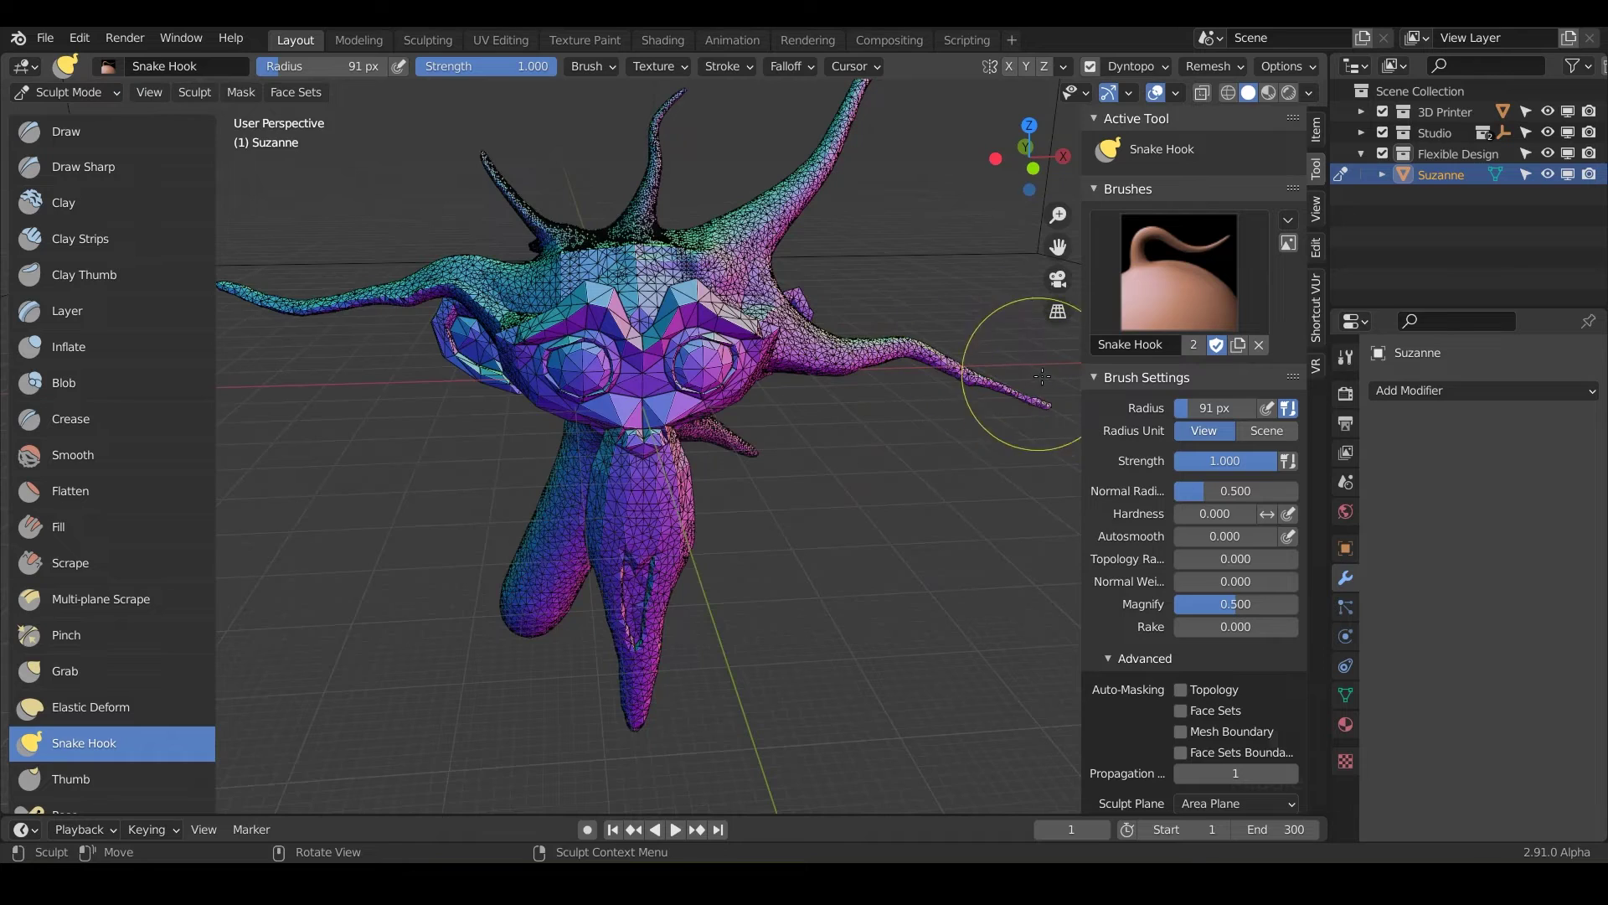
mouse_move(856, 394)
middle_mouse_down()
mouse_move(853, 375)
mouse_move(765, 400)
mouse_move(763, 423)
middle_mouse_up()
scroll(767, 397, "up", 2)
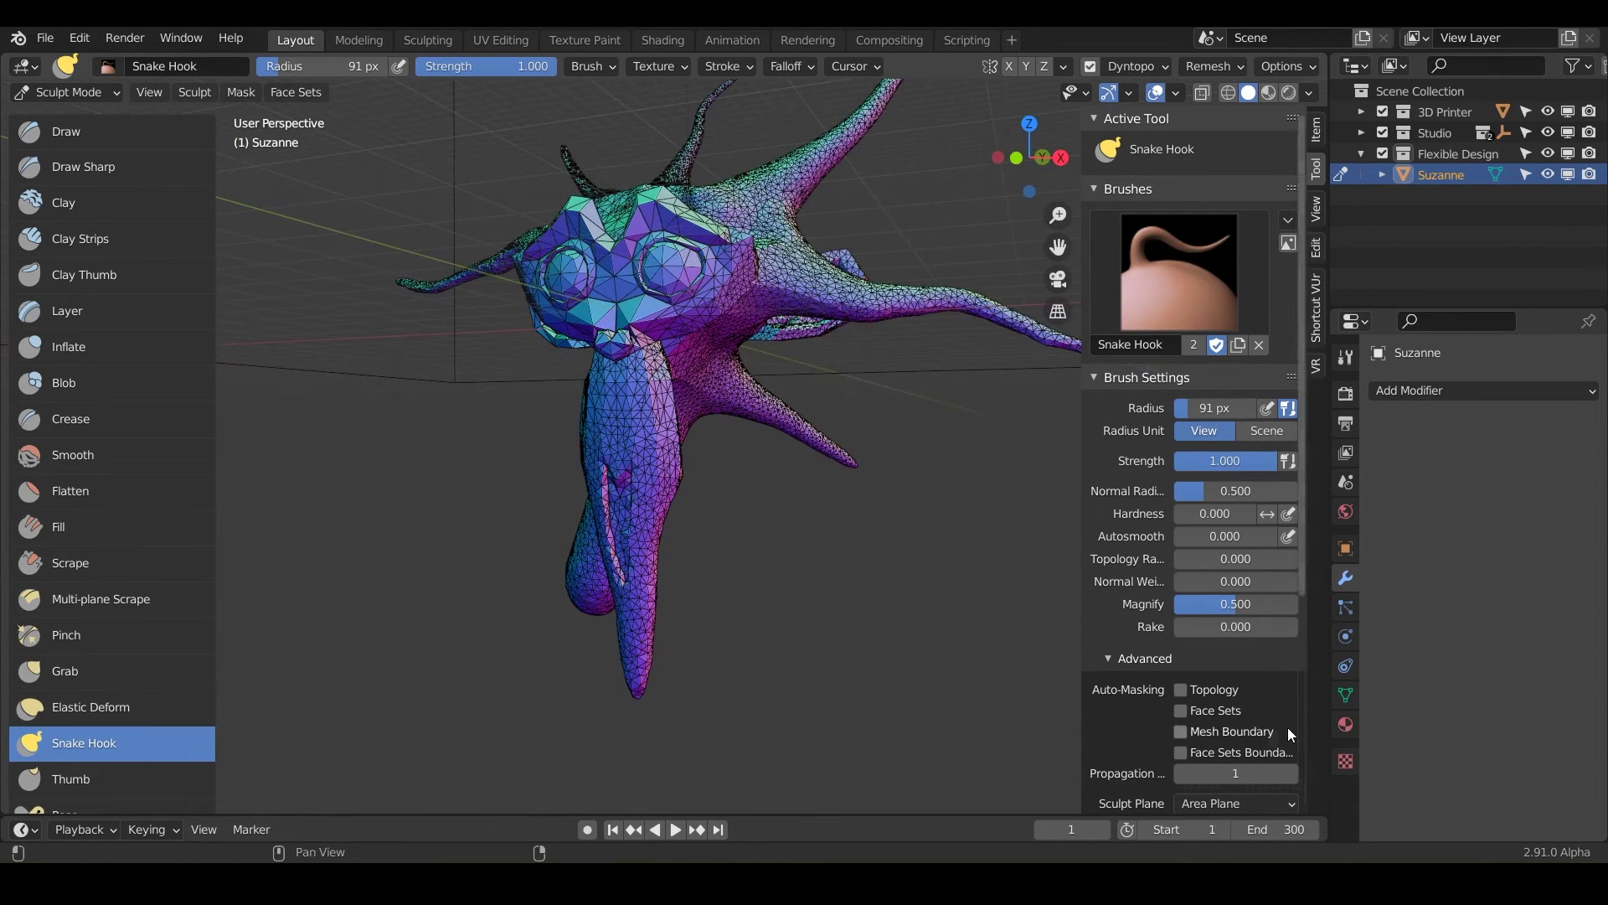
Set the Snake Hook Rake to 1.000 and examine the mesh up close where the side spikes meet the head
left_click_drag(1193, 625, 1298, 625)
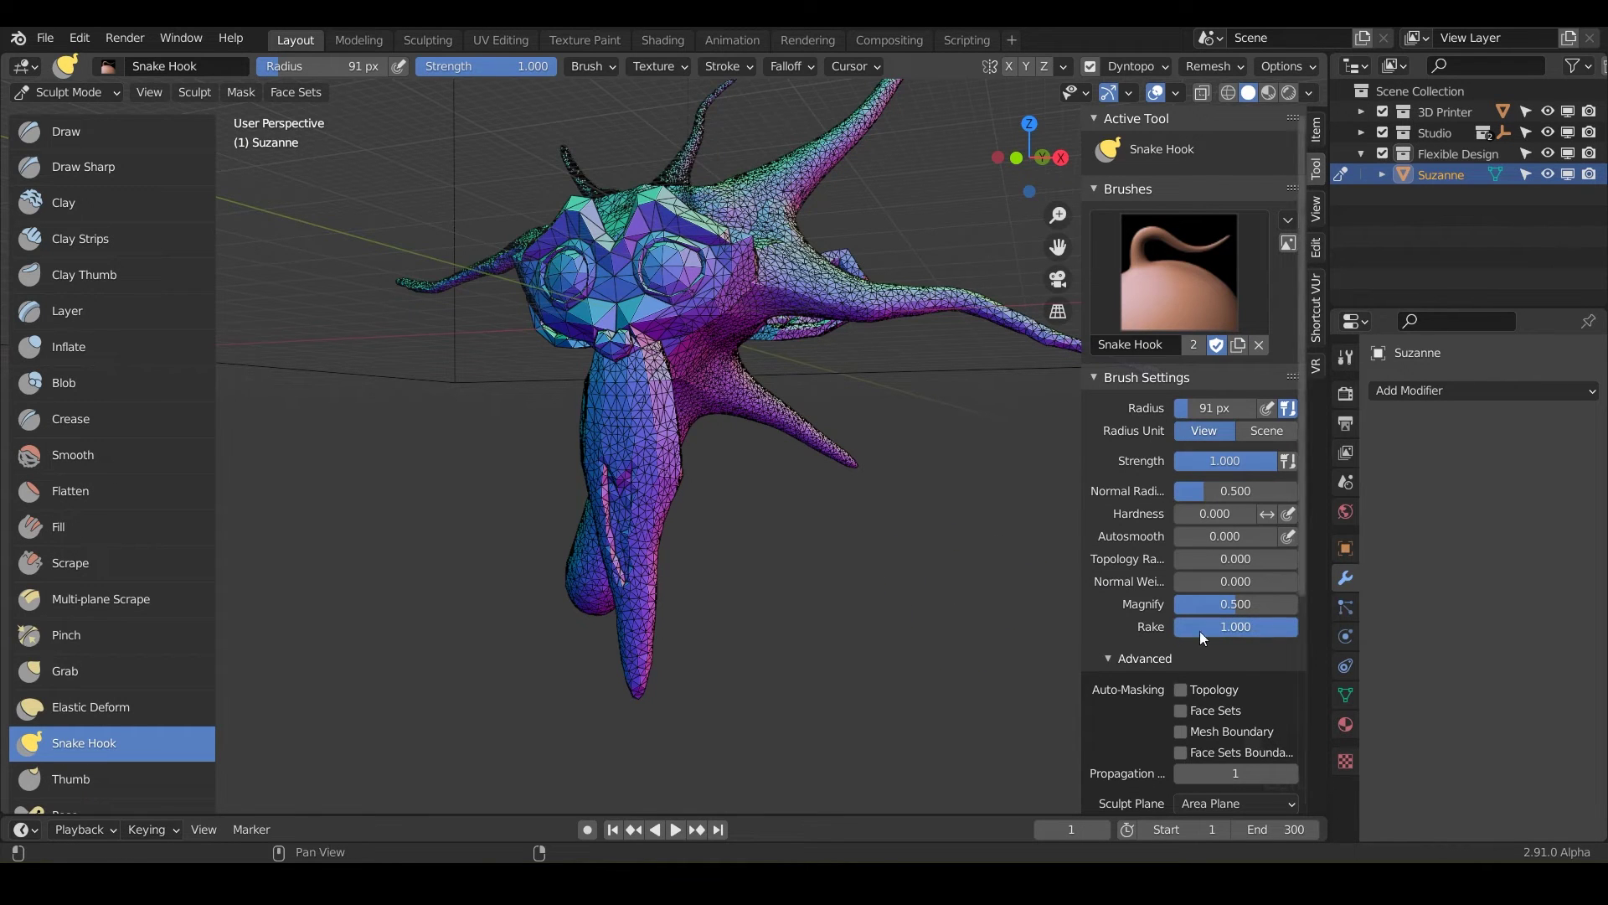
middle_click_drag(807, 603, 683, 503)
left_click_drag(744, 481, 843, 479, "alt")
left_click_drag(838, 397, 850, 558, "alt+shift")
scroll(725, 490, "up", 6)
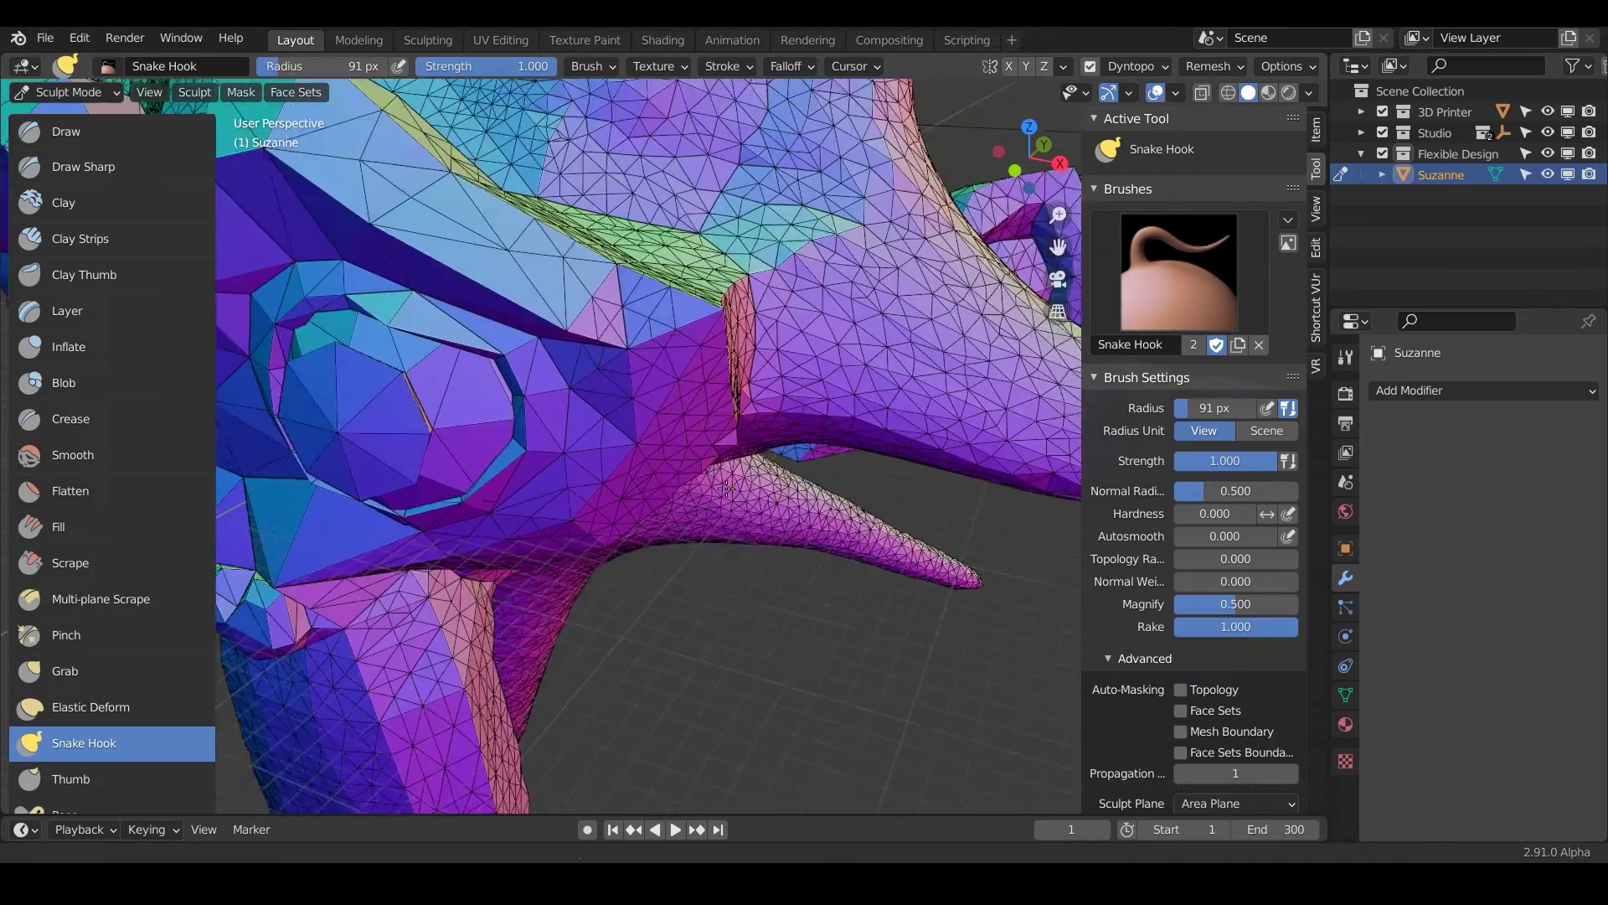
middle_click_drag(725, 489, 745, 526, "shift")
scroll(899, 392, "down", 6)
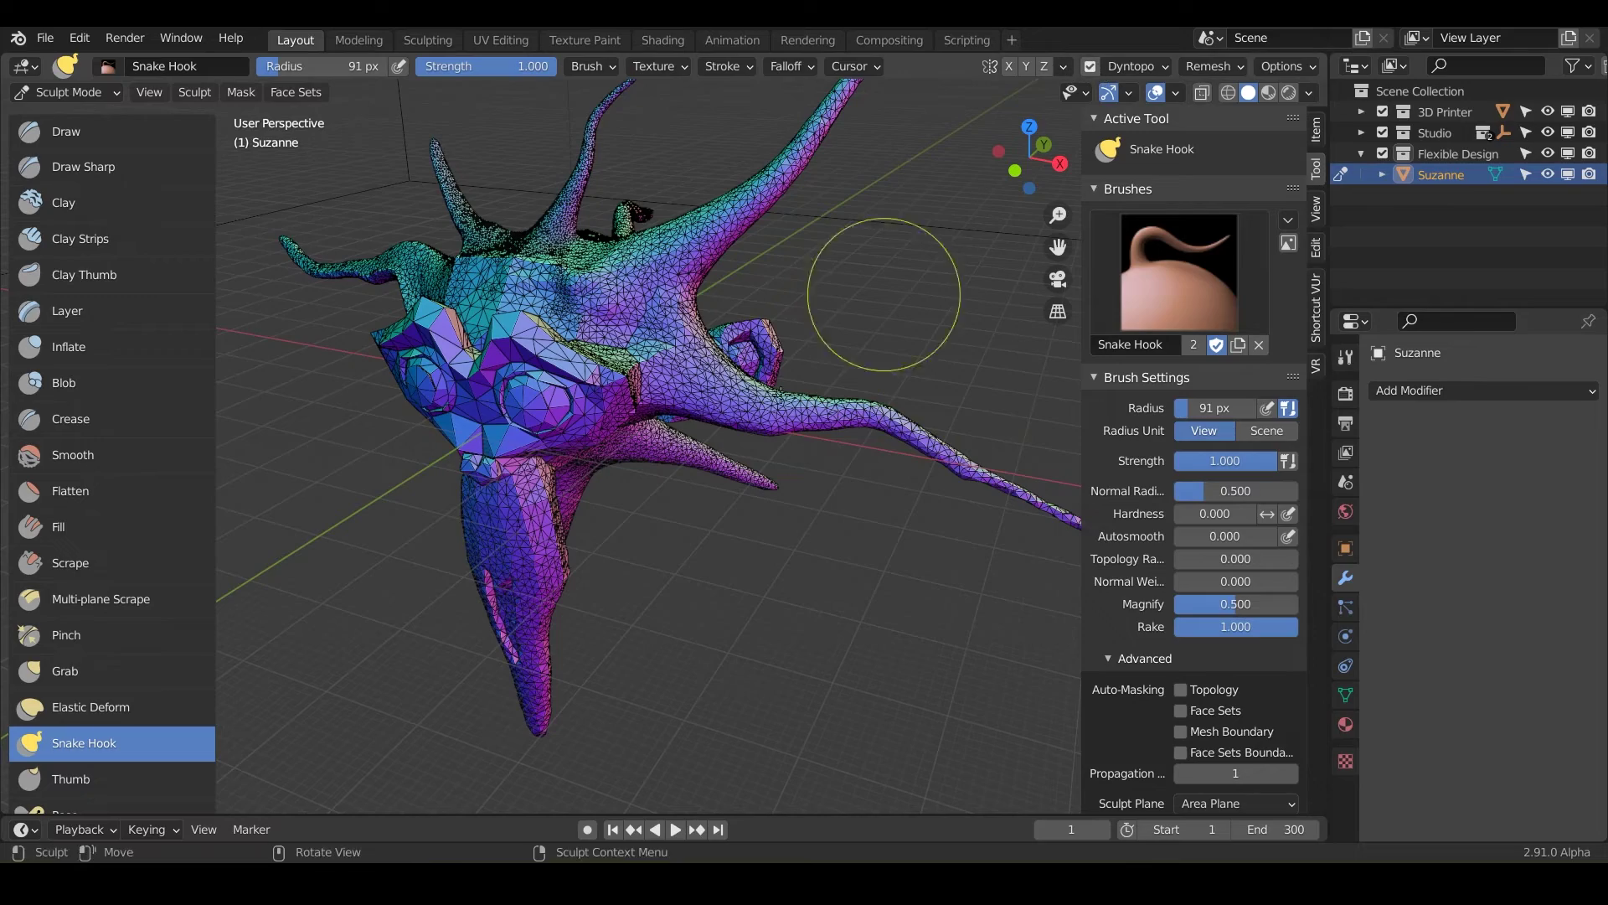
Pull both of Suzanne's eyes forward into curved, tapered tentacles
mouse_move(696, 409)
middle_mouse_down()
mouse_move(678, 423)
mouse_move(617, 393)
middle_mouse_up()
scroll(678, 426, "up", 3)
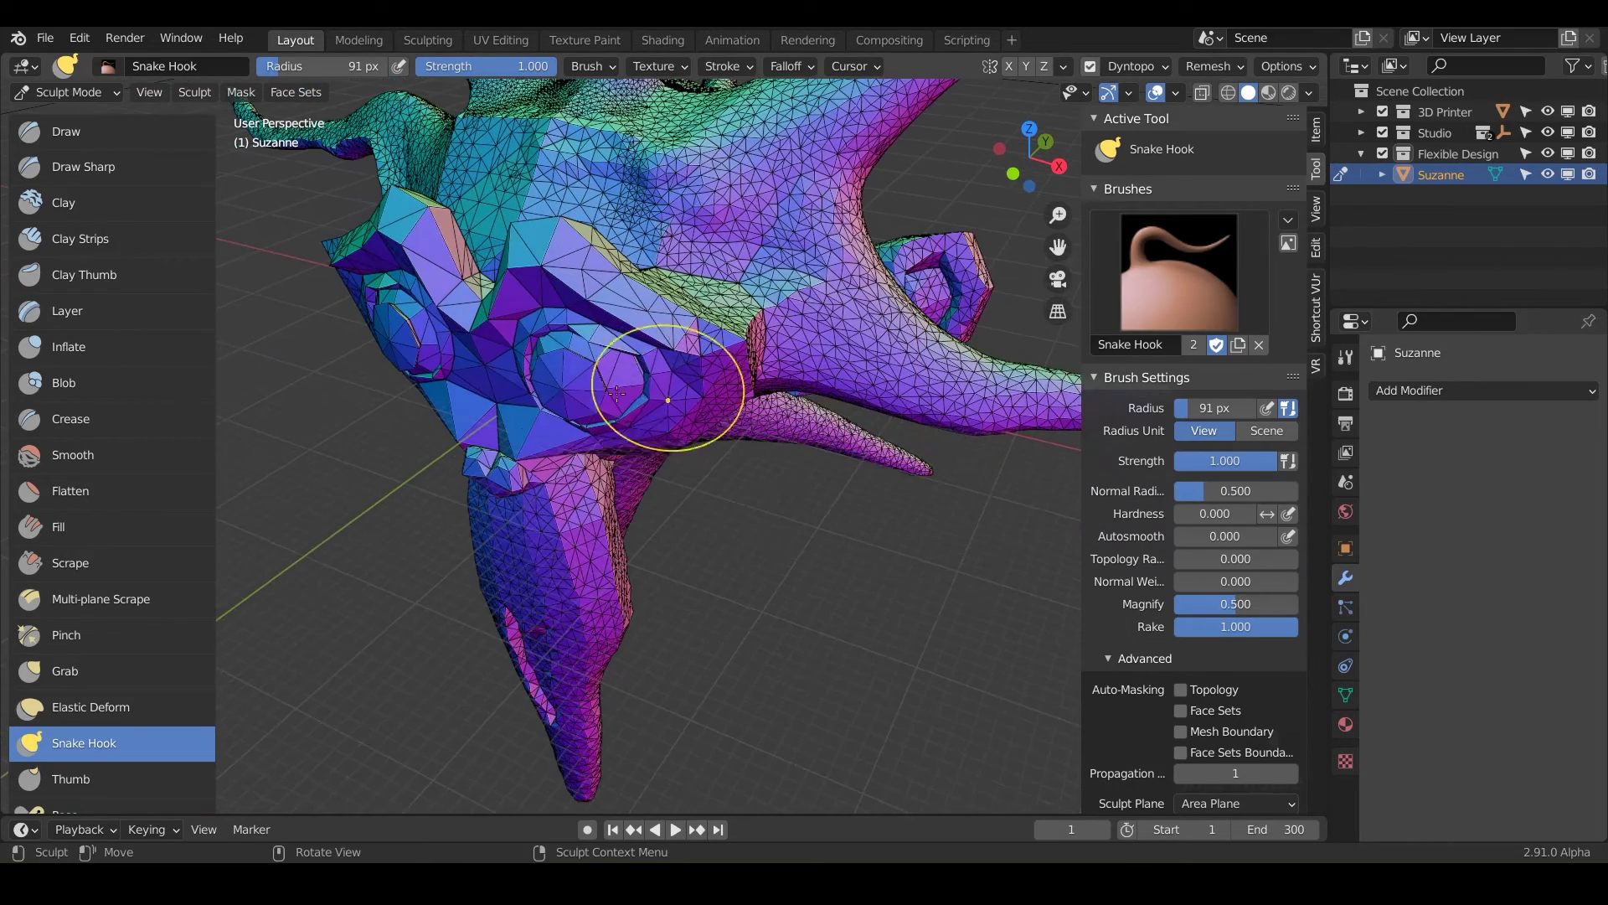
left_click_drag(567, 381, 524, 421)
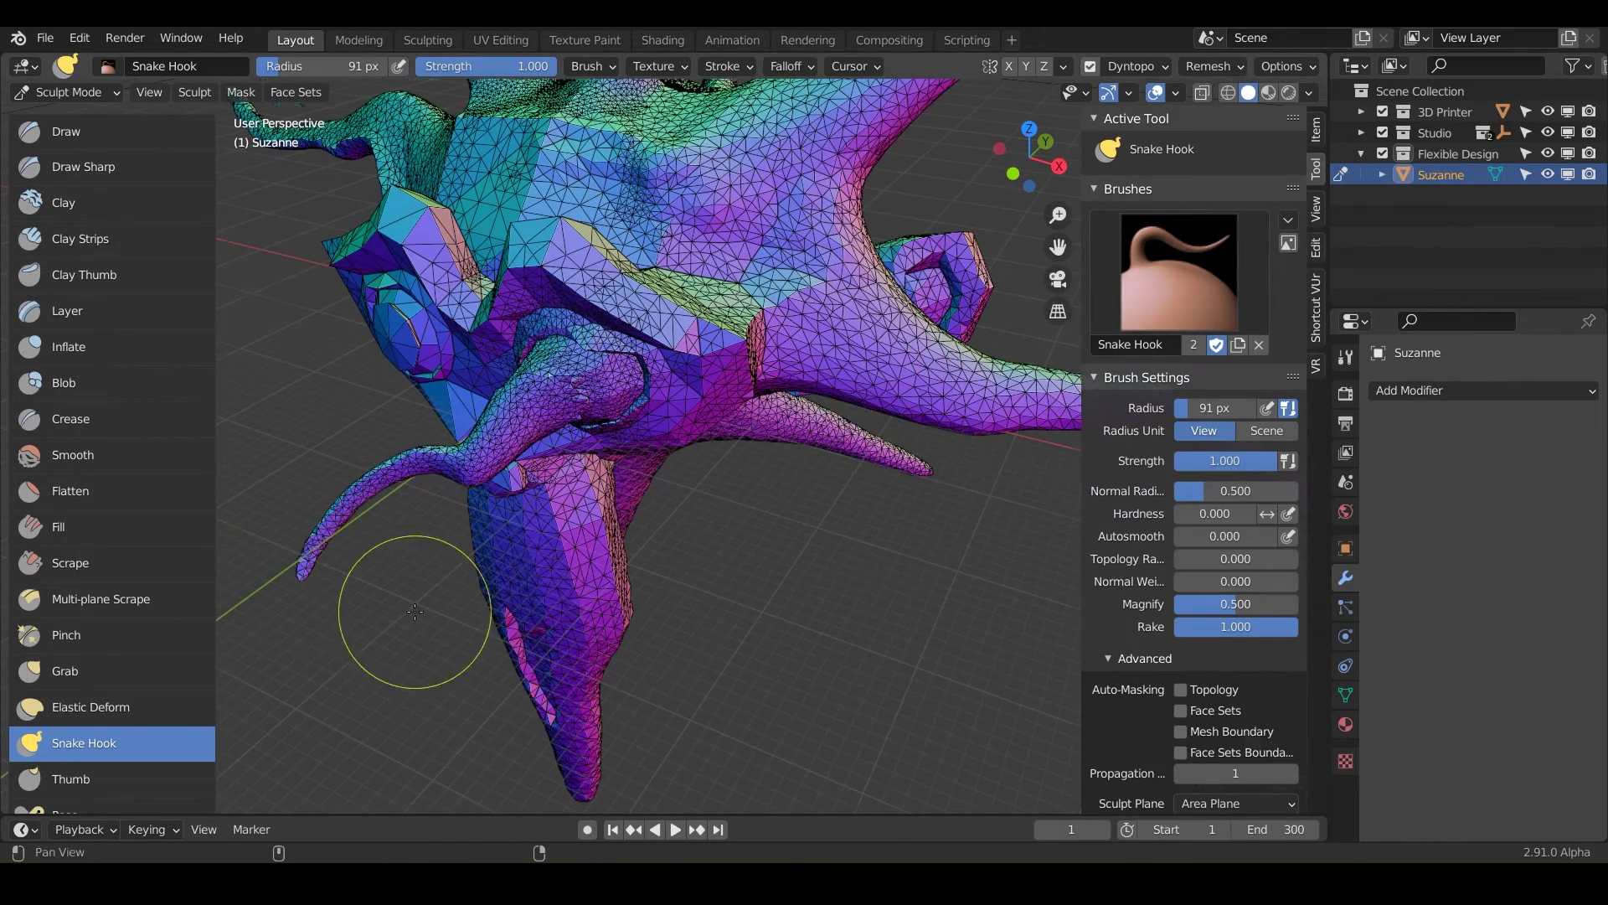
middle_click_drag(415, 612, 647, 466, "shift")
left_click_drag(710, 270, 631, 314)
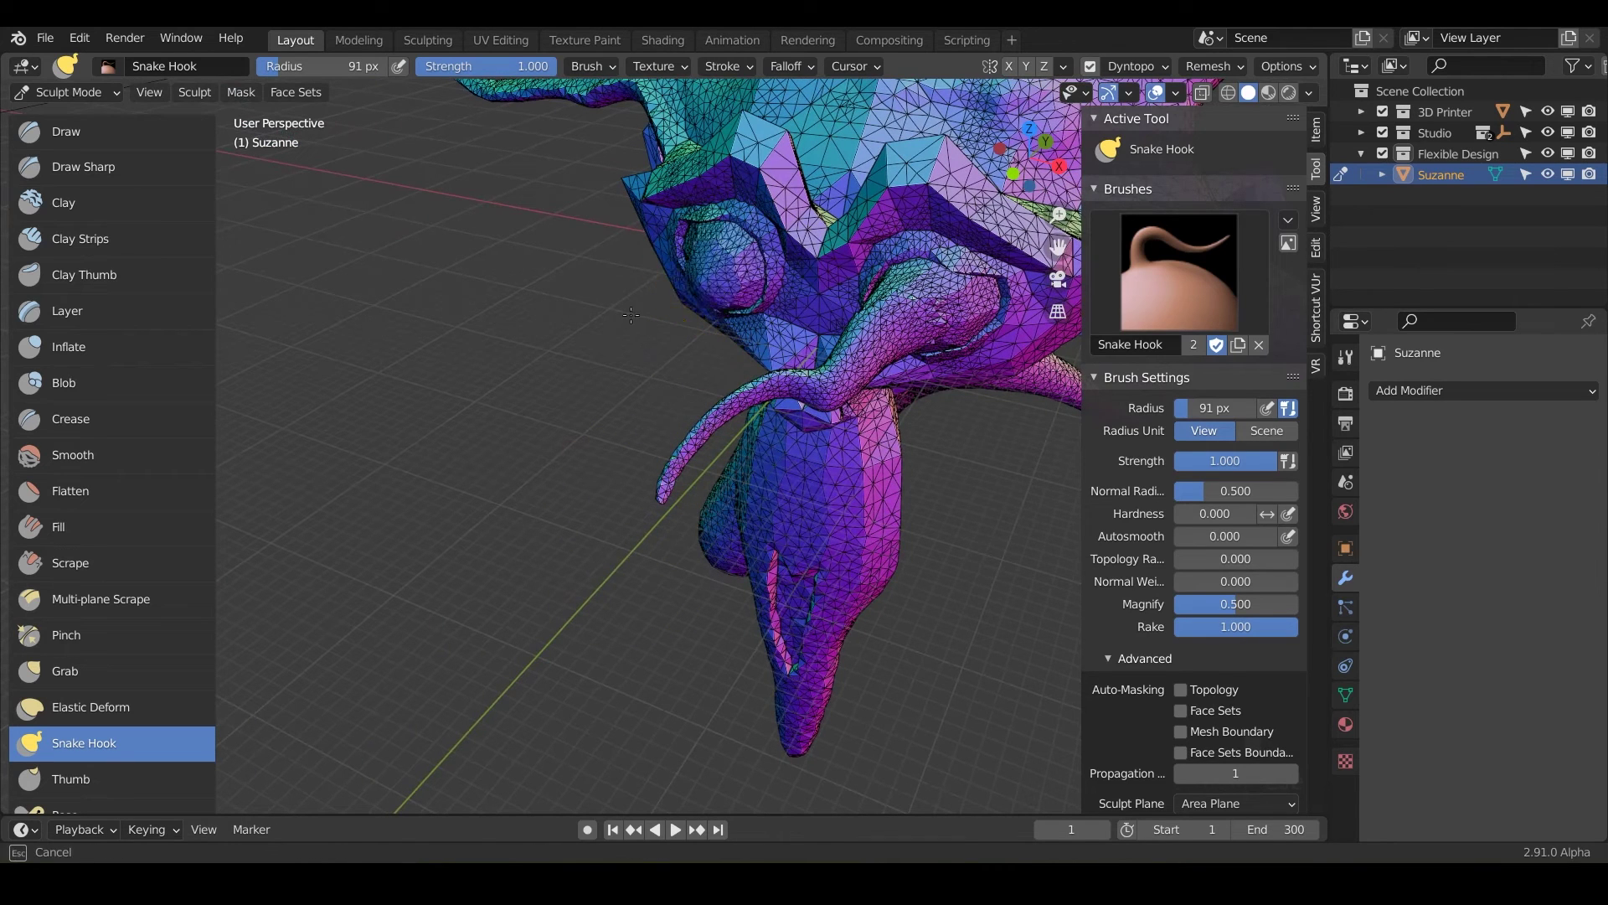
scroll(570, 469, "down", 4)
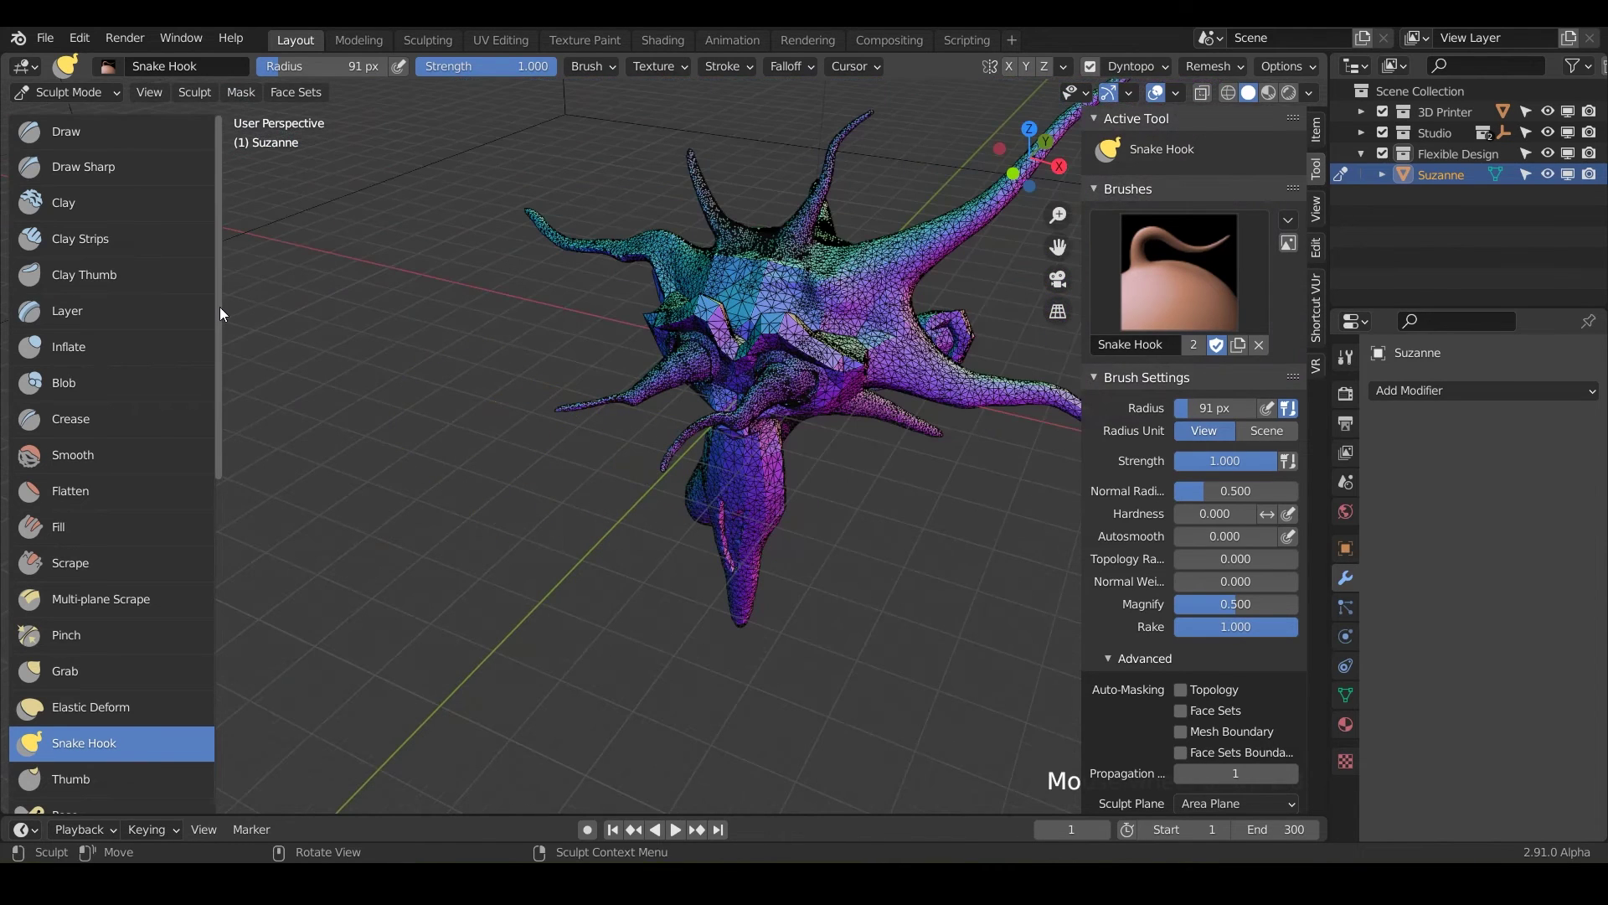
Switch to Edit Mode, select and deselect the whole mesh, and examine the sculpted topology from several angles
left_click(97, 93)
left_click(89, 135)
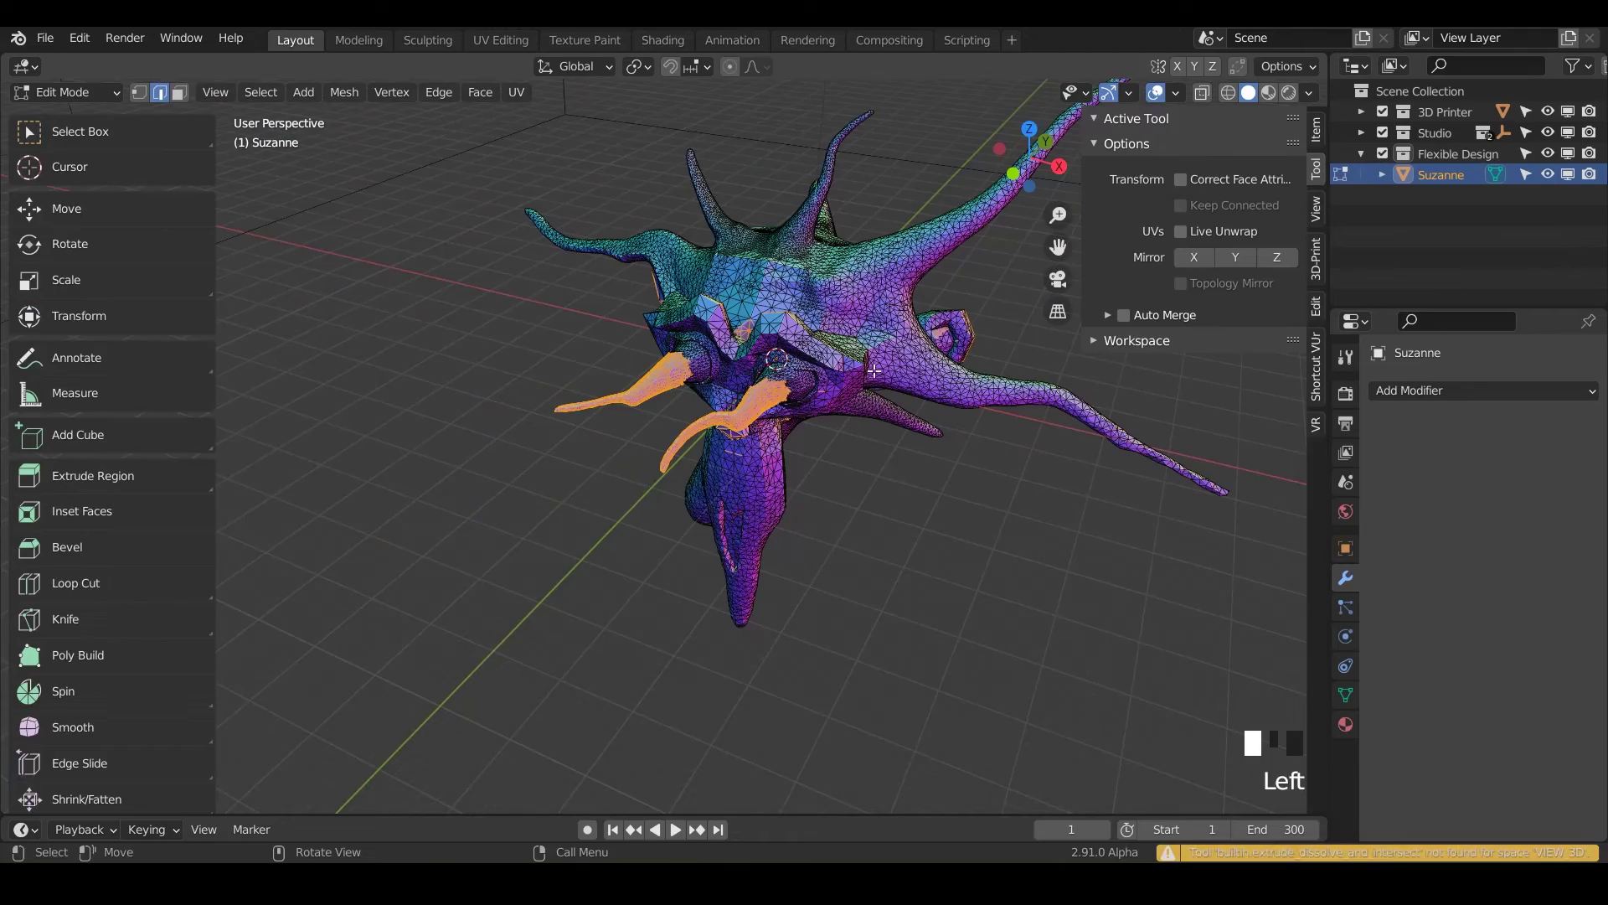
scroll(873, 371, "up", 2)
key("a")
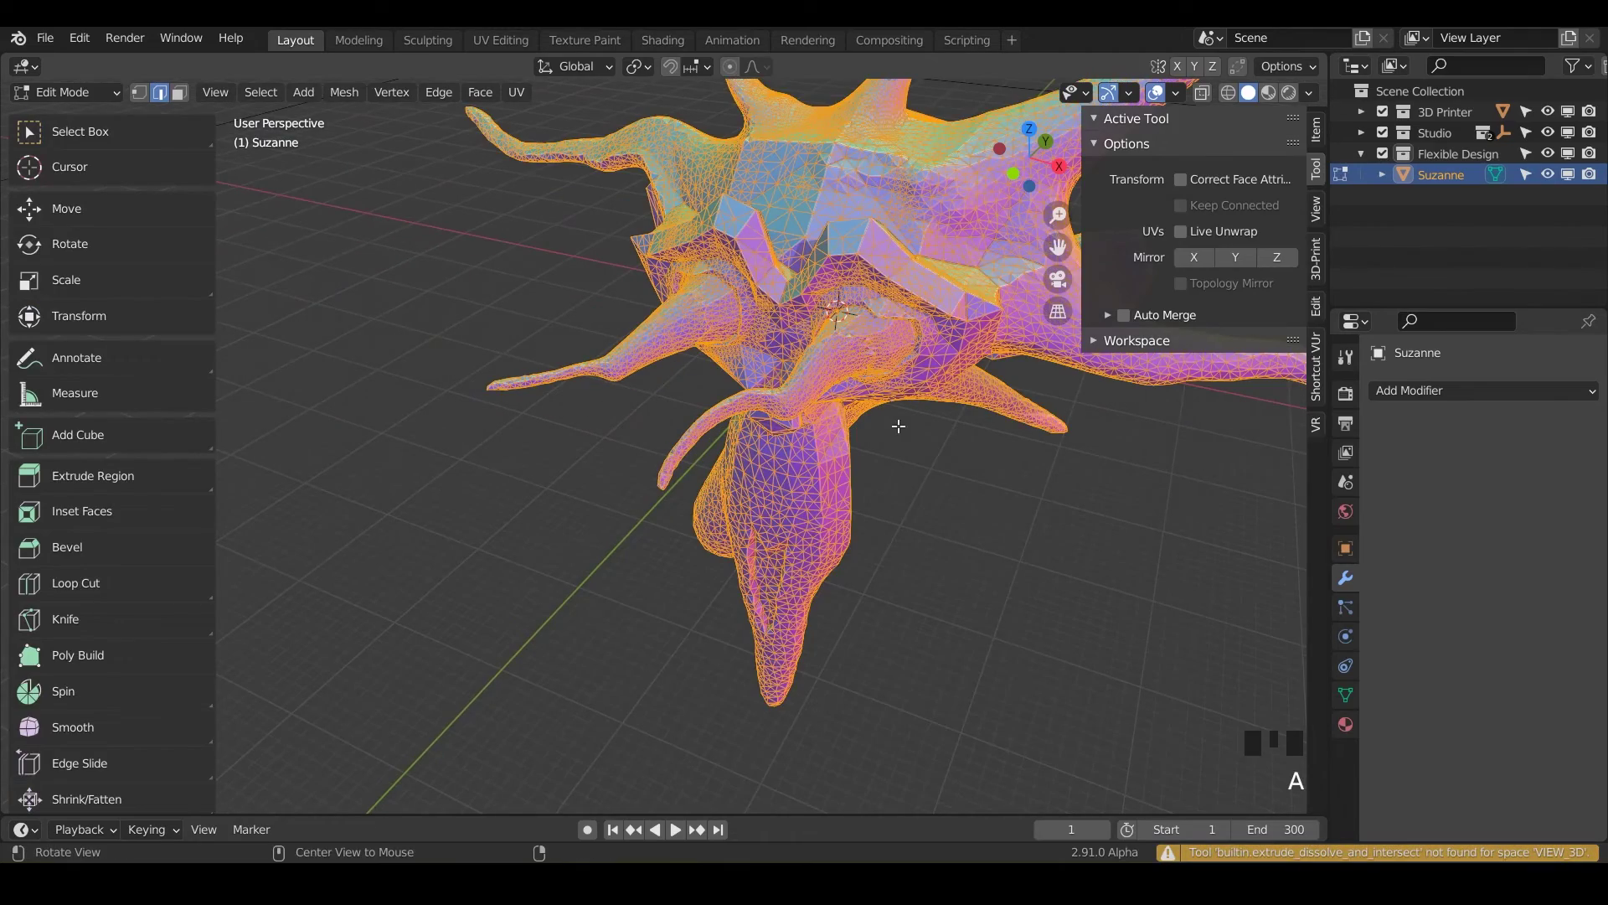
key("alt+a")
middle_click_drag(898, 427, 727, 436, "shift")
scroll(832, 402, "down", 2)
mouse_move(919, 262)
middle_mouse_down()
mouse_move(1008, 291)
mouse_move(980, 293)
mouse_move(936, 244)
middle_mouse_up()
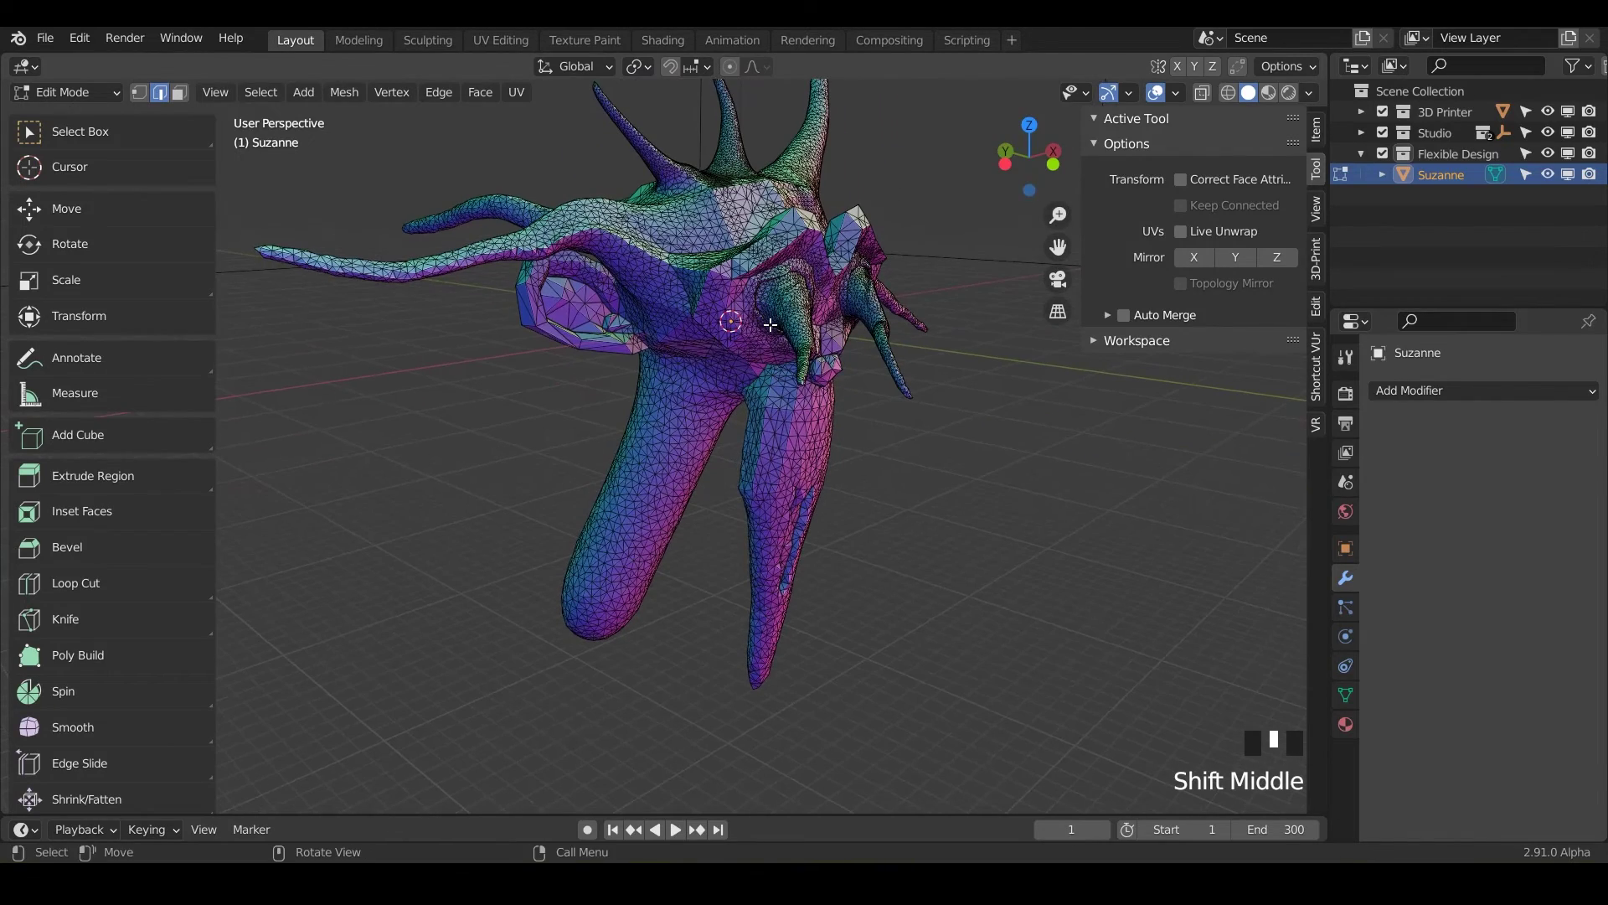
Return Suzanne to Sculpt Mode and view the sculpted head from the front
key("Tab")
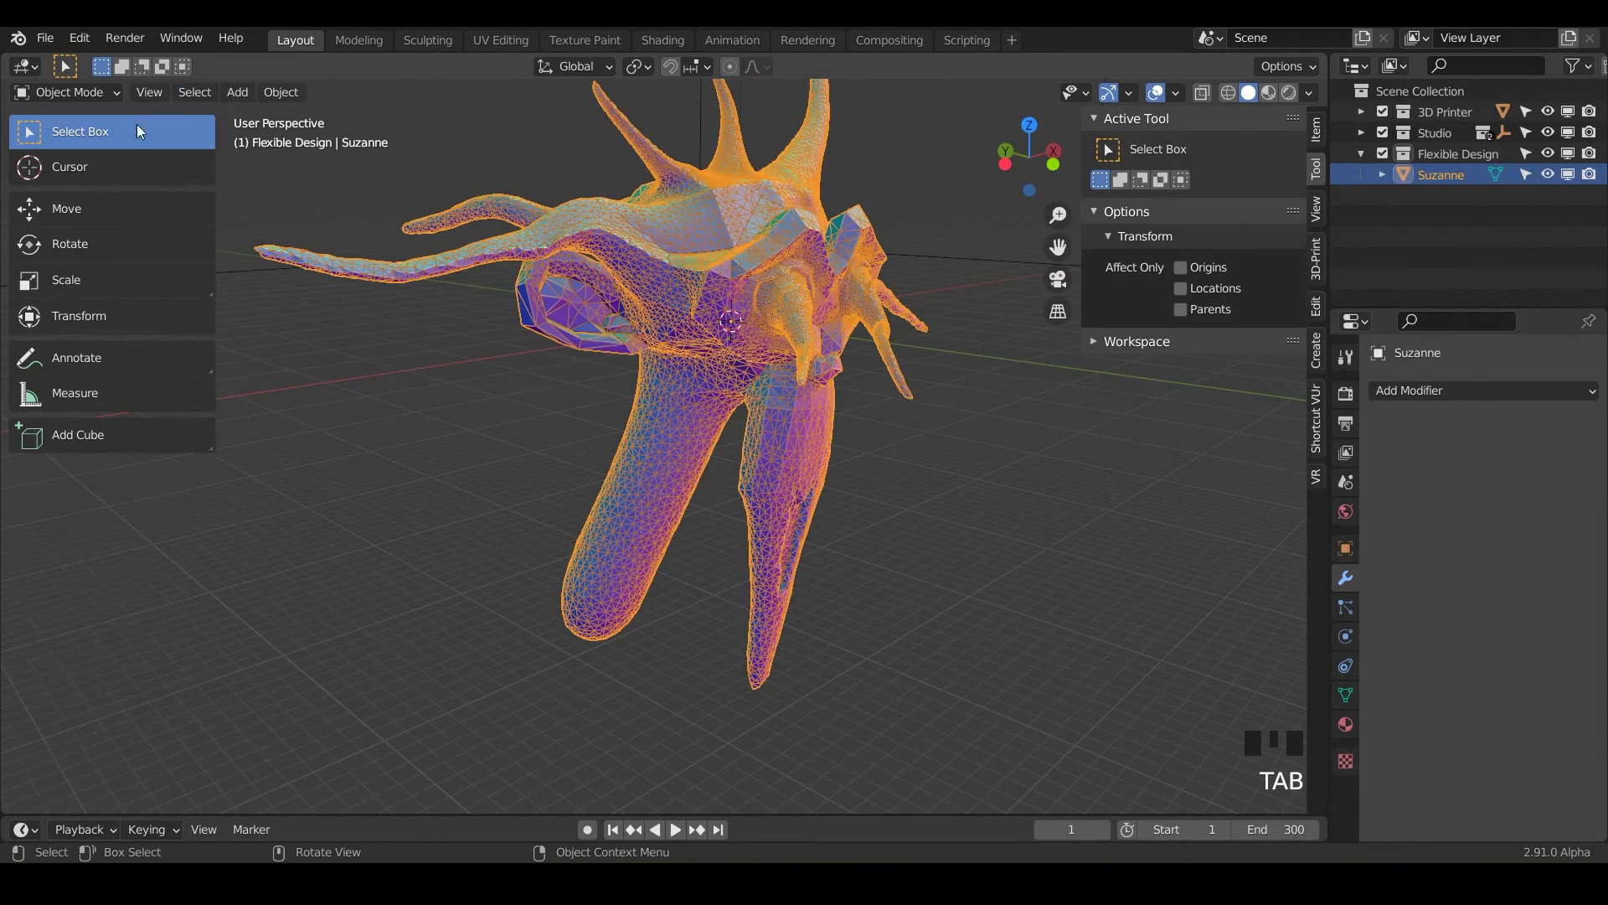
left_click(107, 92)
left_click(73, 161)
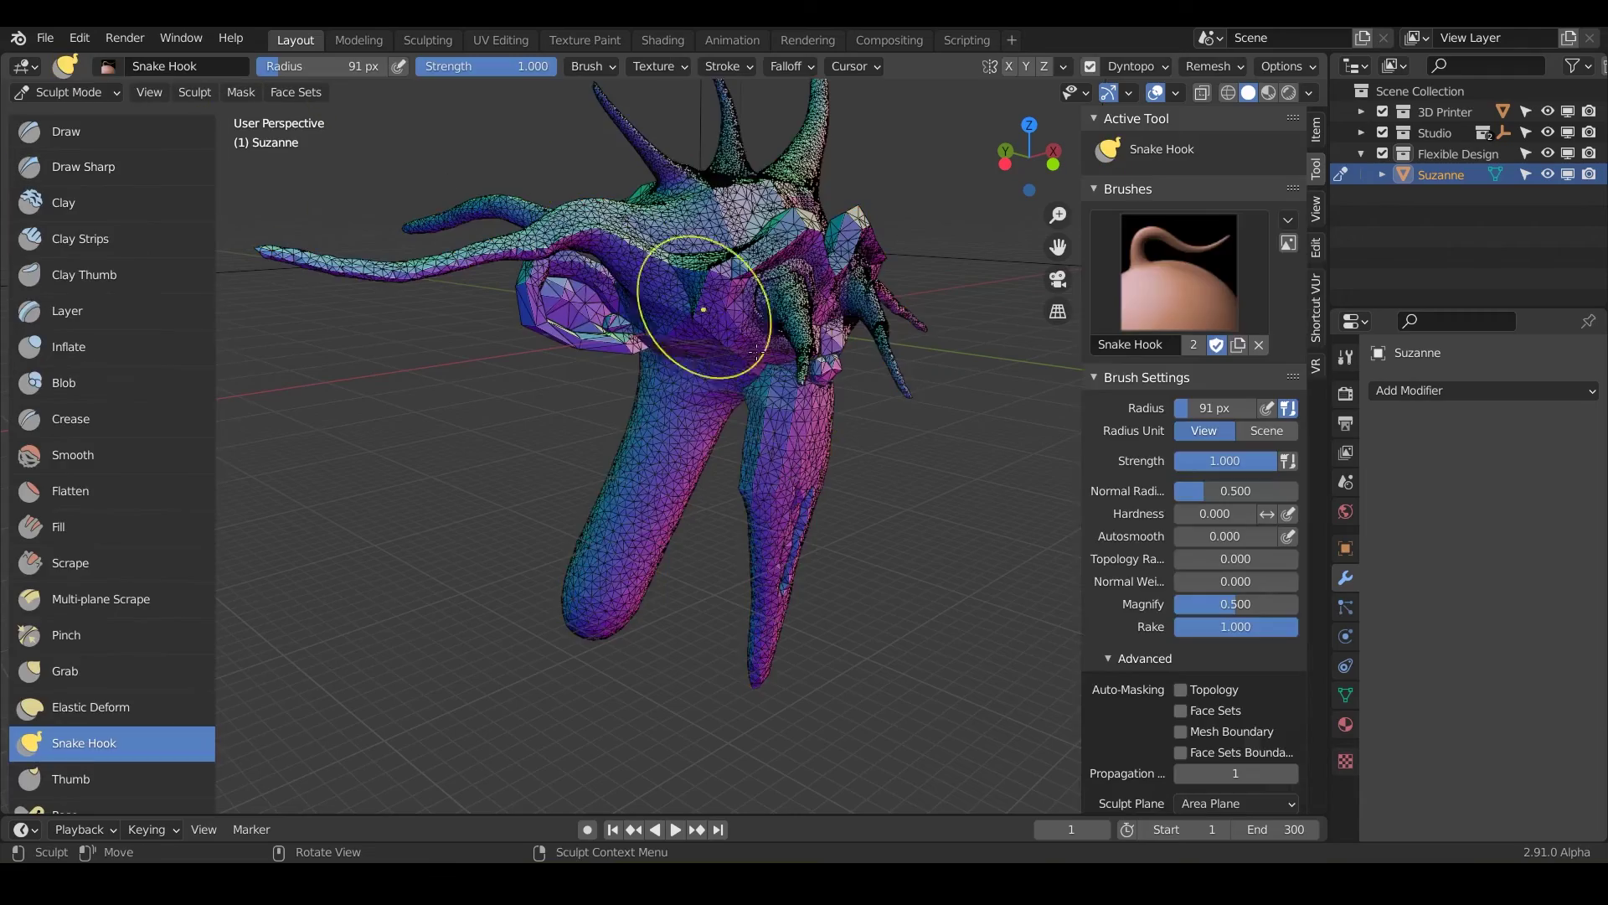
mouse_move(778, 364)
middle_mouse_down()
mouse_move(656, 430)
mouse_move(674, 394)
mouse_move(664, 359)
mouse_move(728, 378)
mouse_move(696, 352)
mouse_move(587, 381)
mouse_move(804, 377)
mouse_move(687, 343)
mouse_move(670, 419)
mouse_move(640, 348)
mouse_move(670, 276)
mouse_move(704, 369)
middle_mouse_up()
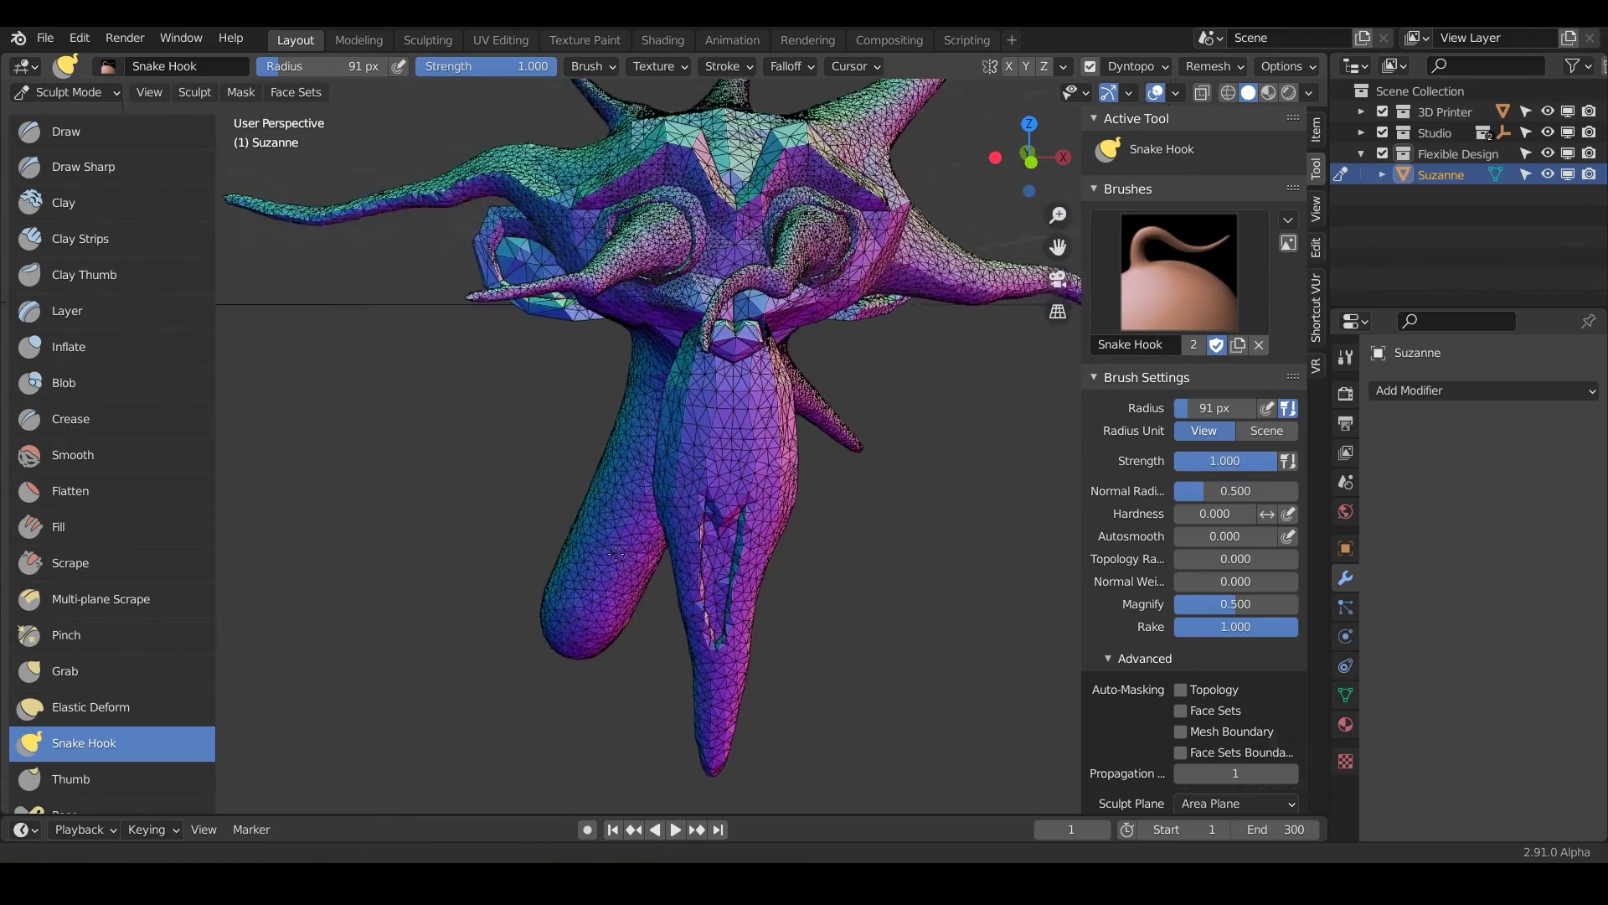